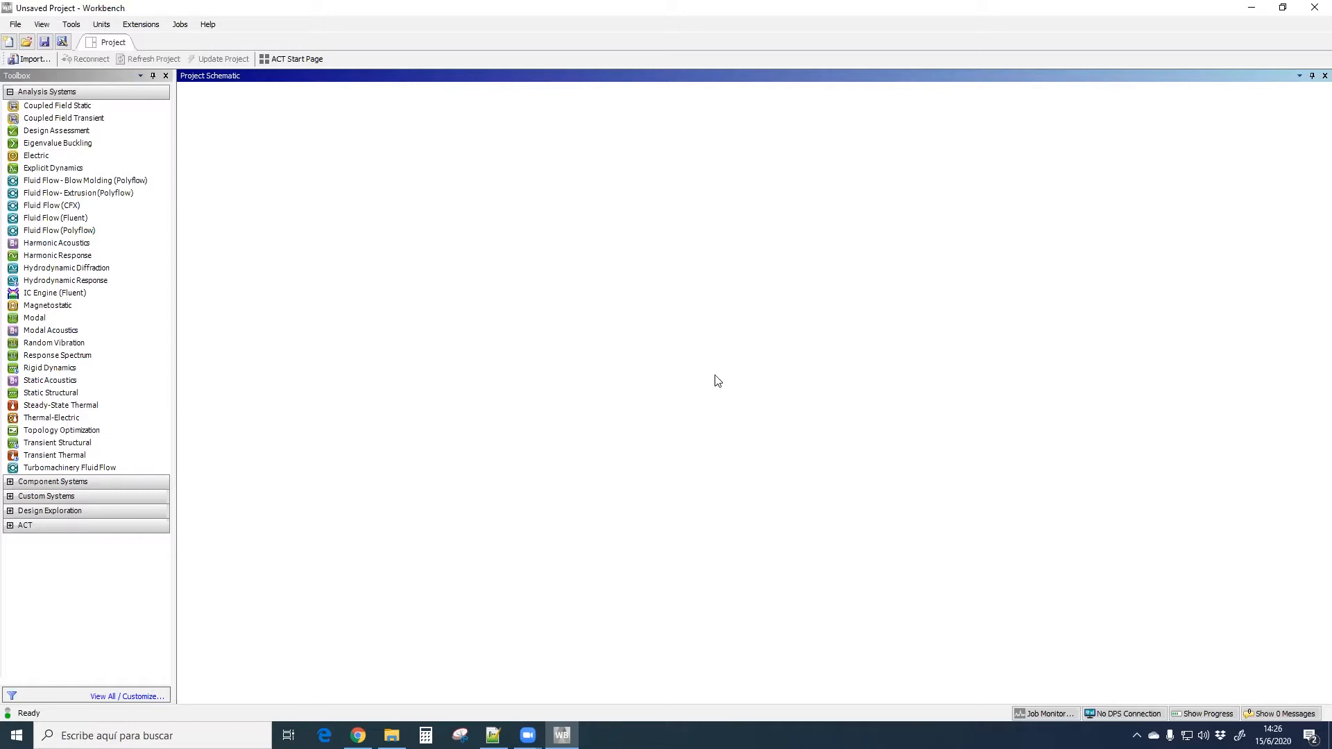
Create a standalone Steady-State Thermal analysis system in the project schematic
{"action": "left_click", "coordinate": [70, 408]}
{"action": "left_click_drag", "start_coordinate": [70, 408], "coordinate": [264, 143]}
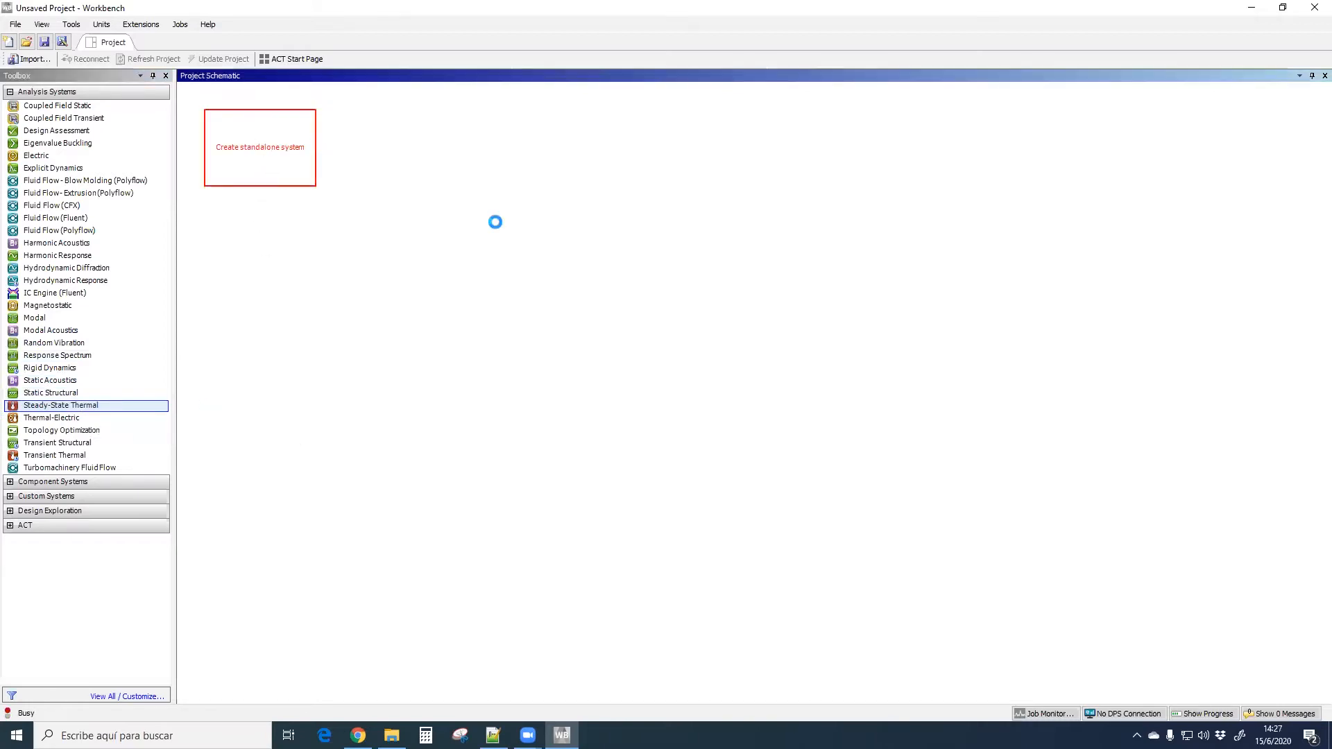
{"action": "left_click", "coordinate": [456, 221]}
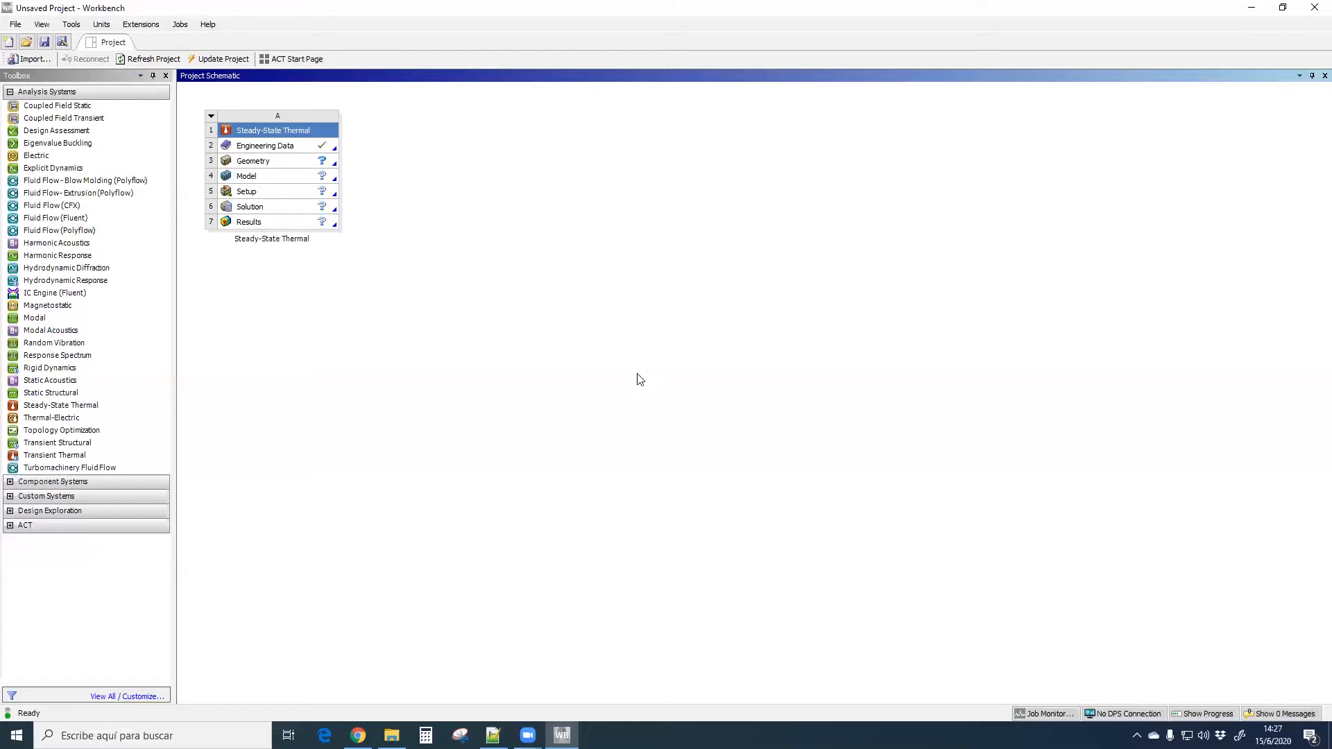
Switch to the Onshape document and activate the CUARTO configuration of the TAPA_VALVULA_CALOR part to inspect its quarter section
{"action": "left_click", "coordinate": [358, 735]}
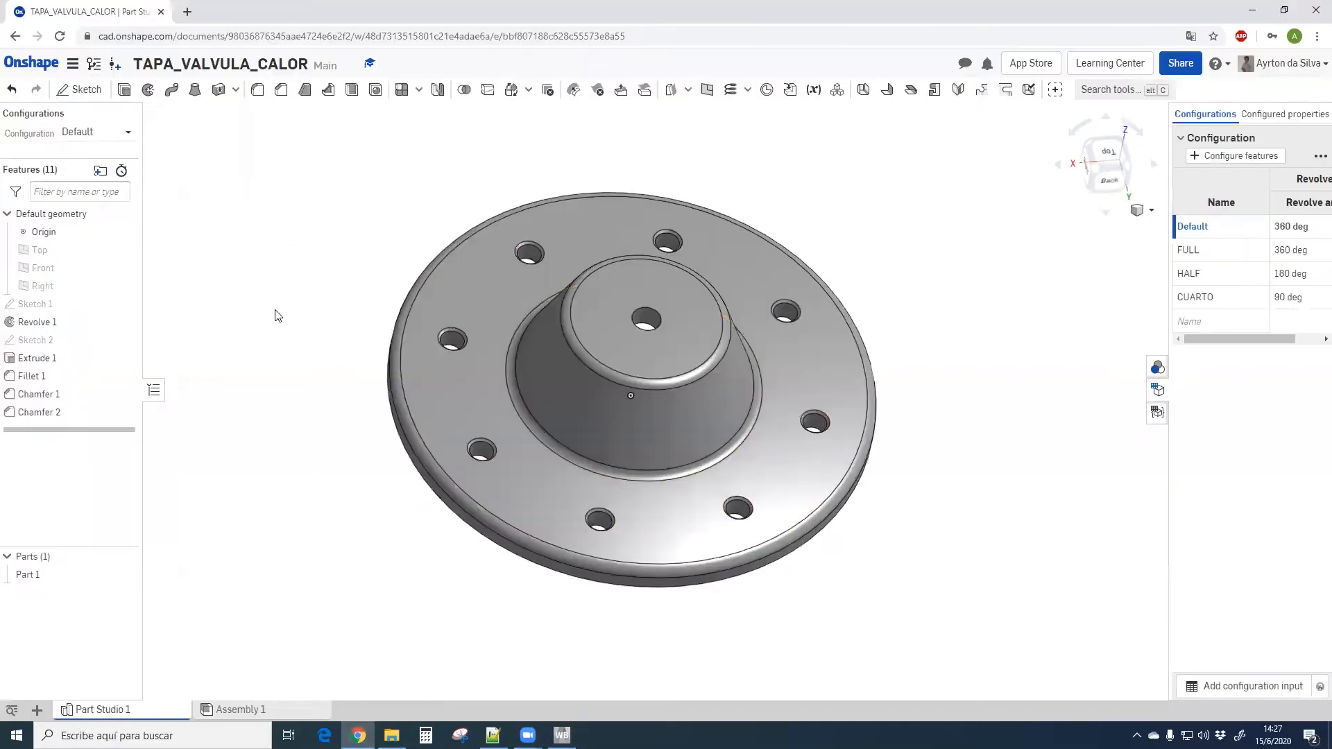
{"action": "left_click_drag", "start_coordinate": [289, 301], "coordinate": [303, 272]}
{"action": "right_click_drag", "start_coordinate": [298, 275], "coordinate": [342, 327]}
{"action": "right_click_drag", "start_coordinate": [1045, 307], "coordinate": [970, 333]}
{"action": "right_click", "coordinate": [1211, 280]}
{"action": "right_click", "coordinate": [1187, 298]}
{"action": "left_click", "coordinate": [1245, 304]}
{"action": "right_click_drag", "start_coordinate": [801, 410], "coordinate": [697, 470]}
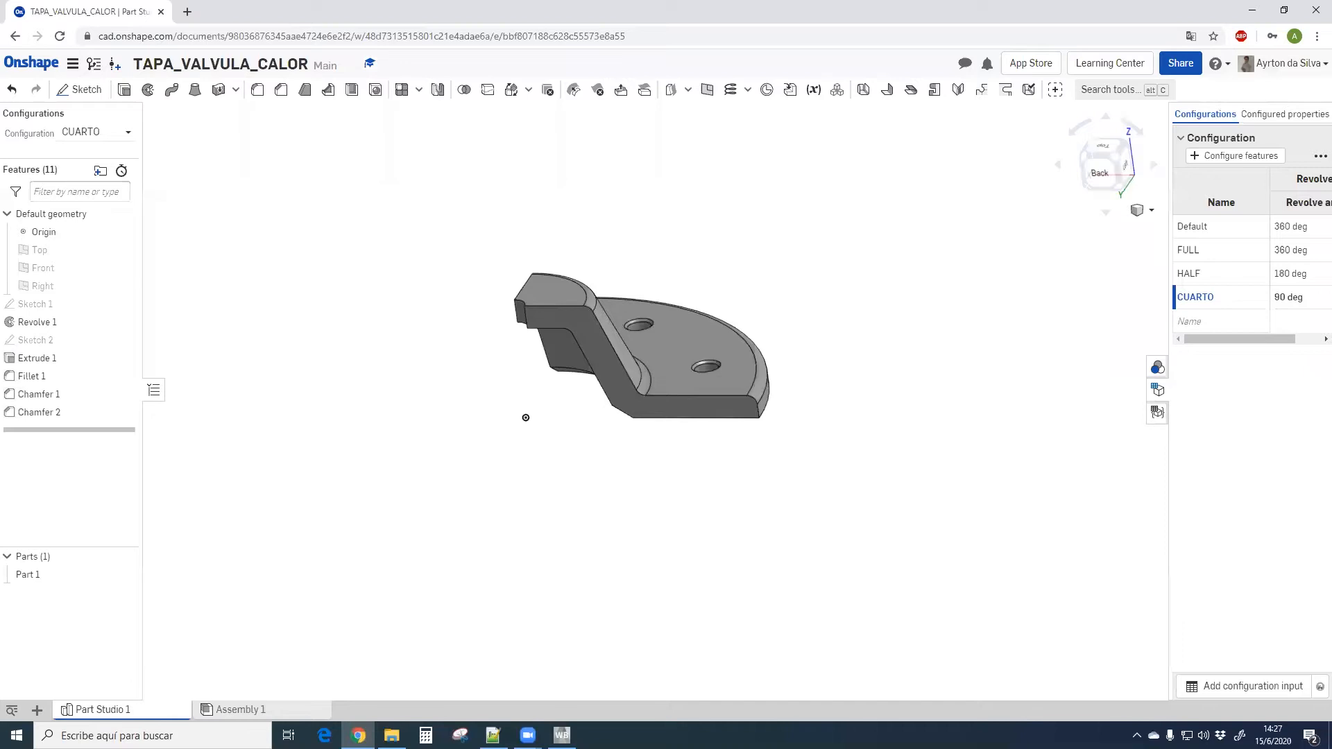
{"action": "right_click_drag", "start_coordinate": [404, 423], "coordinate": [685, 463]}
{"action": "middle_click_drag", "start_coordinate": [686, 454], "coordinate": [756, 444]}
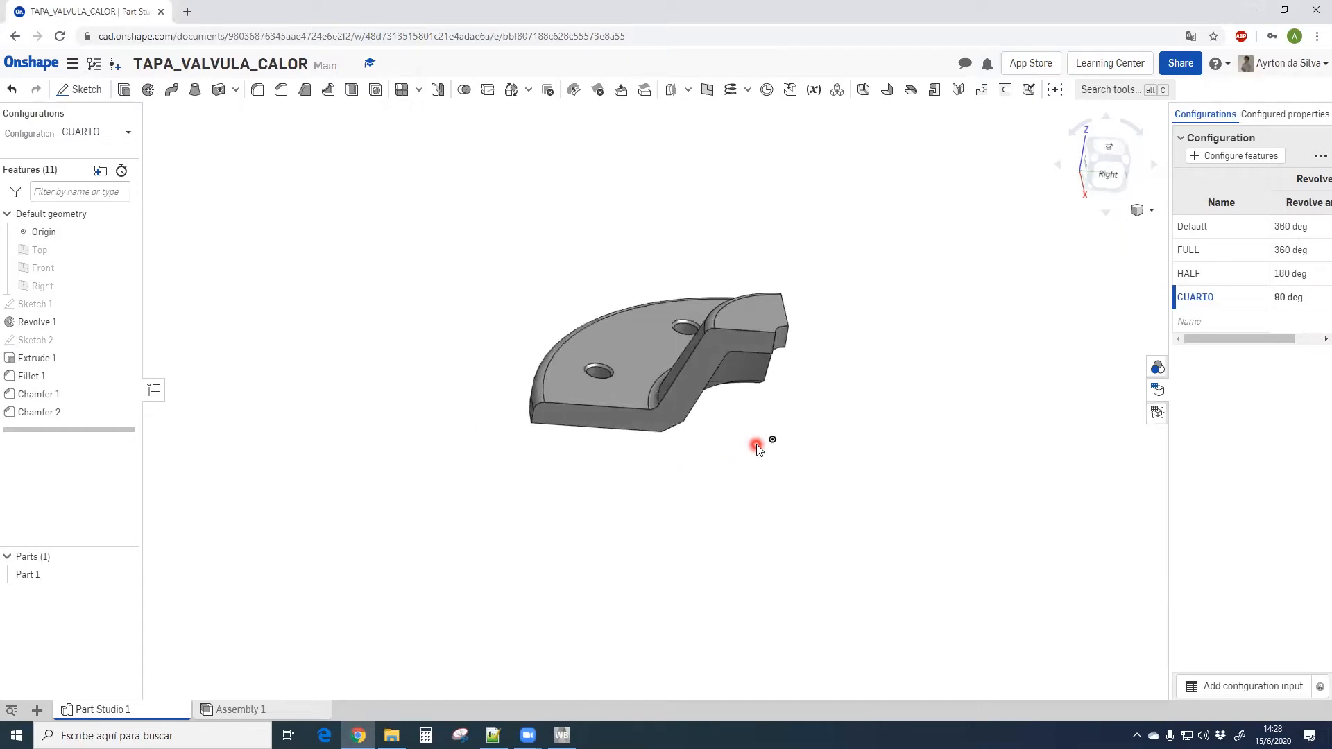
{"action": "scroll", "coordinate": [756, 444], "scroll_direction": "up", "scroll_amount": 3}
{"action": "right_click_drag", "start_coordinate": [756, 435], "coordinate": [721, 419]}
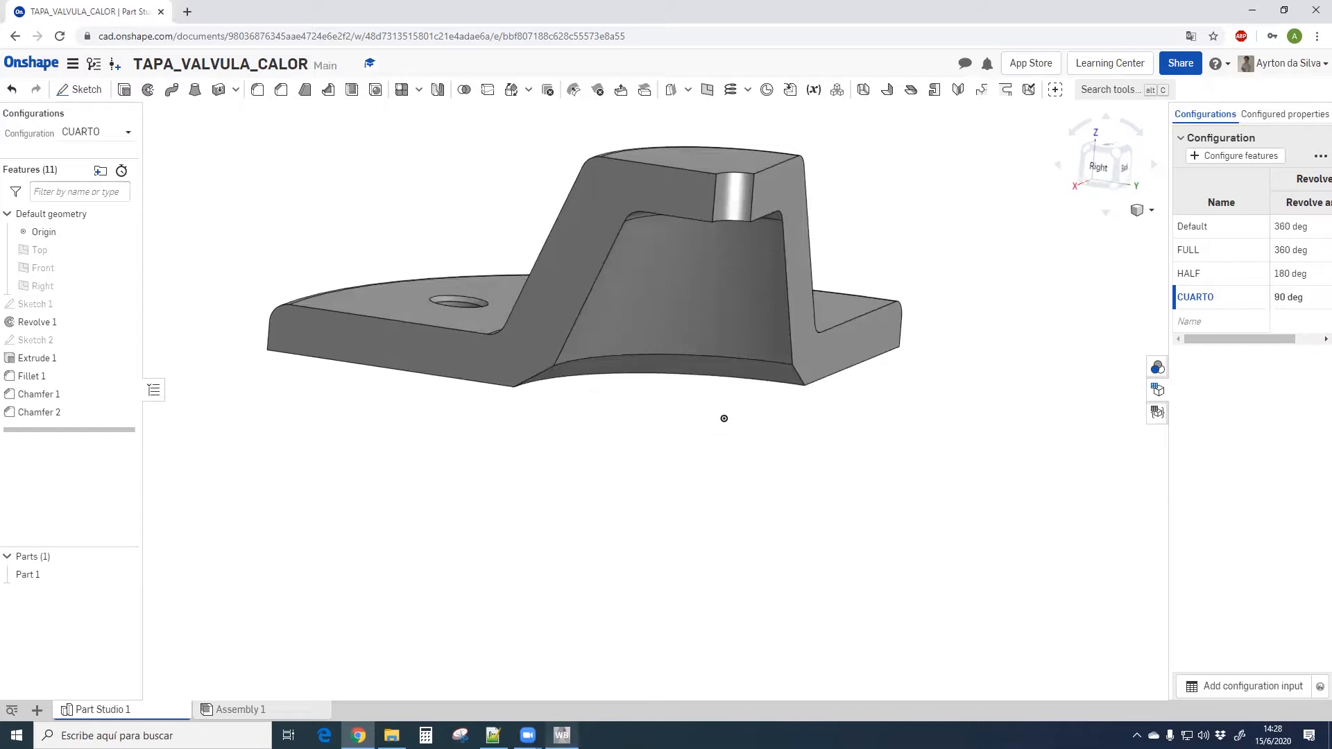
Switch back to Workbench and import Tapa_valvula_cuarto.step as the geometry of the Steady-State Thermal system
{"action": "left_click", "coordinate": [562, 735]}
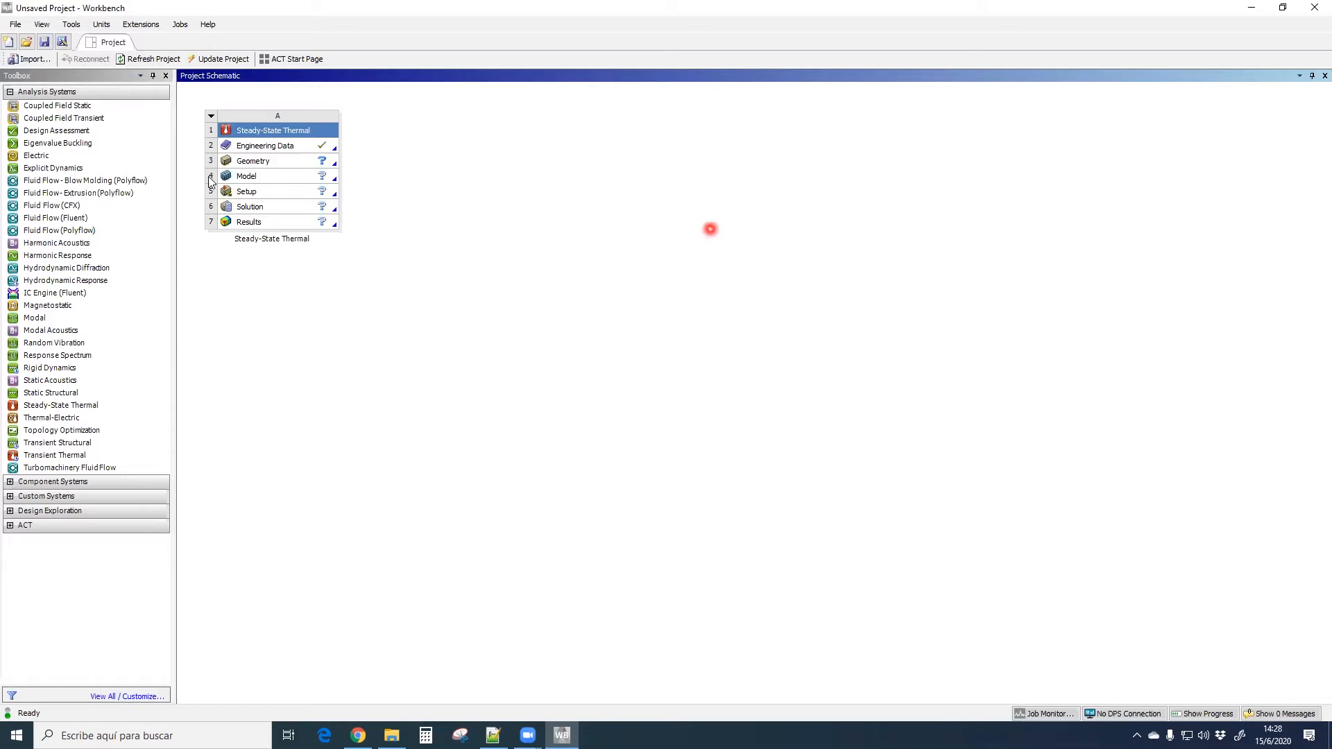
{"action": "left_click", "coordinate": [287, 165]}
{"action": "right_click", "coordinate": [316, 164]}
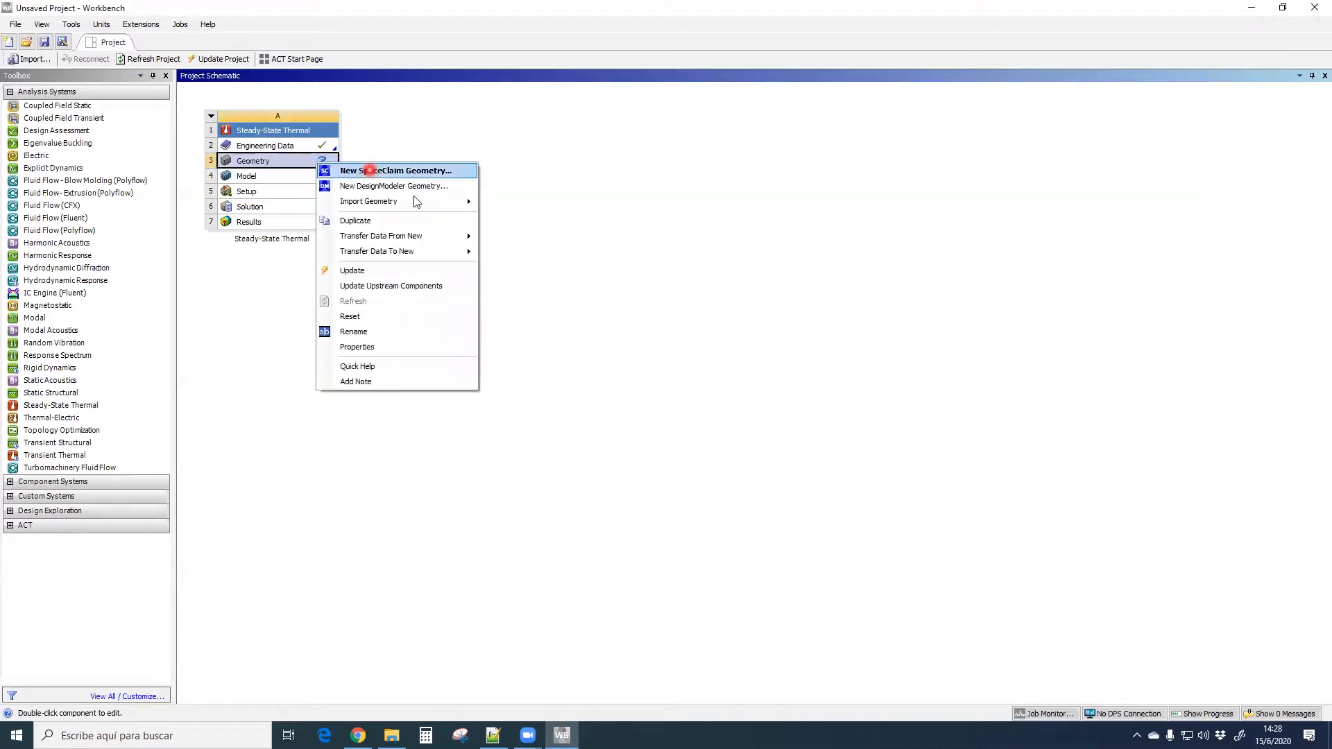
{"action": "mouse_move", "coordinate": [423, 201]}
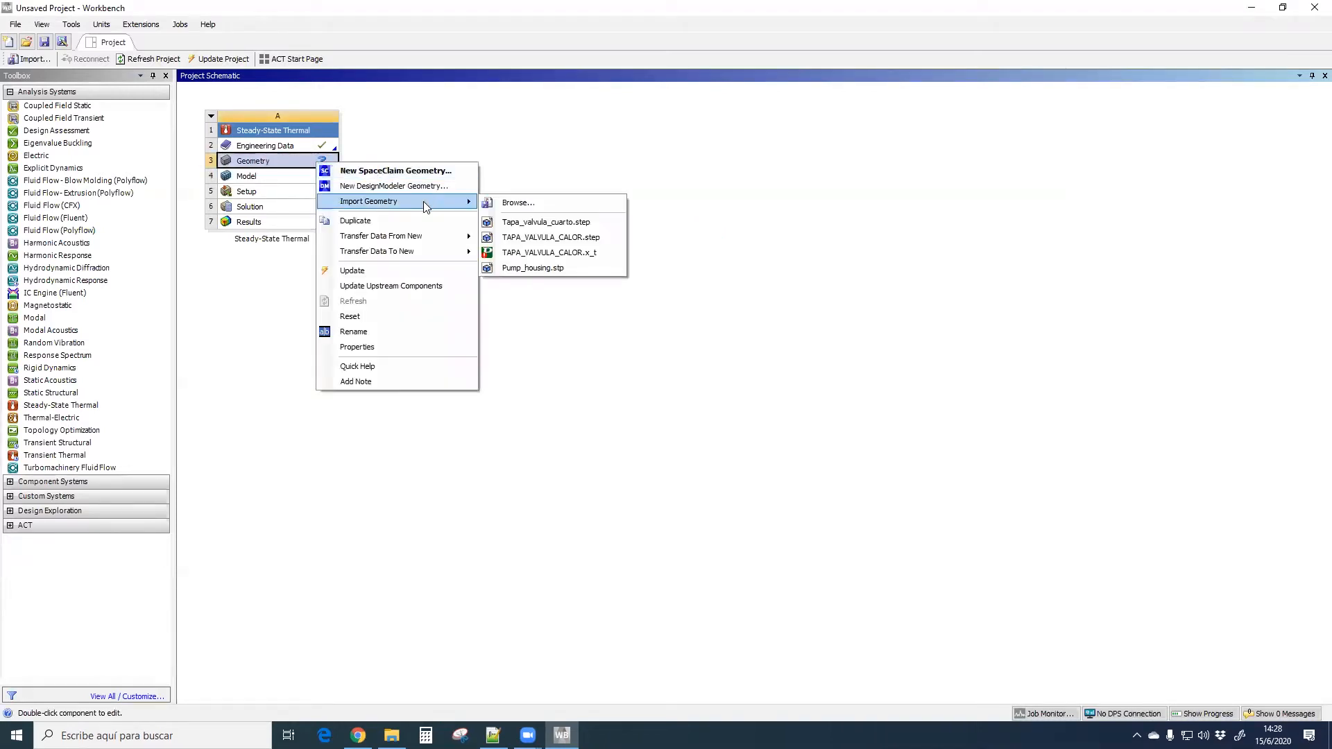
{"action": "left_click", "coordinate": [601, 227]}
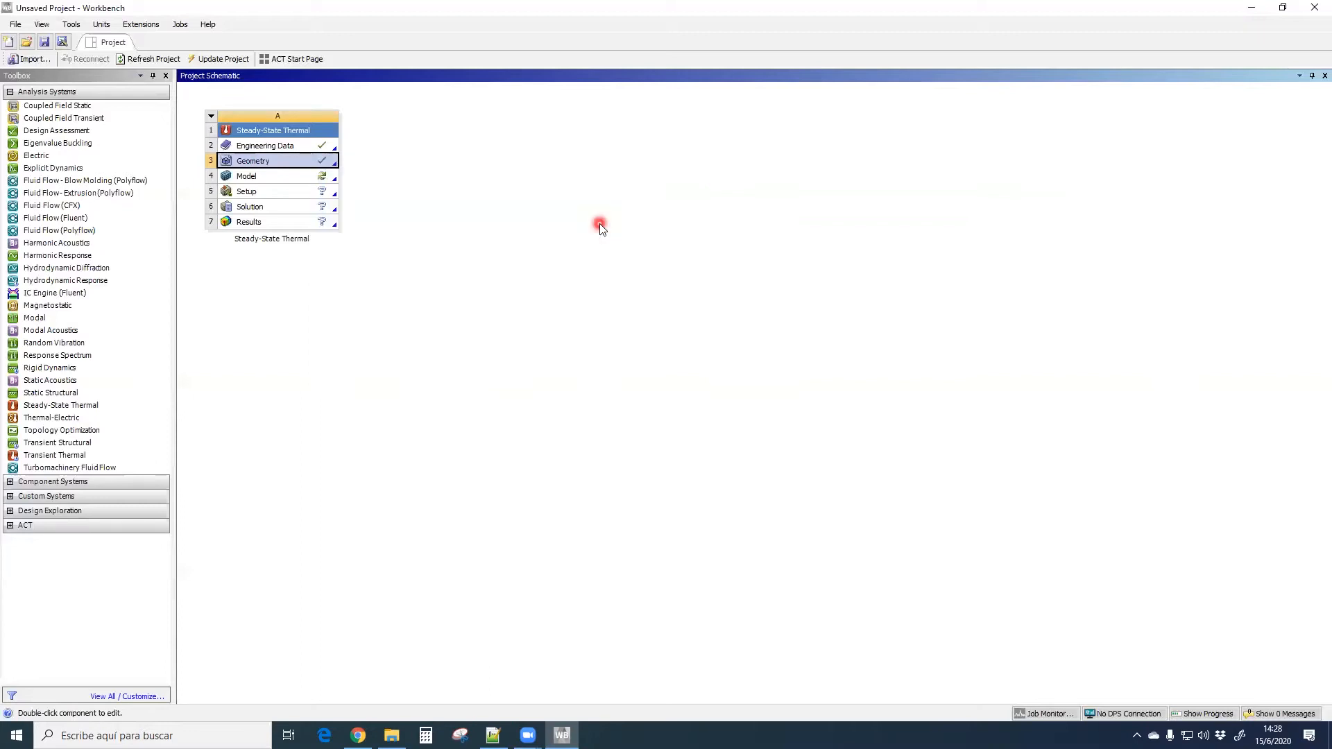
Open the Steady-State Thermal system's model in Mechanical, checking the Engineering Data cell in Workbench
{"action": "double_click", "coordinate": [302, 179]}
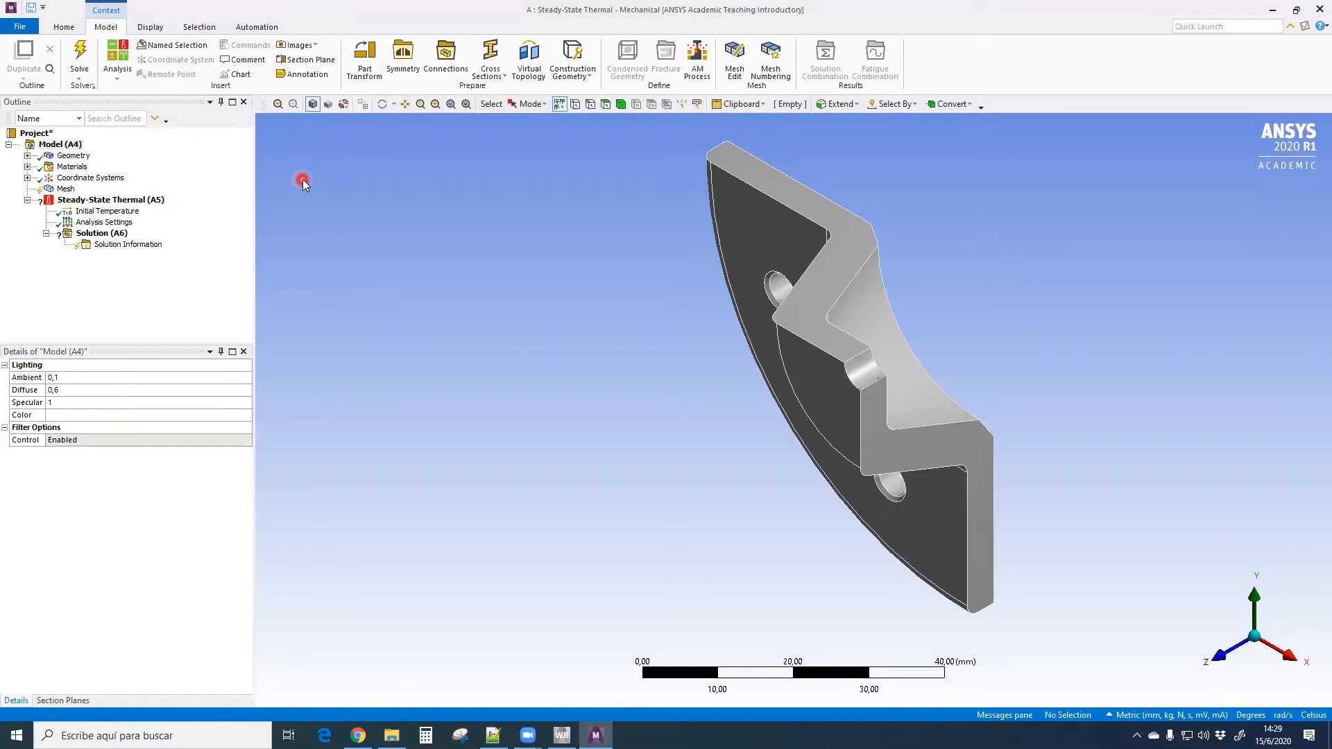
{"action": "middle_click_drag", "start_coordinate": [576, 394], "coordinate": [660, 337]}
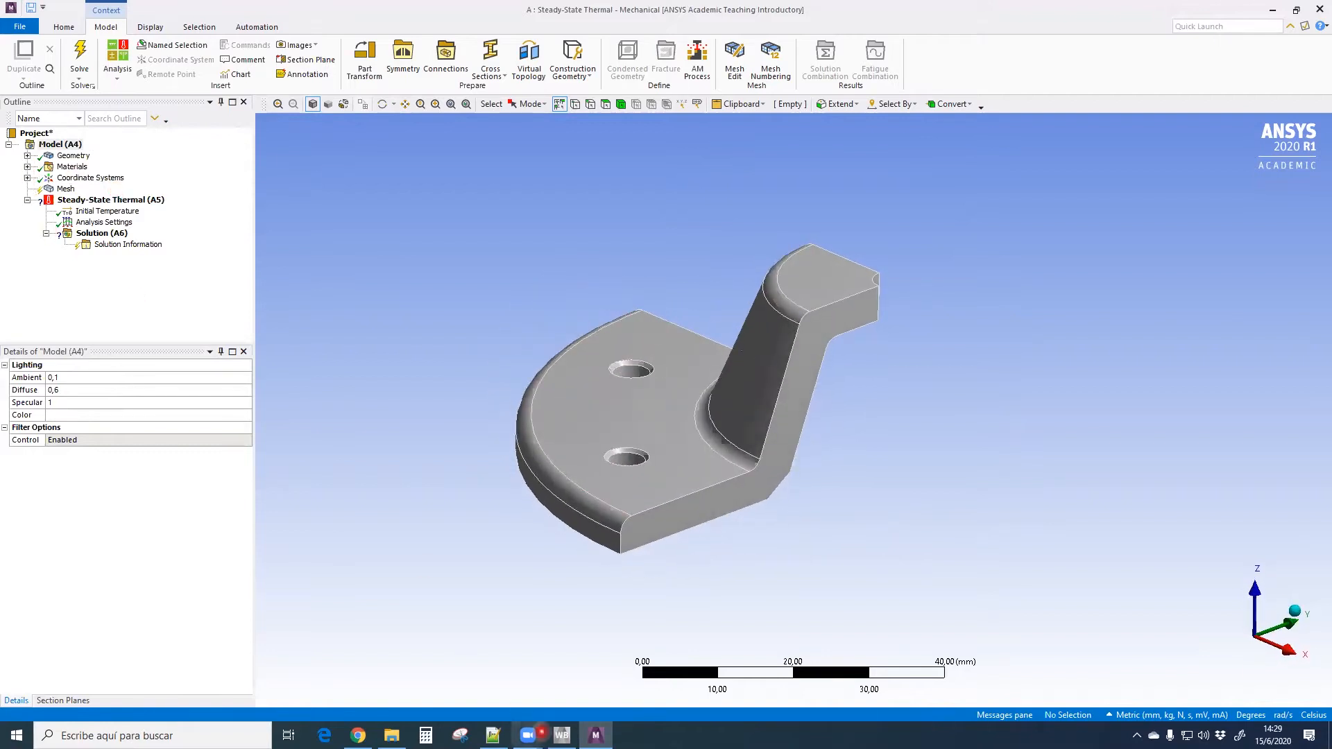
{"action": "left_click", "coordinate": [562, 736]}
{"action": "left_click", "coordinate": [288, 145]}
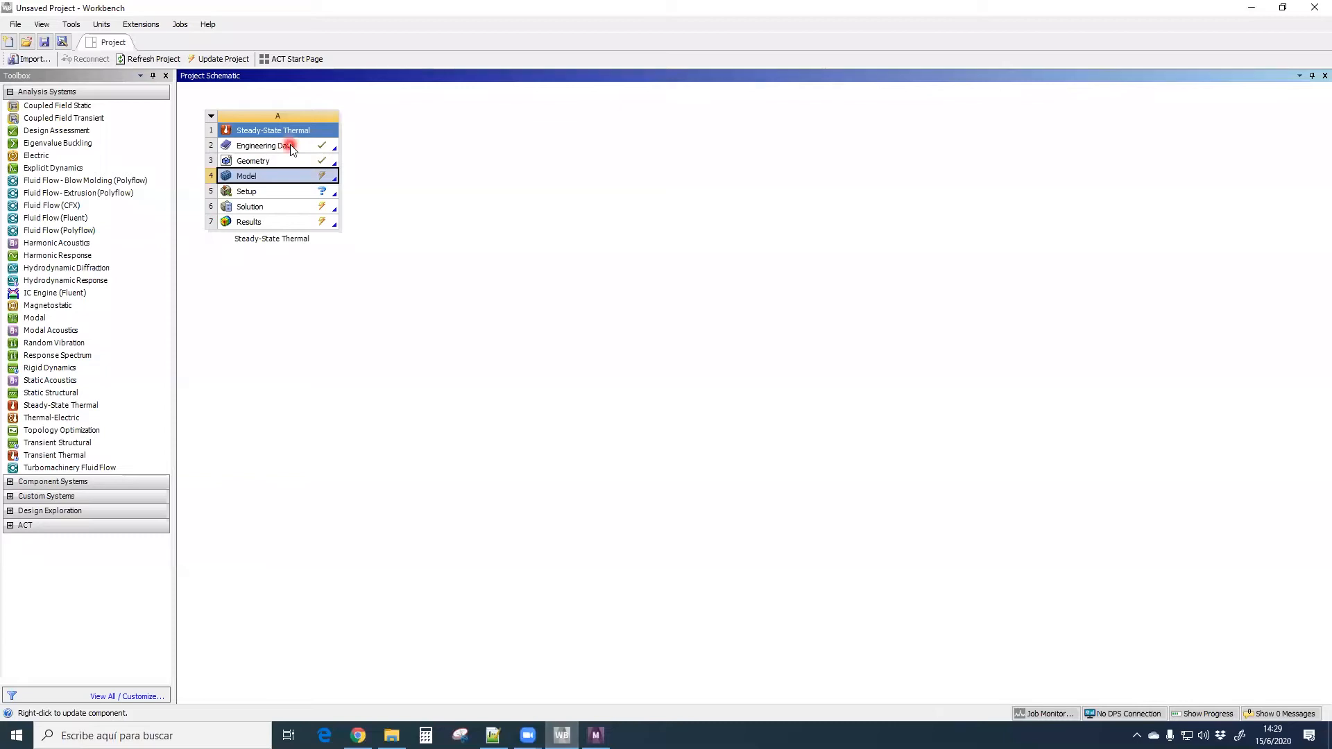
{"action": "left_click", "coordinate": [595, 735]}
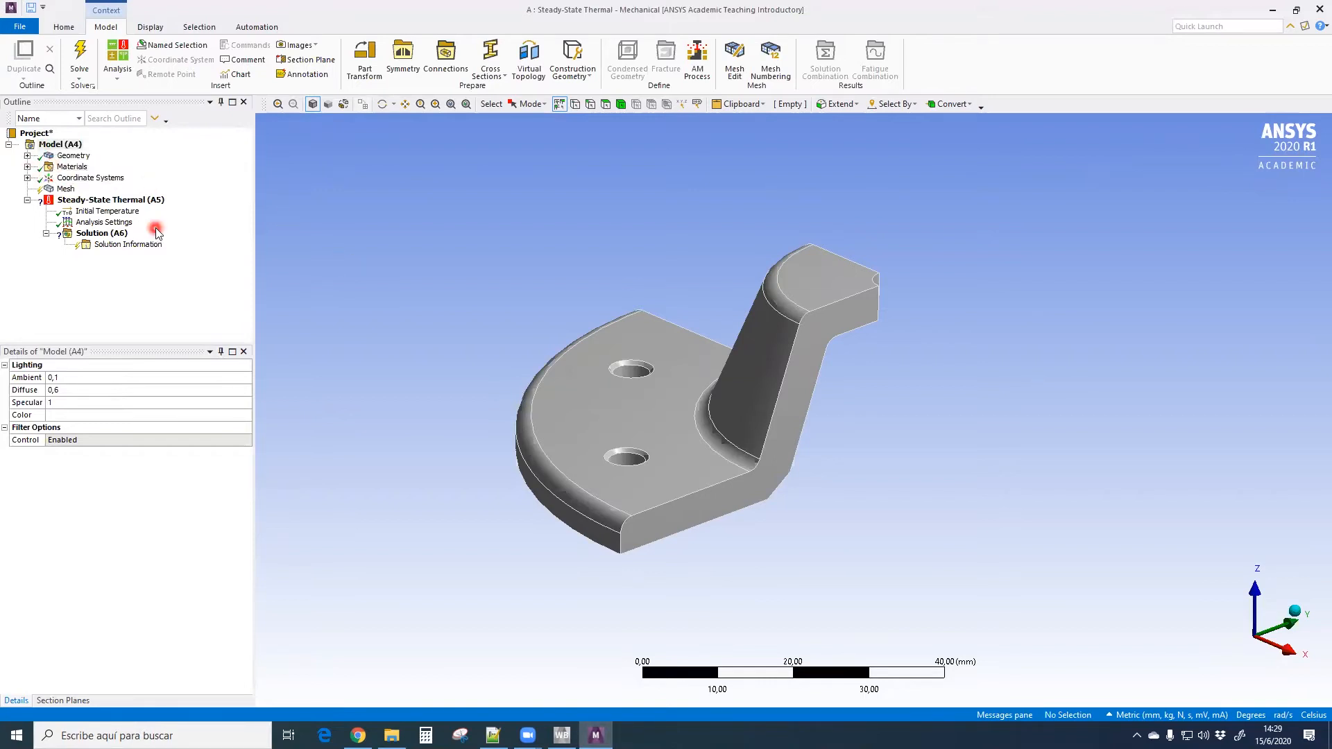
Add the materials "Aluminum alloy, cast" and Polyethylene to the project
{"action": "left_click", "coordinate": [27, 166]}
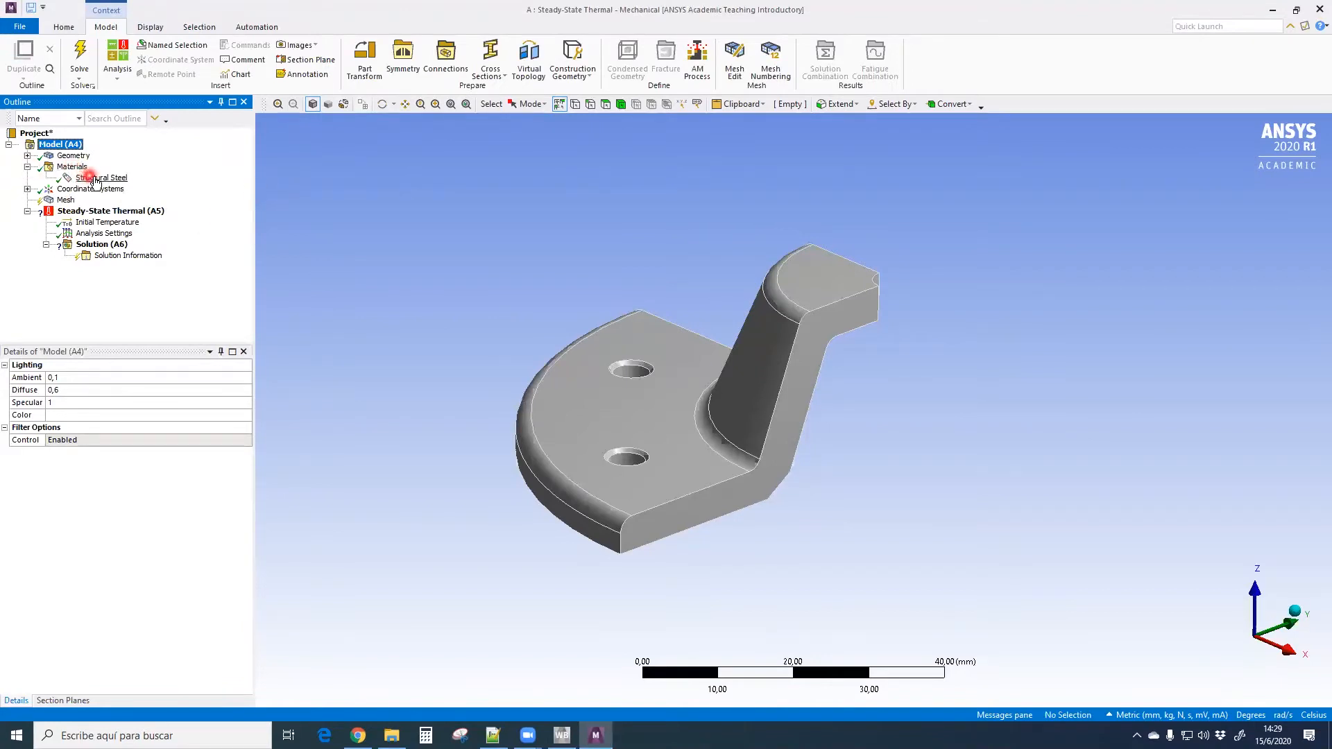
{"action": "left_click", "coordinate": [73, 167]}
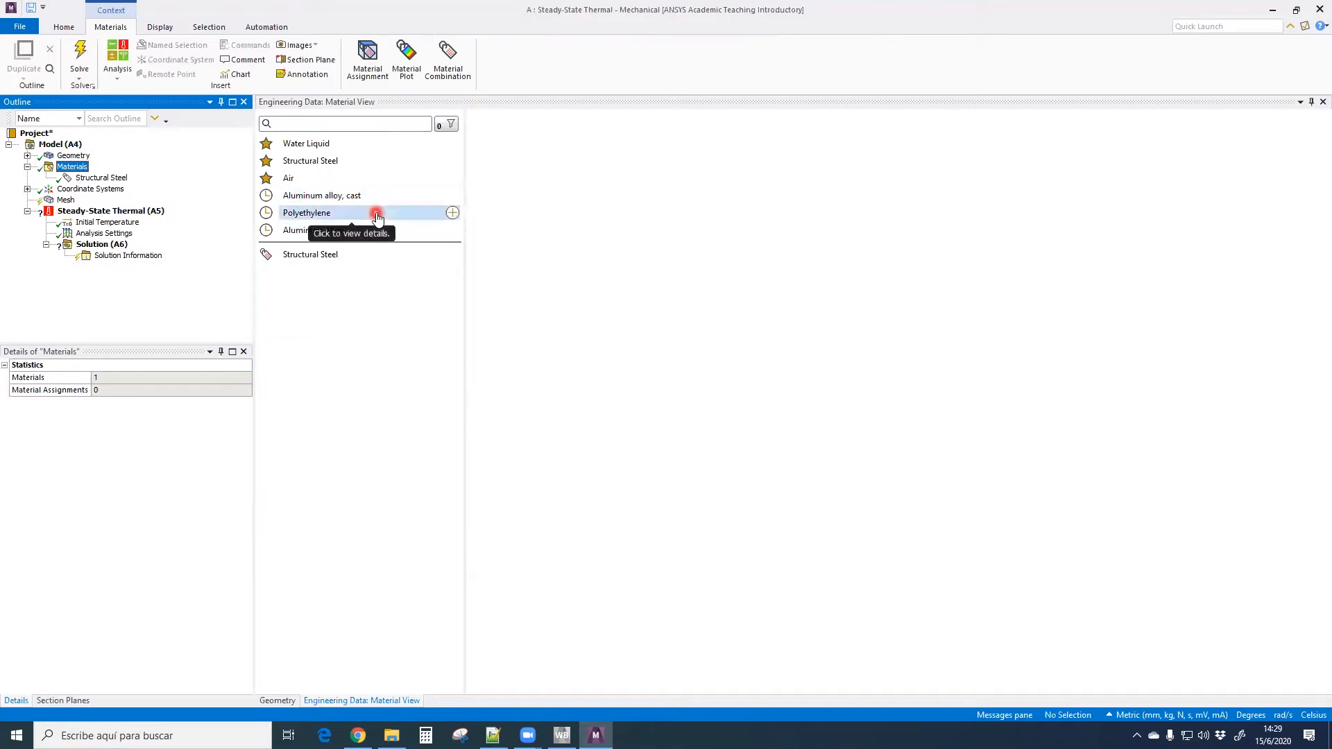
{"action": "left_click", "coordinate": [339, 123]}
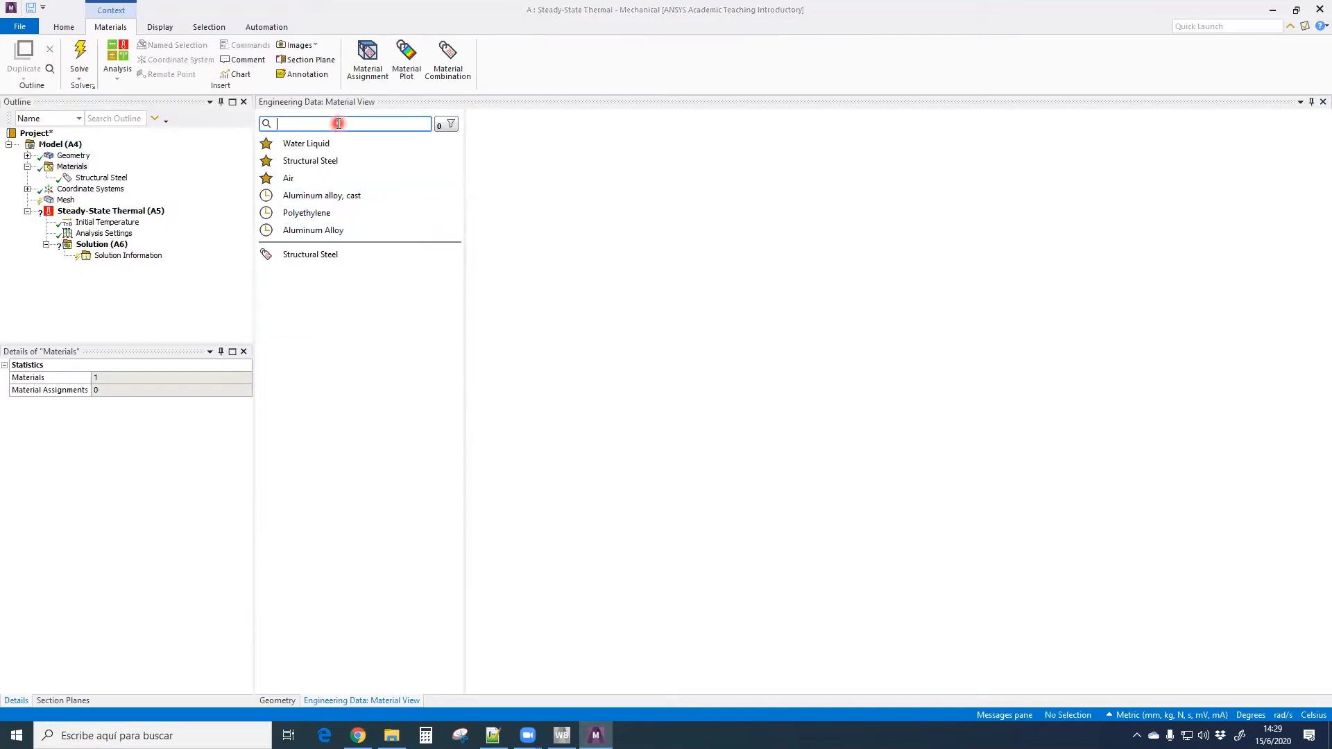
{"action": "mouse_move", "coordinate": [374, 195]}
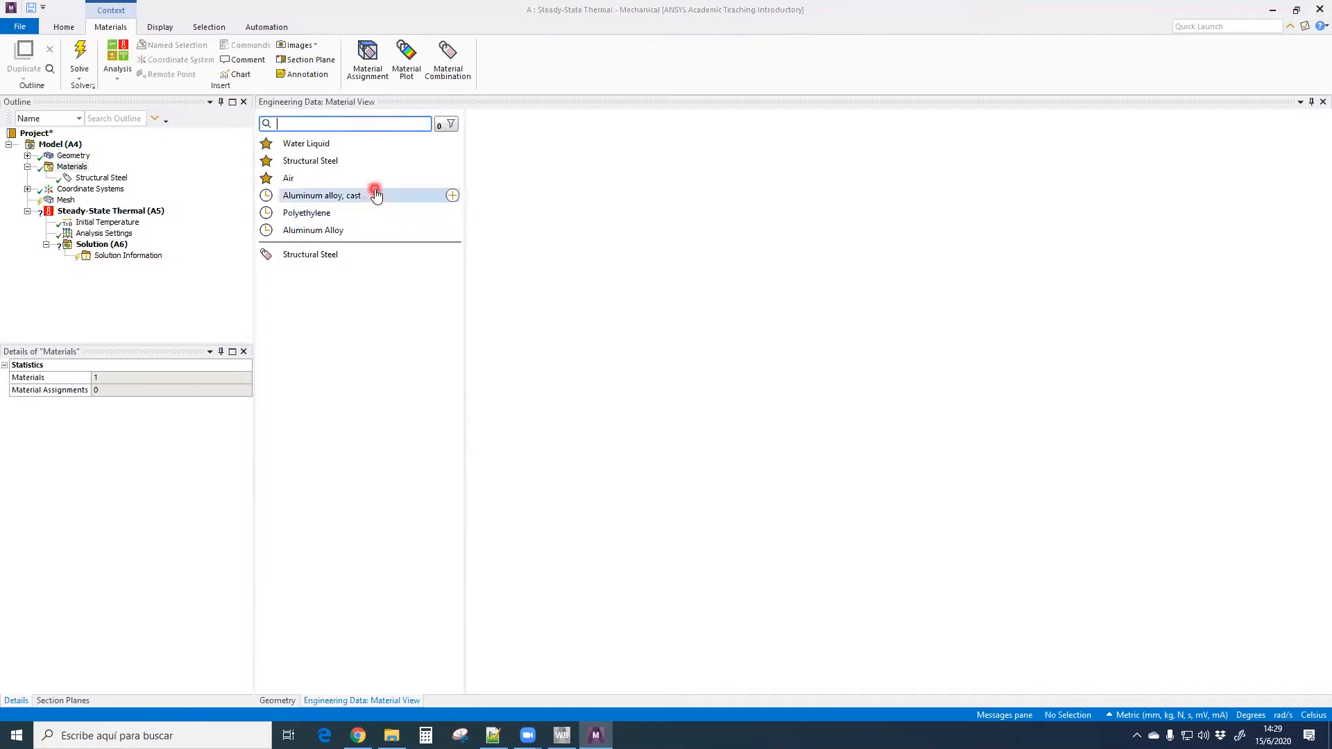
{"action": "left_click", "coordinate": [455, 196]}
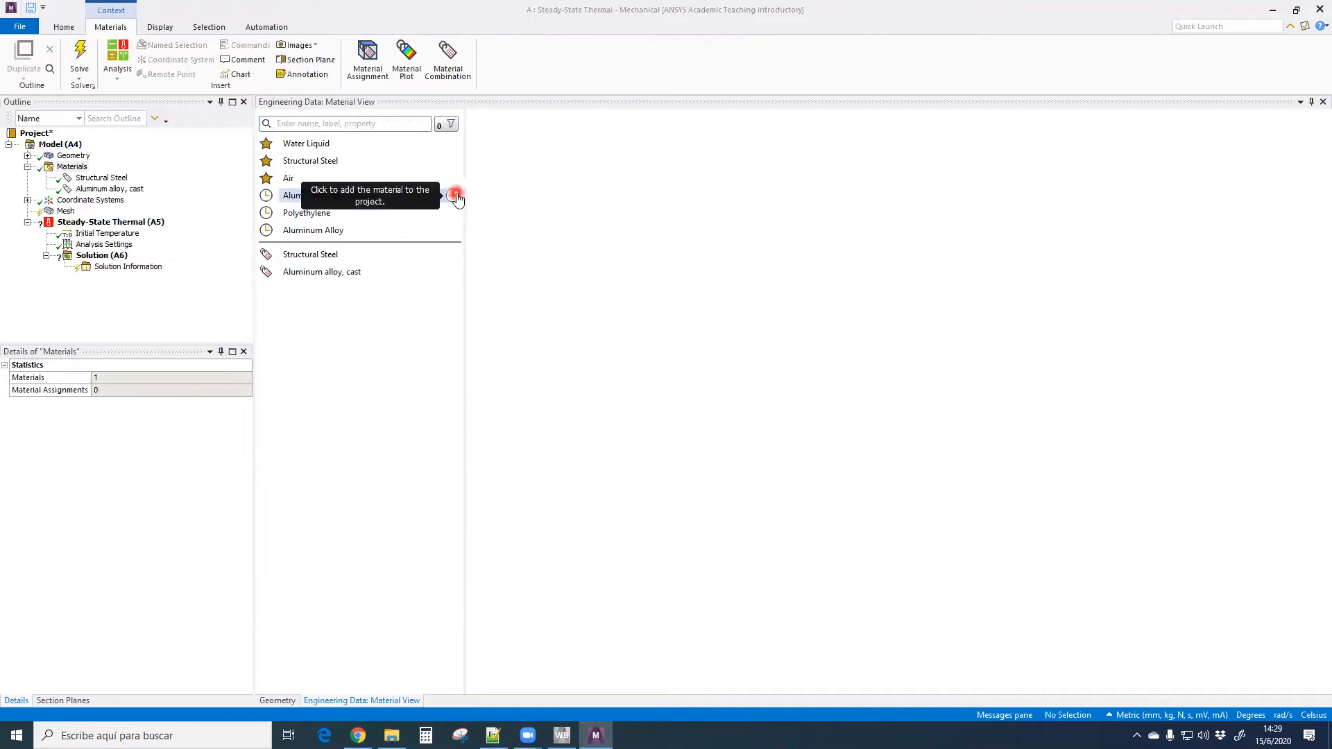
{"action": "left_click", "coordinate": [453, 213]}
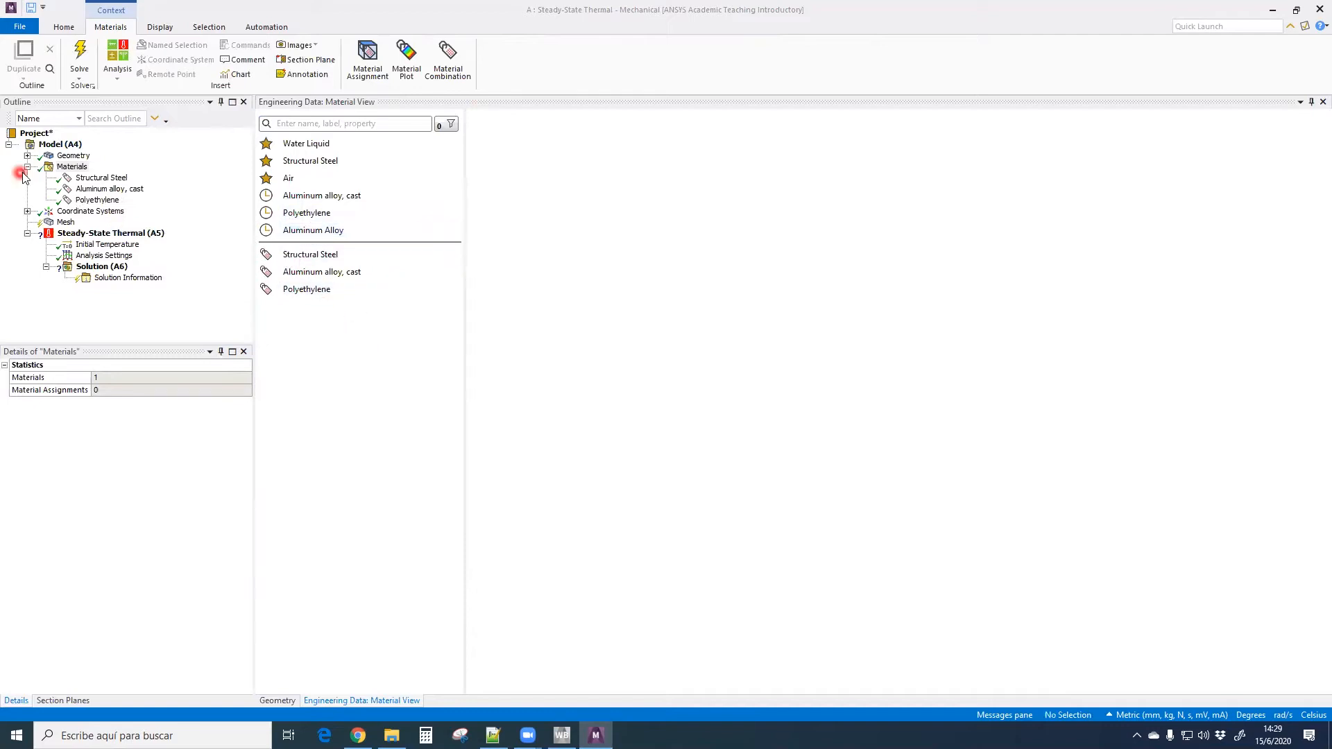
Review the material properties of Polyethylene and "Aluminum alloy, cast"
{"action": "left_click", "coordinate": [324, 291]}
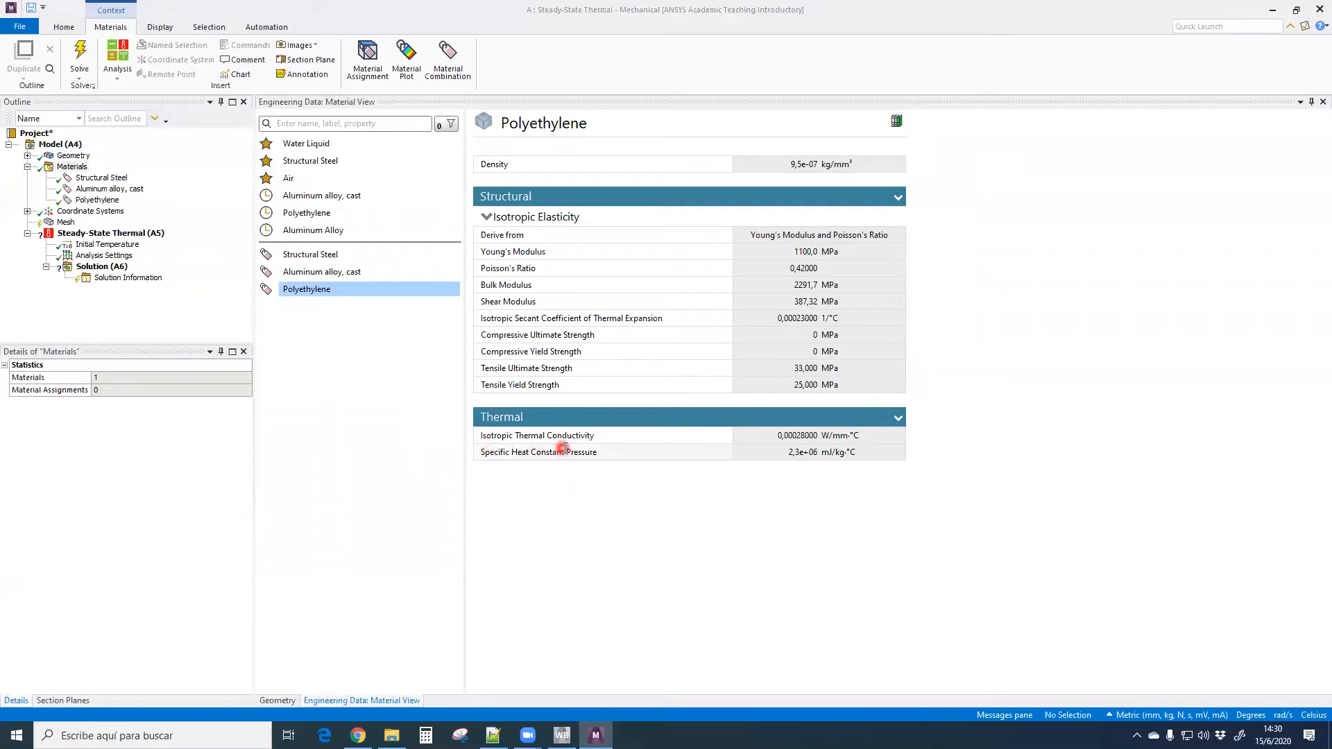
{"action": "left_click", "coordinate": [333, 271]}
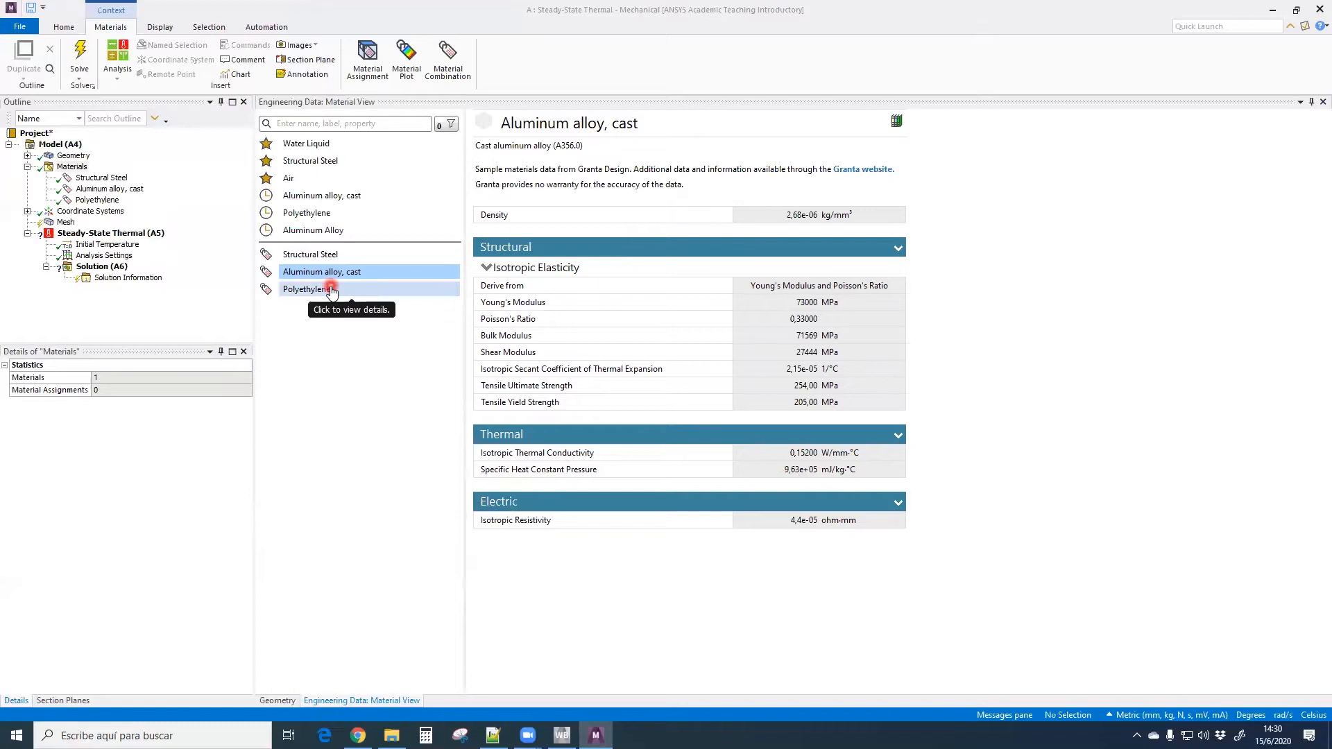
{"action": "left_click", "coordinate": [377, 297]}
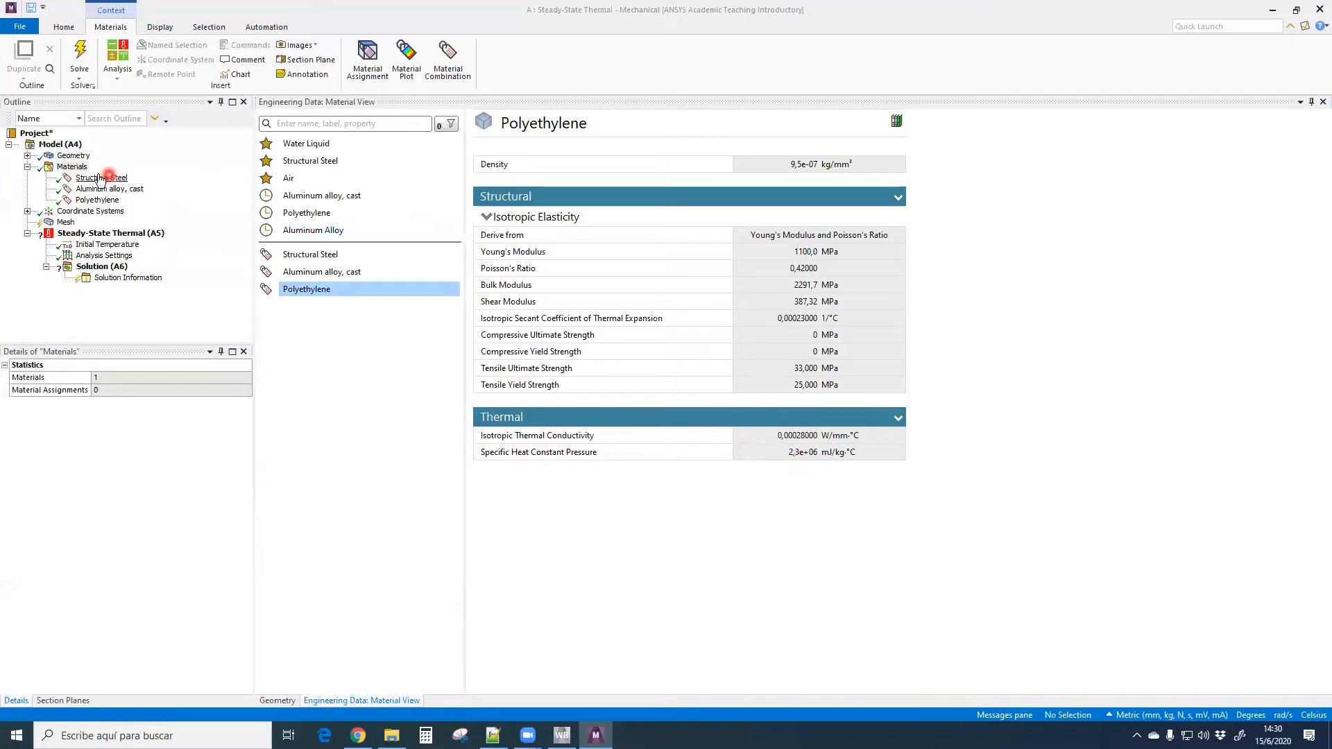
Assign Polyethylene as the material of the Tapa_valvula_cuarto part
{"action": "left_click", "coordinate": [27, 156]}
{"action": "left_click", "coordinate": [103, 167]}
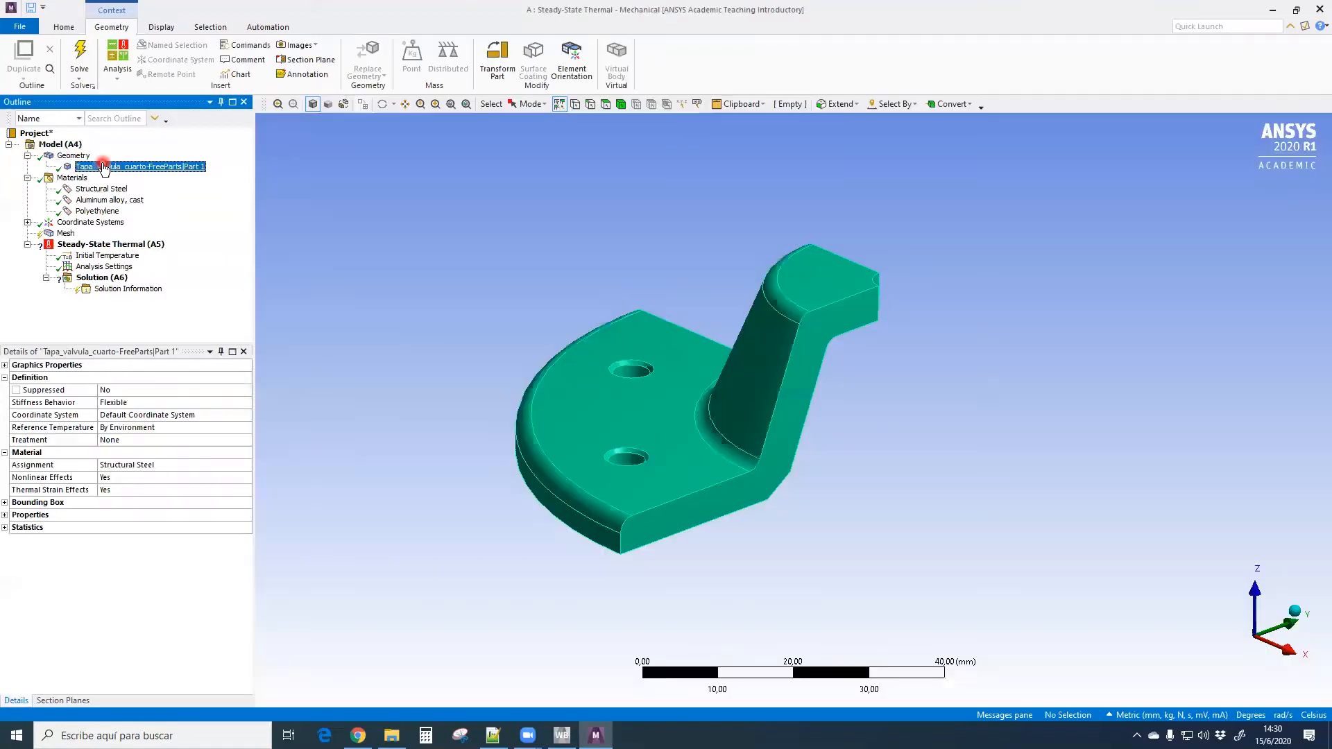
{"action": "left_click", "coordinate": [196, 465]}
{"action": "left_click", "coordinate": [246, 465]}
{"action": "left_click", "coordinate": [326, 360]}
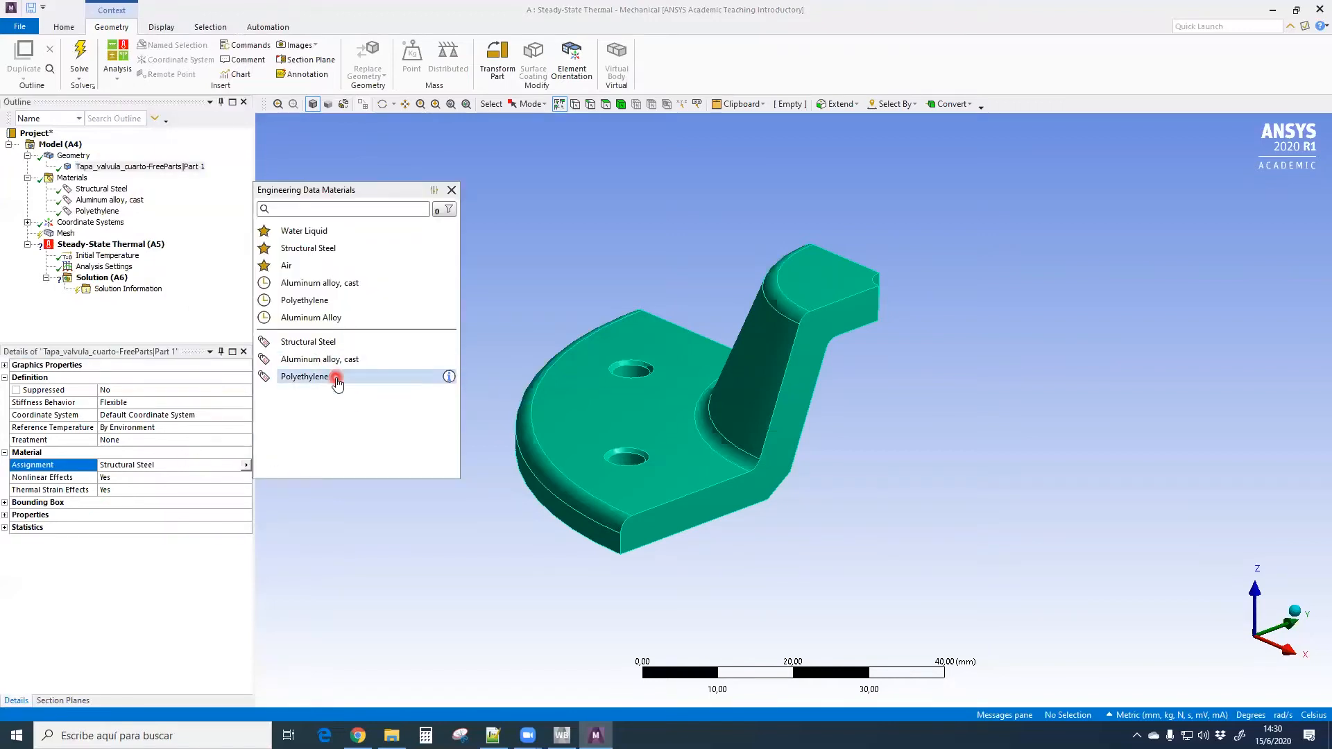
{"action": "left_click", "coordinate": [337, 379]}
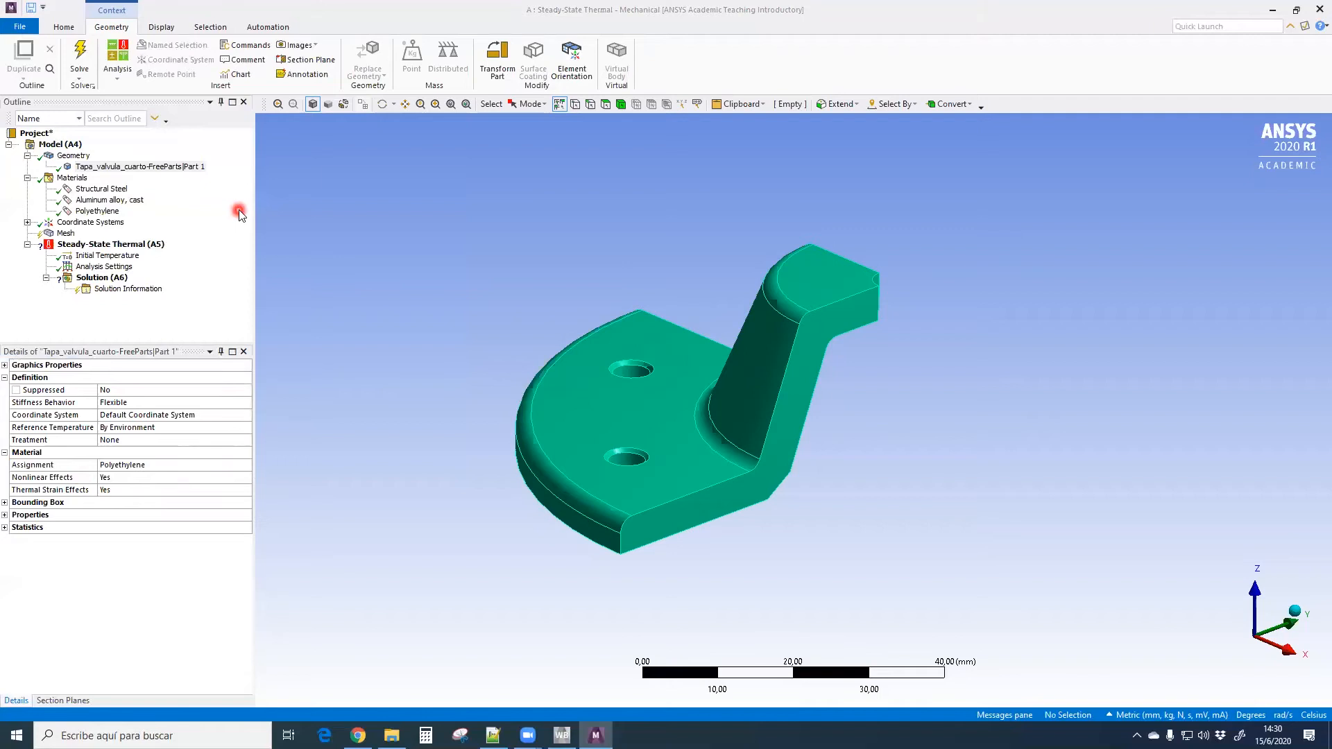
Collapse the Geometry and Materials branches of the model outline
{"action": "left_click", "coordinate": [28, 160]}
{"action": "left_click", "coordinate": [28, 176]}
{"action": "left_click", "coordinate": [28, 155]}
{"action": "middle_click_drag", "start_coordinate": [527, 270], "coordinate": [504, 255]}
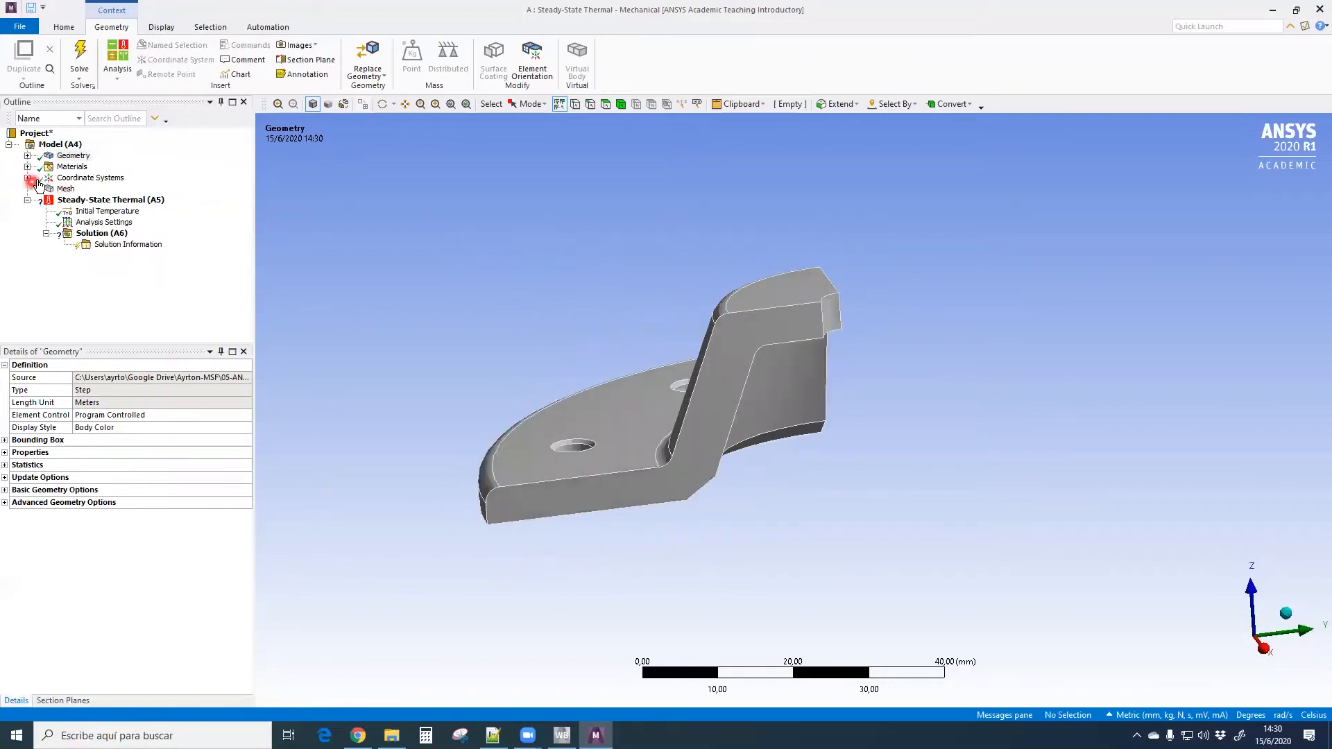
Expand the Coordinate Systems branch and insert a new coordinate system
{"action": "left_click", "coordinate": [108, 179]}
{"action": "middle_click_drag", "start_coordinate": [624, 289], "coordinate": [675, 337]}
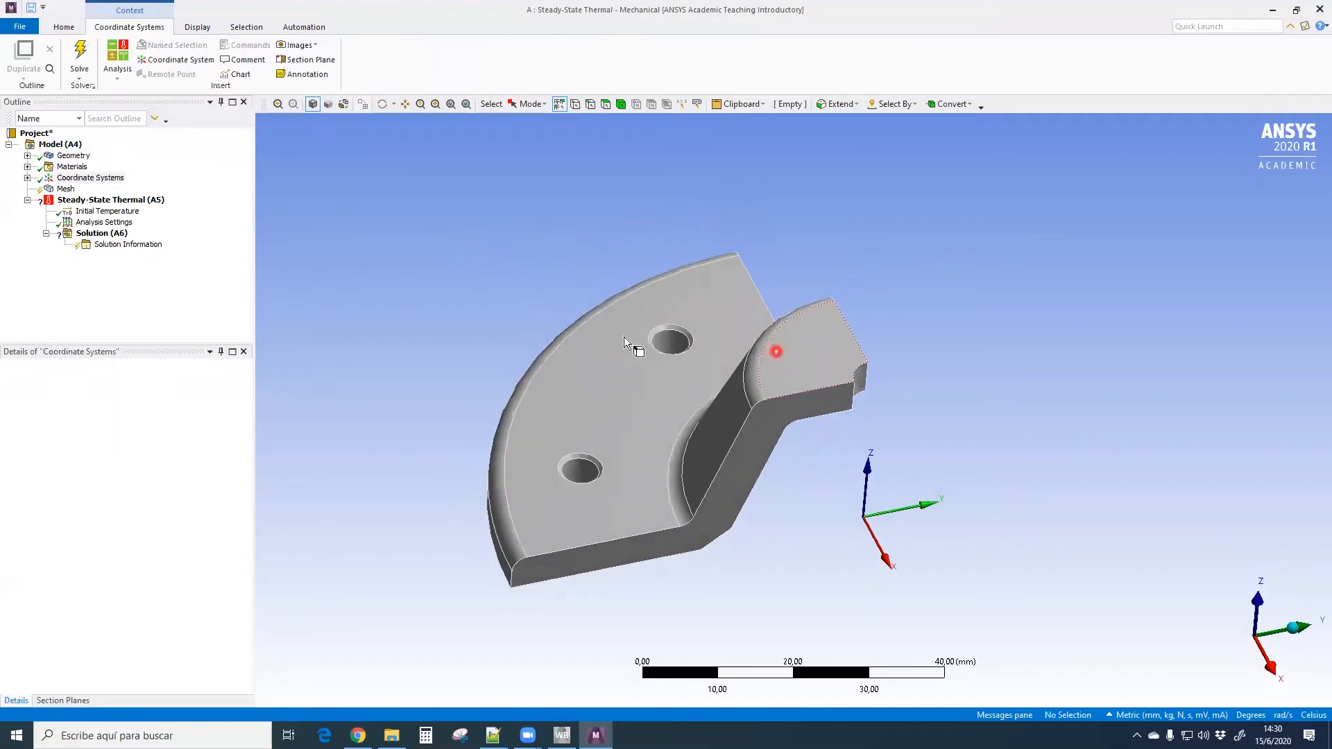
{"action": "left_click", "coordinate": [28, 178]}
{"action": "left_click", "coordinate": [95, 179]}
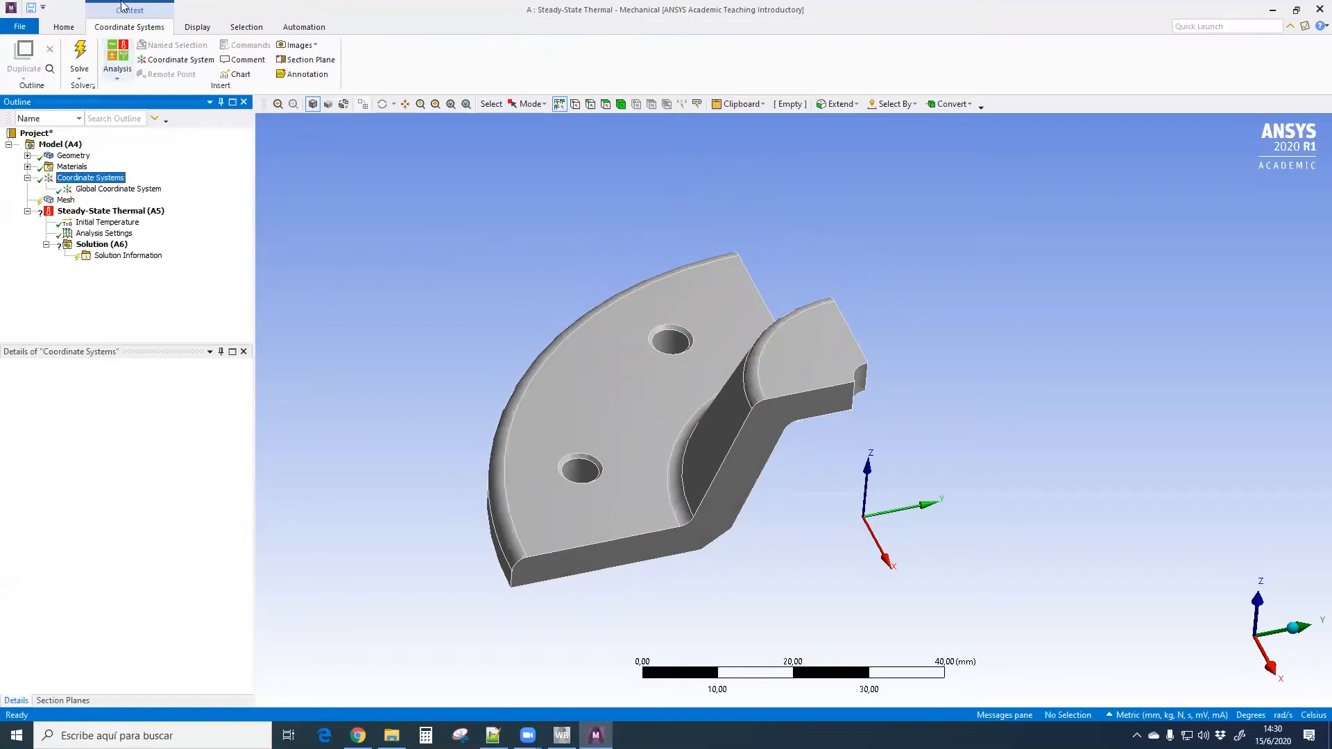
{"action": "left_click", "coordinate": [177, 60]}
{"action": "left_click", "coordinate": [212, 252]}
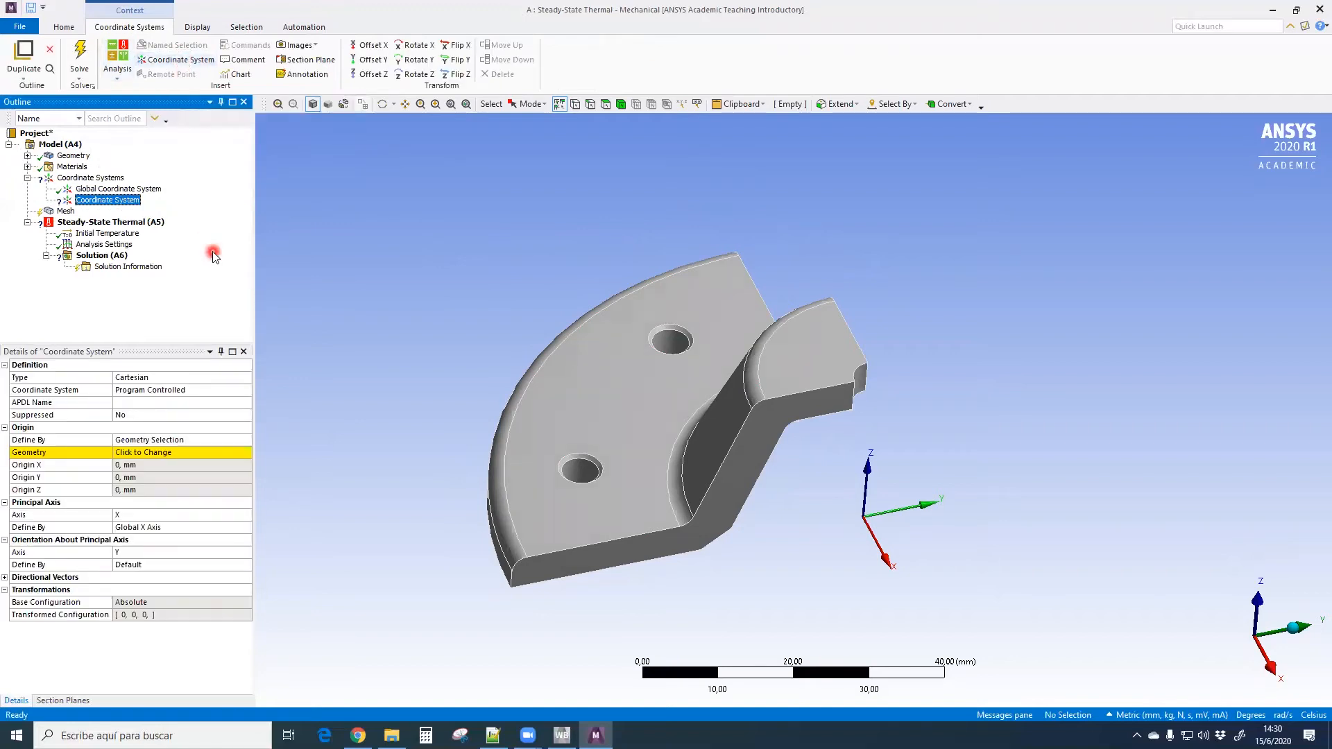
Define the new coordinate system's origin by geometry selection on the cylindrical face of the cover's central hole
{"action": "left_click", "coordinate": [419, 317]}
{"action": "middle_click_drag", "start_coordinate": [799, 419], "coordinate": [701, 389]}
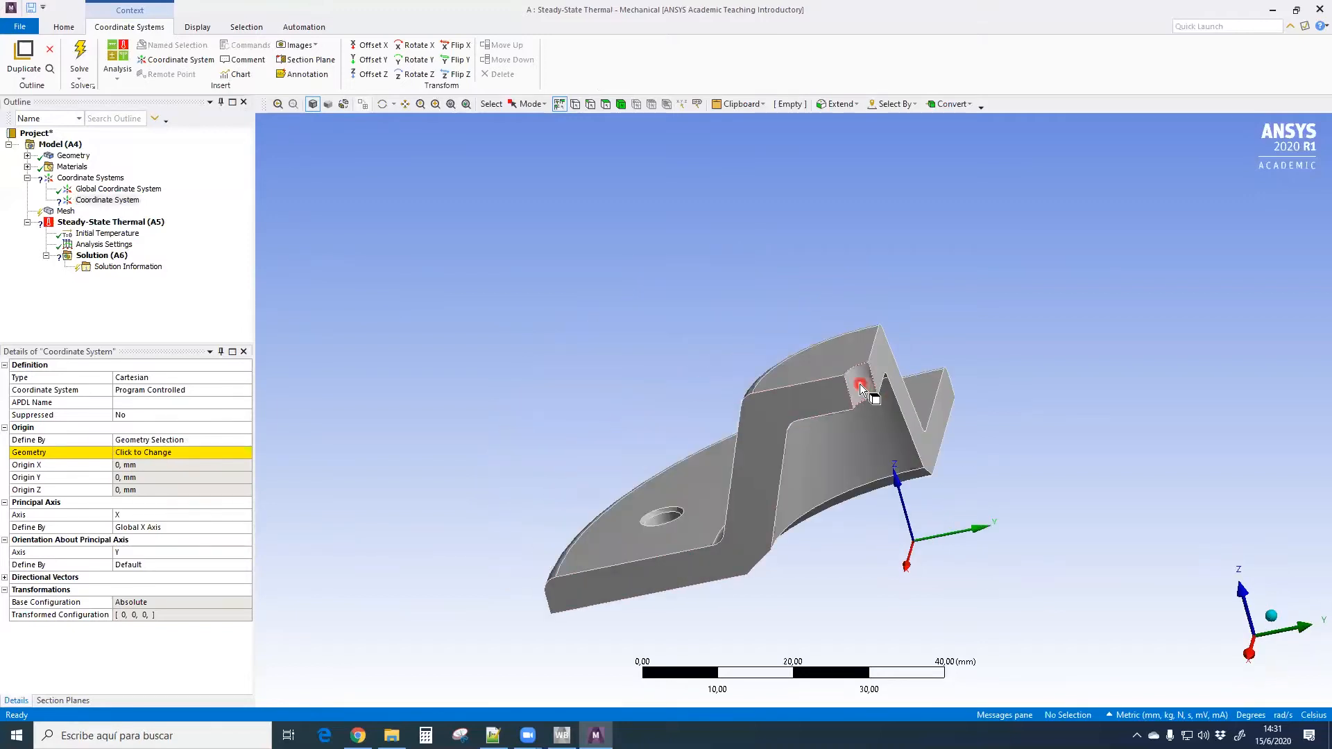
{"action": "left_click", "coordinate": [859, 384]}
{"action": "left_click", "coordinate": [870, 348]}
{"action": "middle_click_drag", "start_coordinate": [732, 351], "coordinate": [797, 467]}
{"action": "left_click", "coordinate": [1254, 639]}
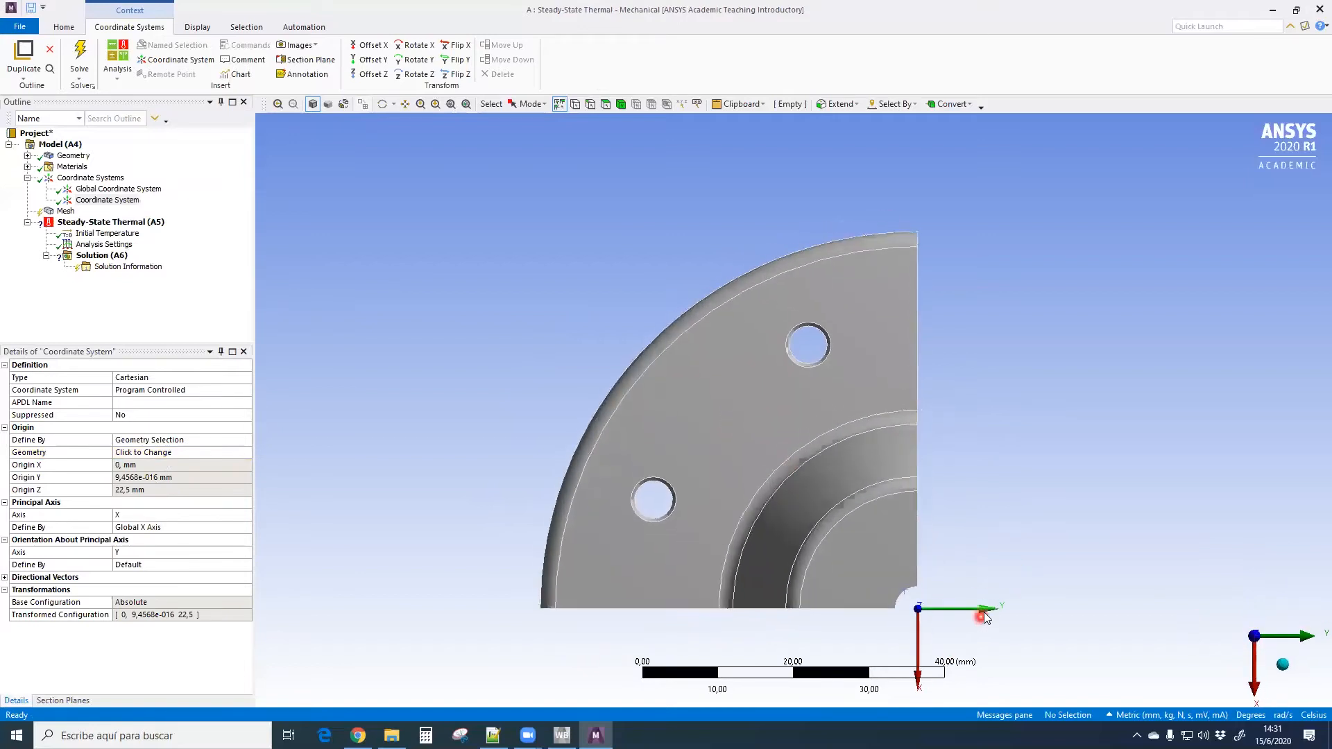
{"action": "scroll", "coordinate": [905, 505], "scroll_direction": "up", "scroll_amount": 3}
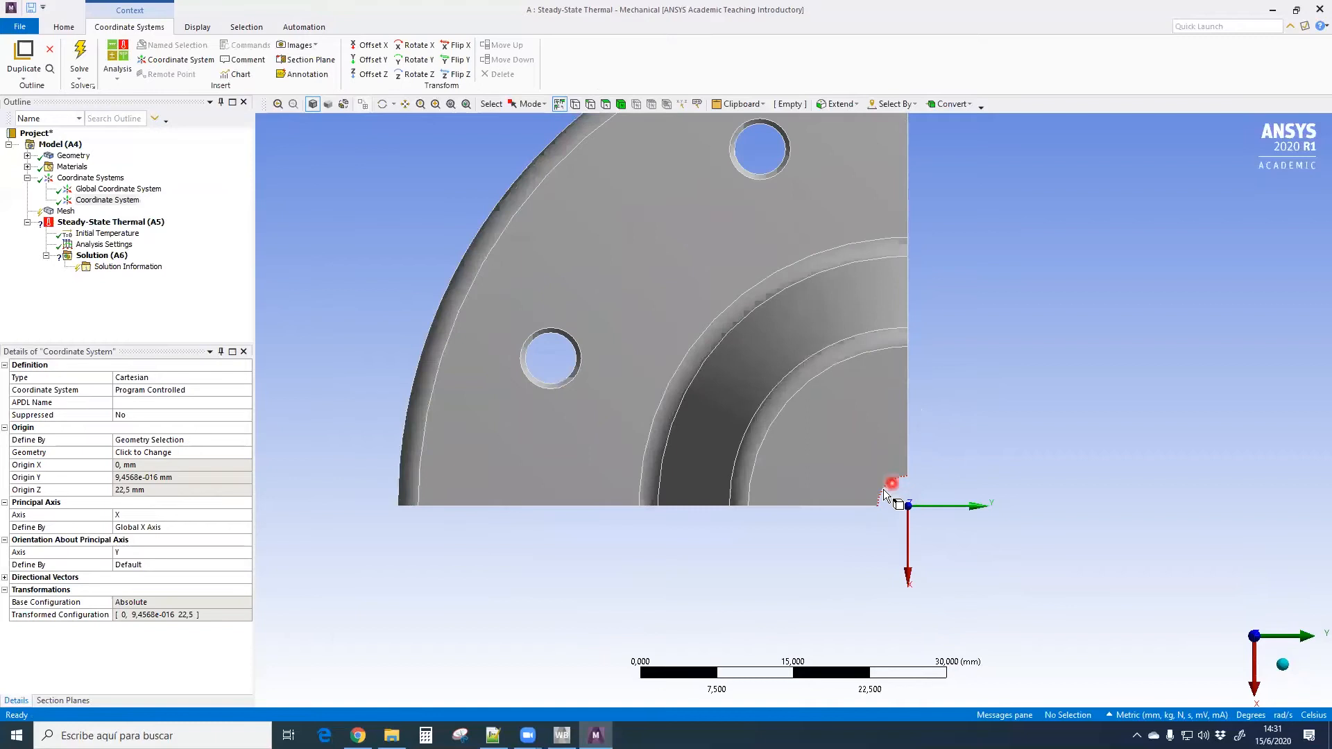
{"action": "middle_click_drag", "start_coordinate": [895, 563], "coordinate": [860, 486]}
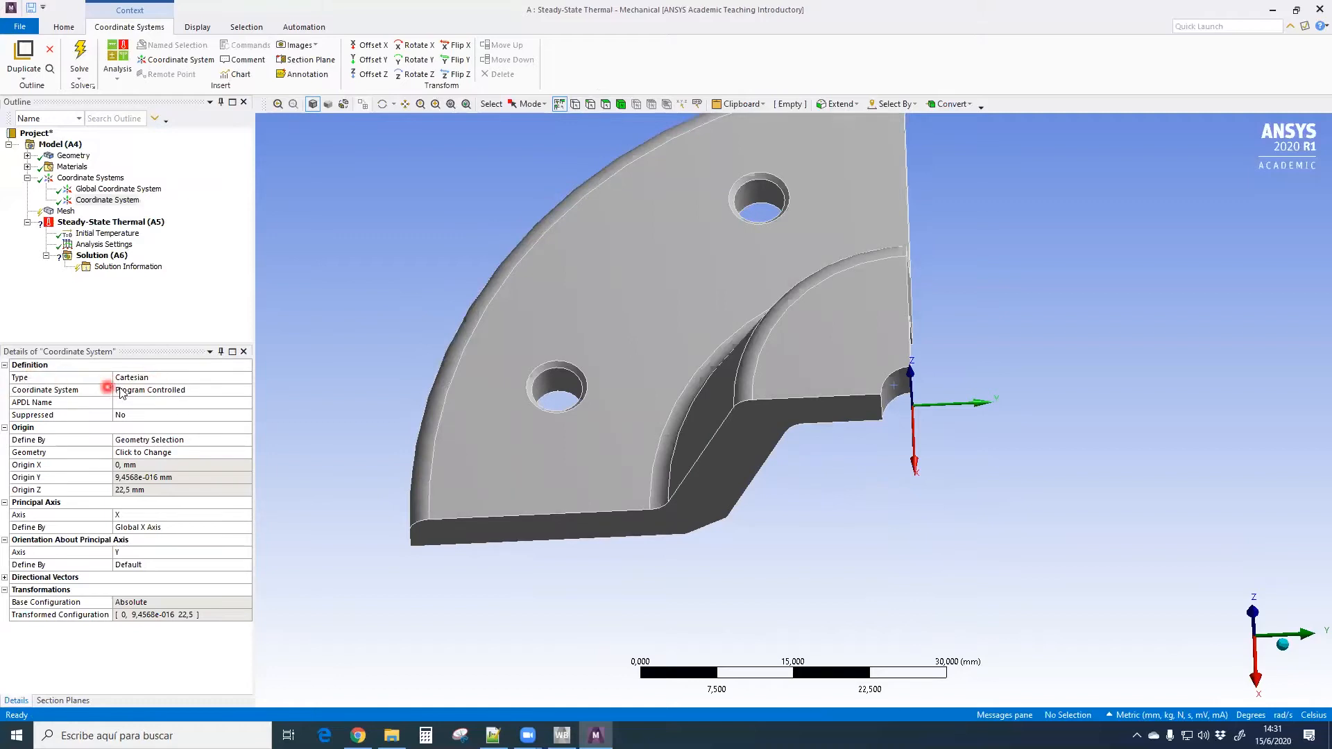
Change the new coordinate system's type to Cylindrical
{"action": "left_click", "coordinate": [246, 378]}
{"action": "left_click", "coordinate": [246, 378]}
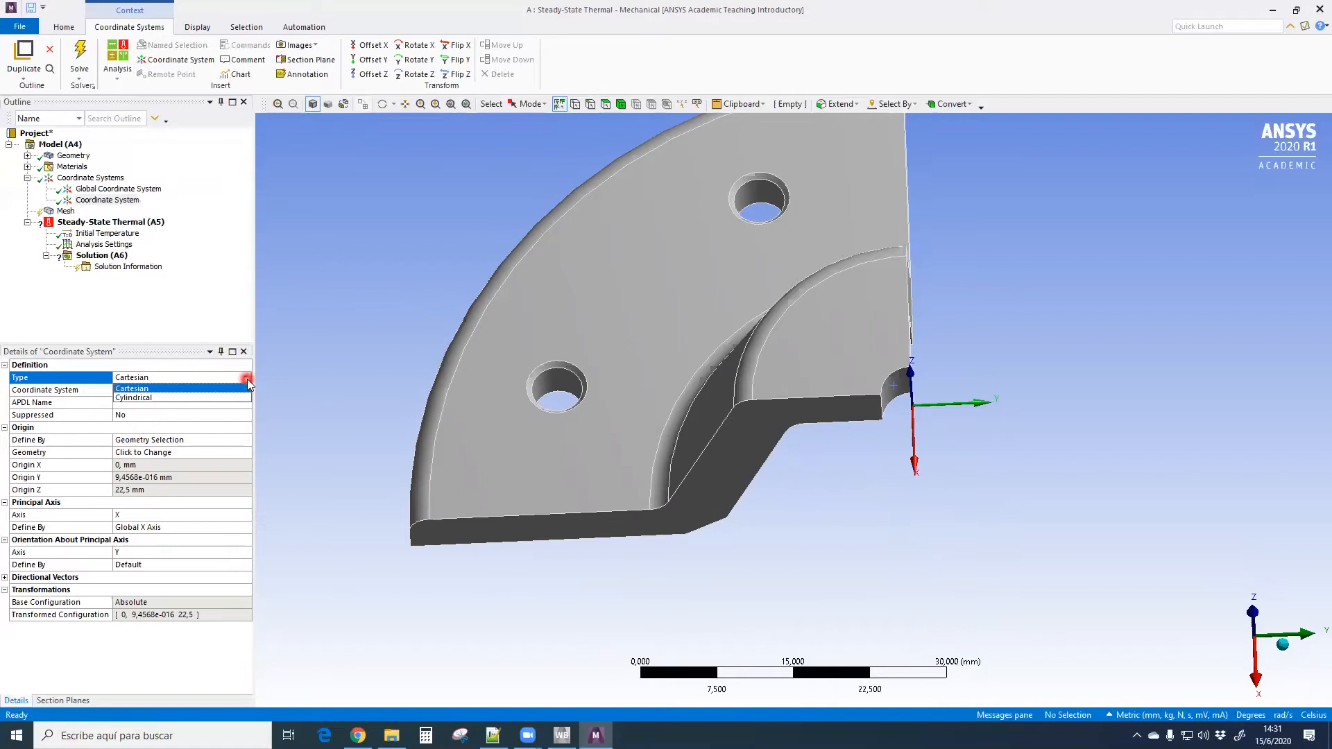
{"action": "left_click", "coordinate": [236, 397]}
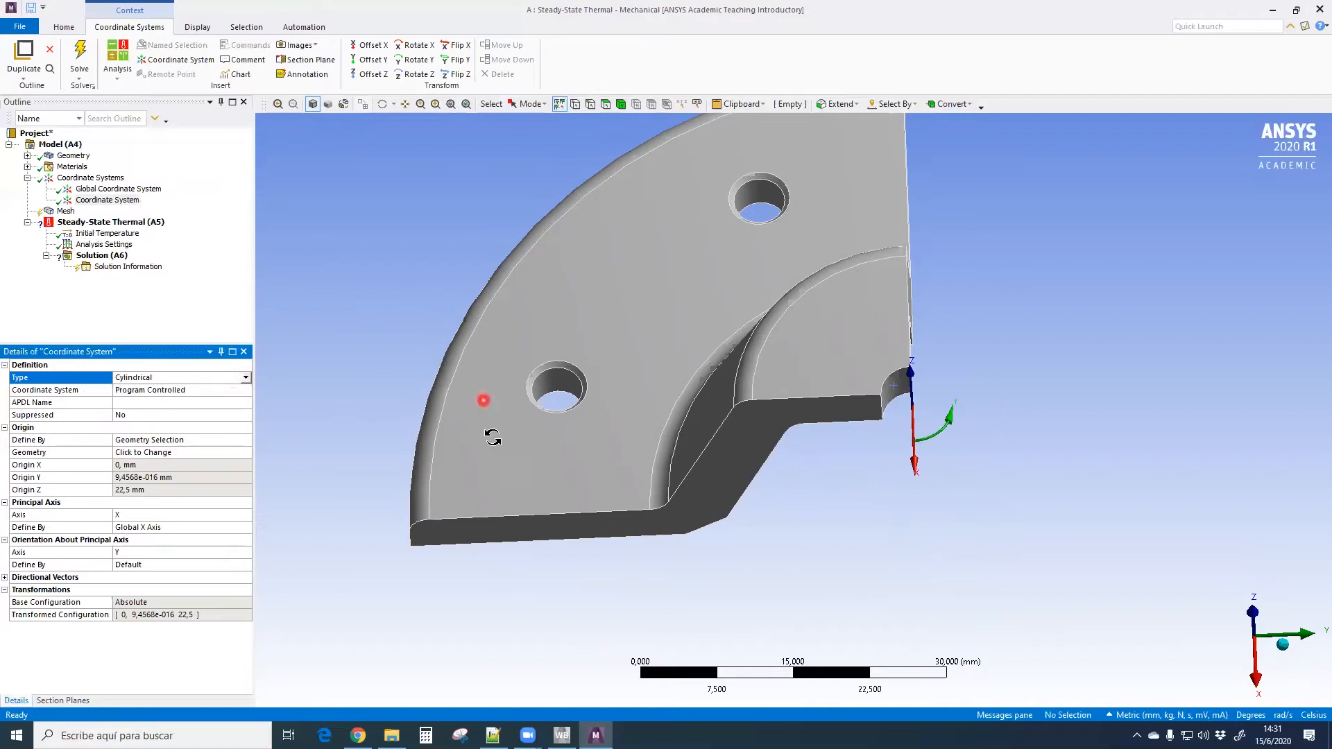
{"action": "middle_click_drag", "start_coordinate": [493, 437], "coordinate": [484, 456]}
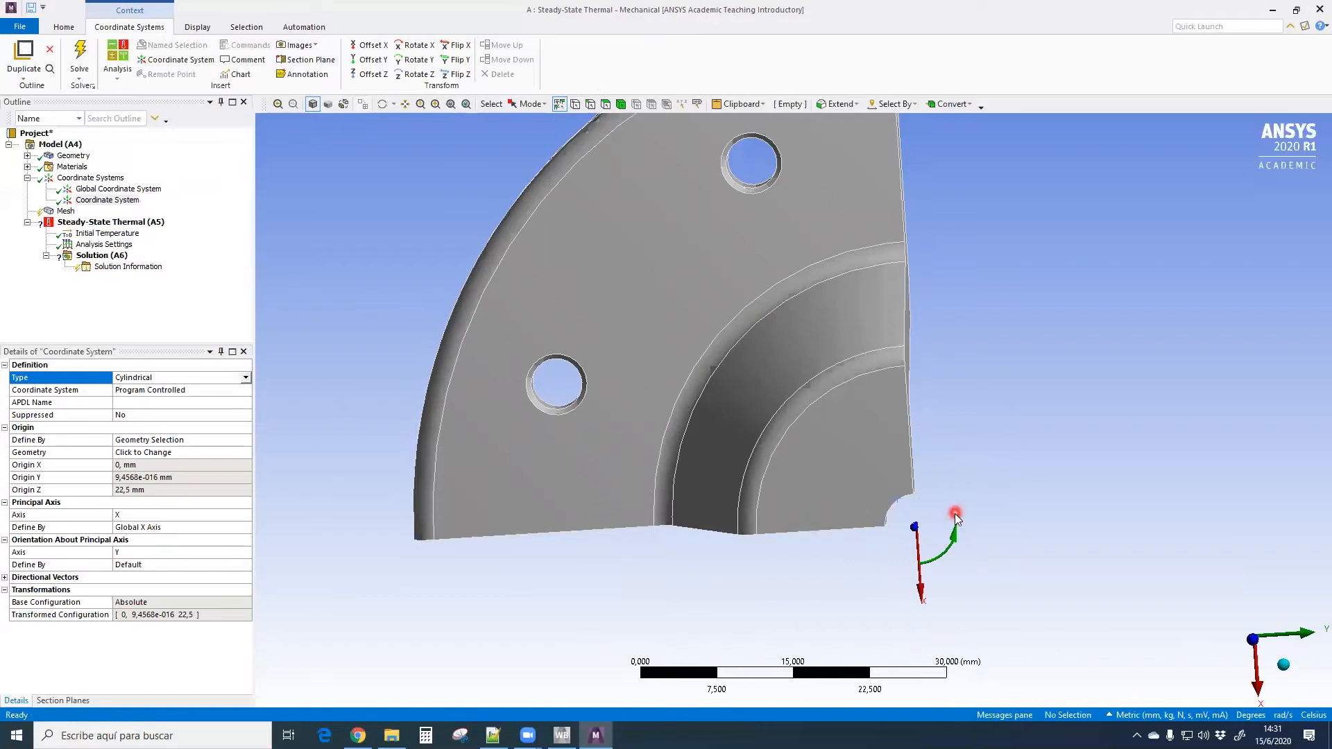
Rename the new coordinate system as SC CILINDRICO
{"action": "left_click", "coordinate": [125, 200]}
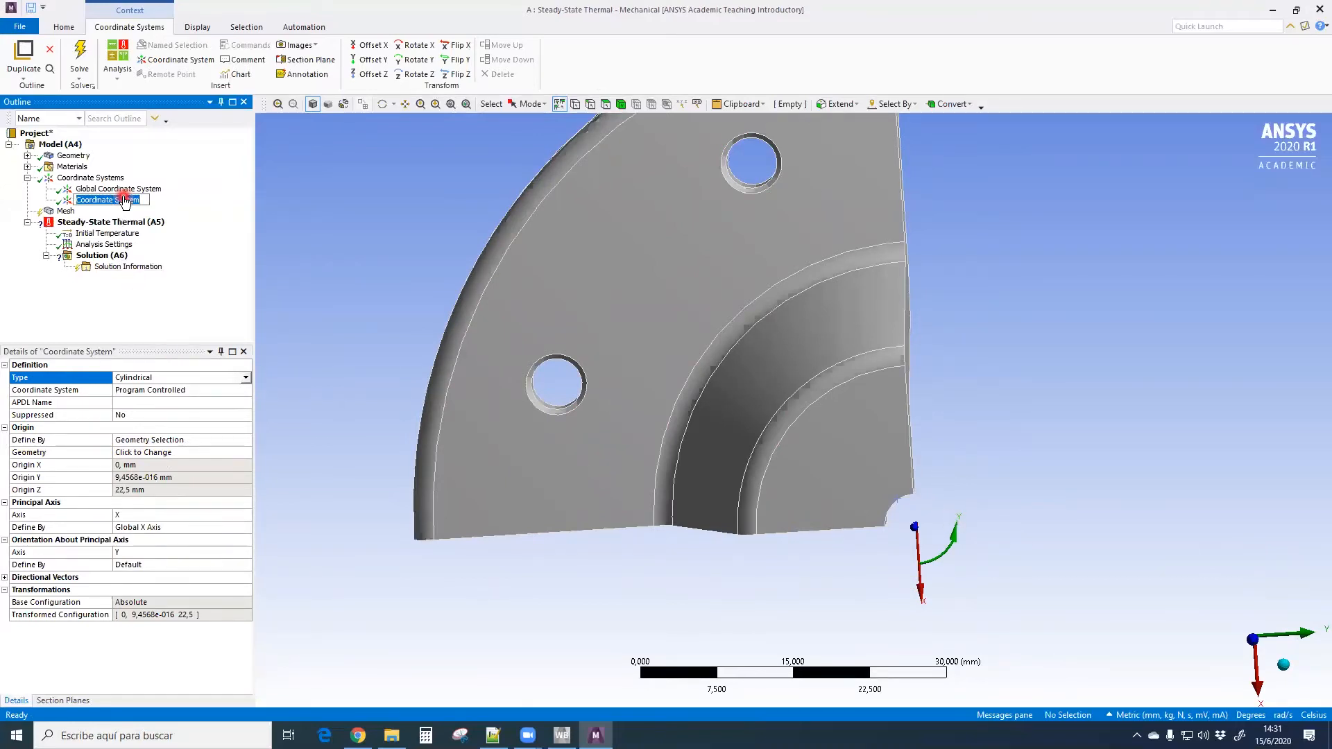
{"action": "type", "text": "SC CILINDRICO"}
{"action": "key", "text": "Return"}
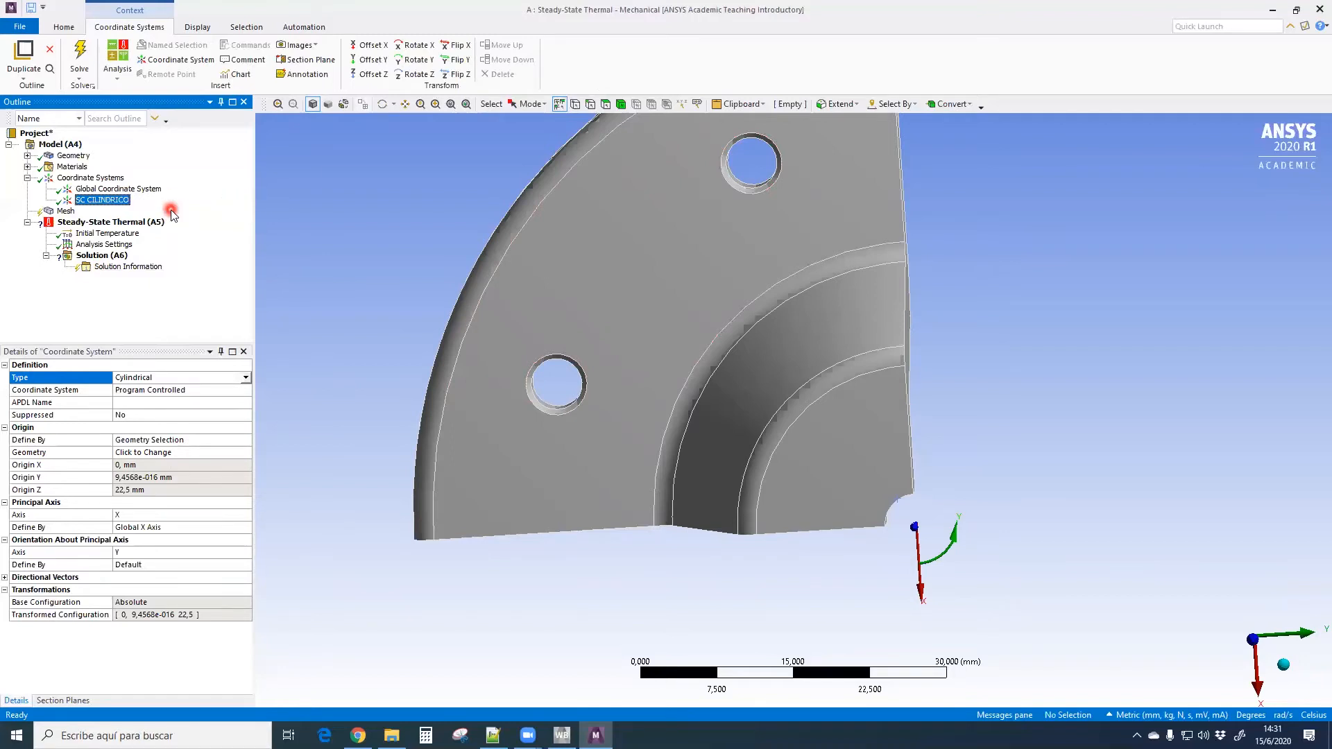
{"action": "mouse_move", "coordinate": [738, 439]}
{"action": "middle_mouse_down"}
{"action": "mouse_move", "coordinate": [722, 378]}
{"action": "mouse_move", "coordinate": [772, 371]}
{"action": "middle_mouse_up"}
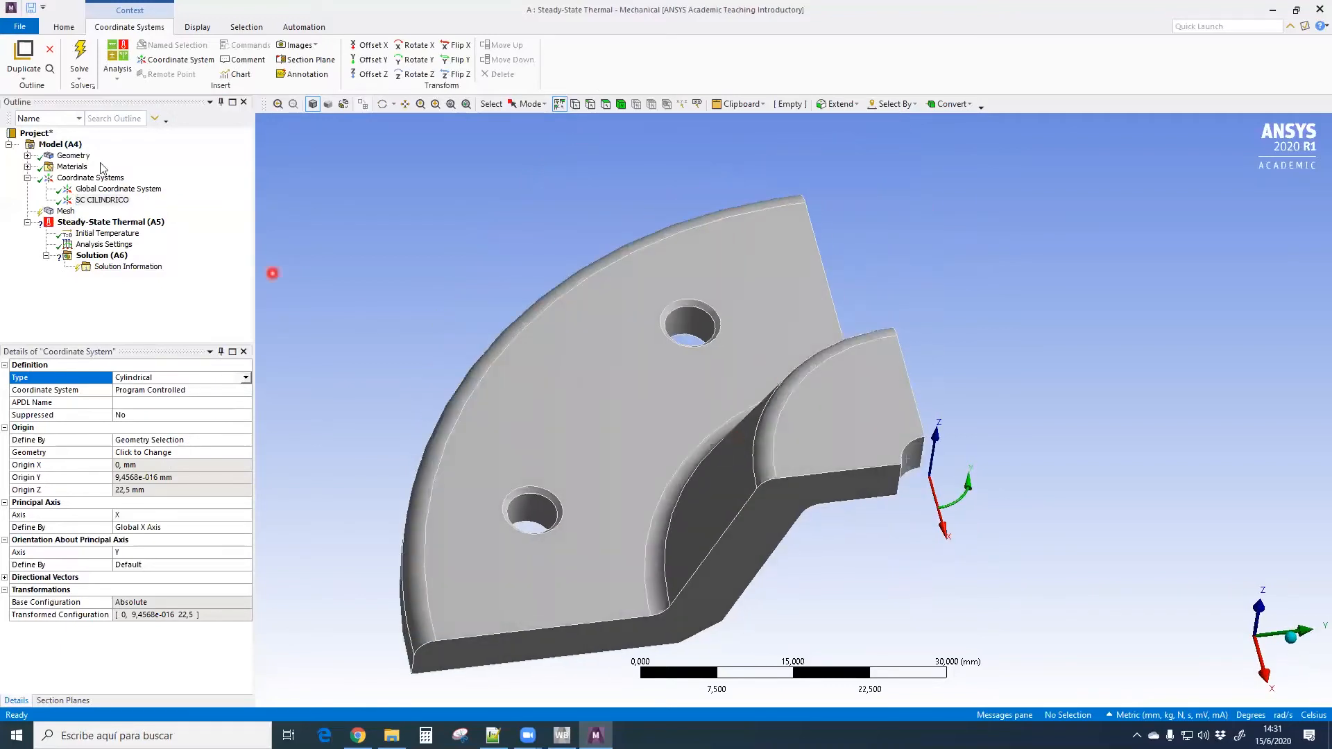
Add a Symmetry object to the model and insert a Cyclic Region in it
{"action": "left_click", "coordinate": [72, 145]}
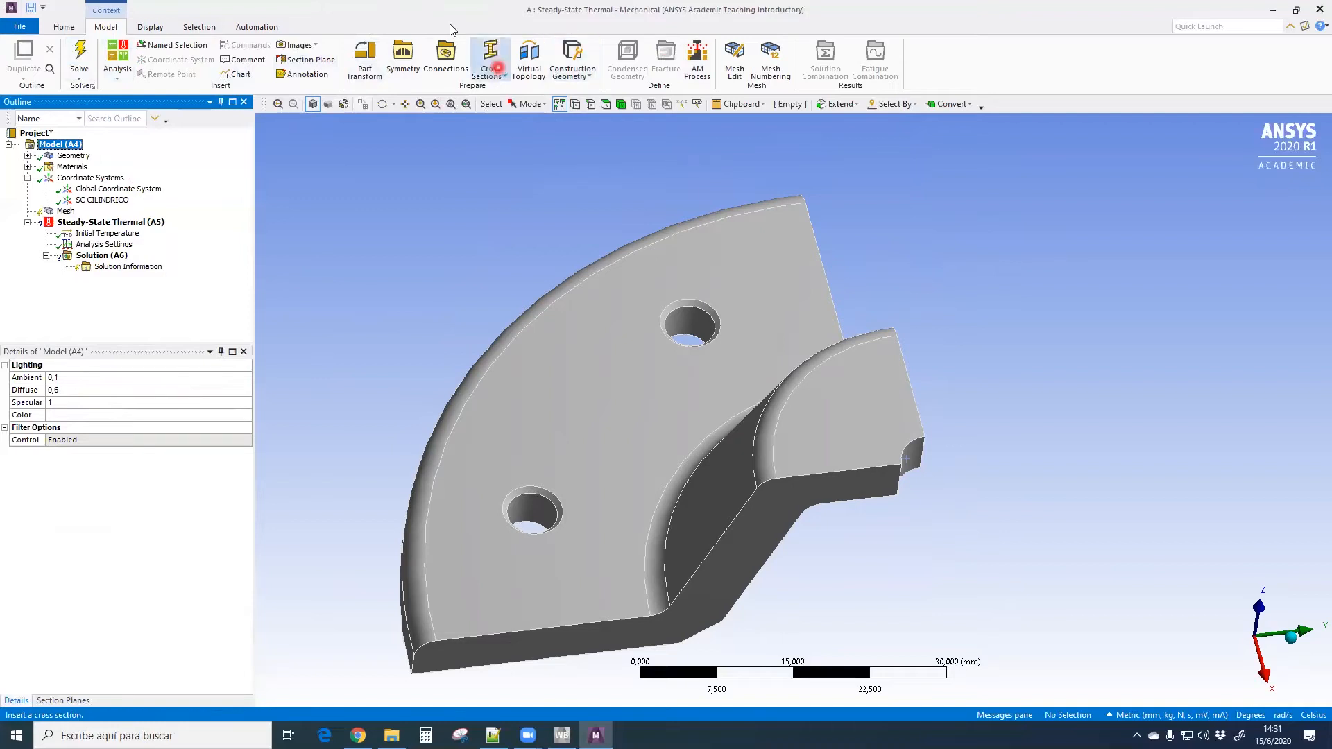
{"action": "left_click", "coordinate": [404, 63]}
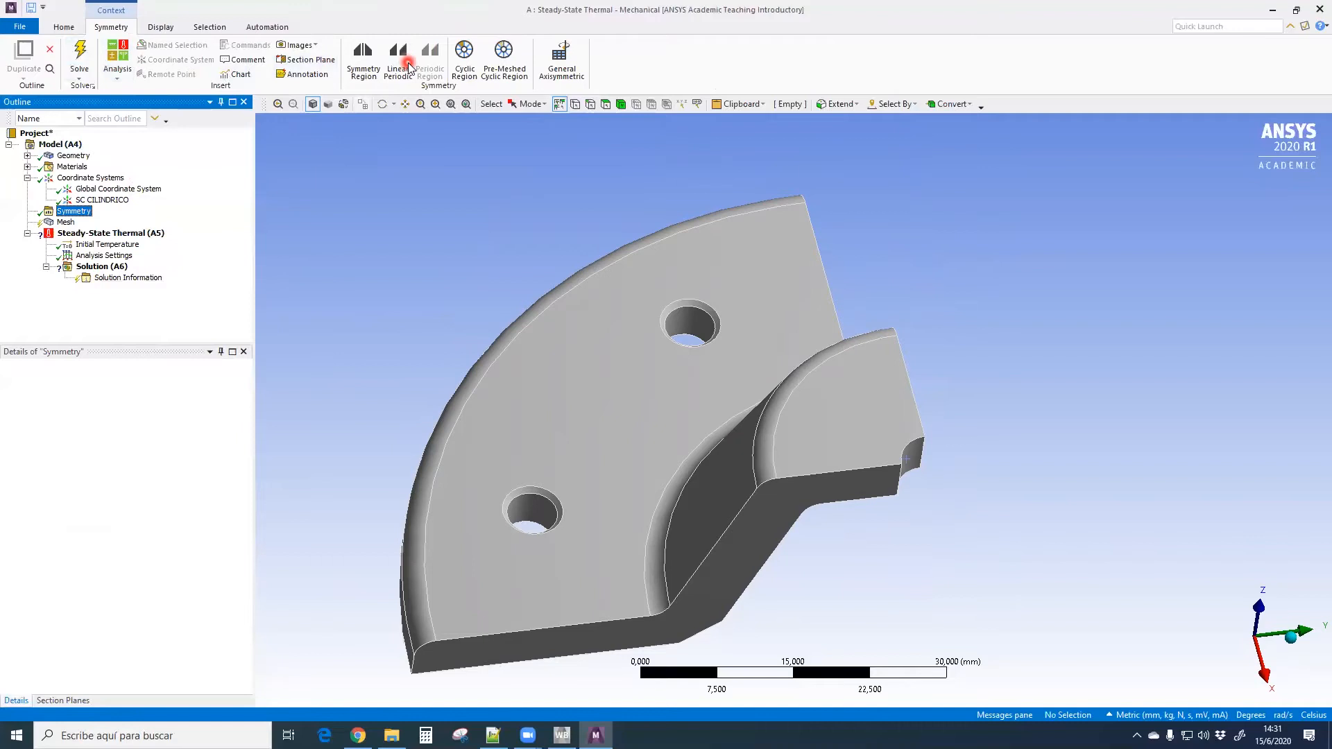
{"action": "left_click", "coordinate": [470, 64]}
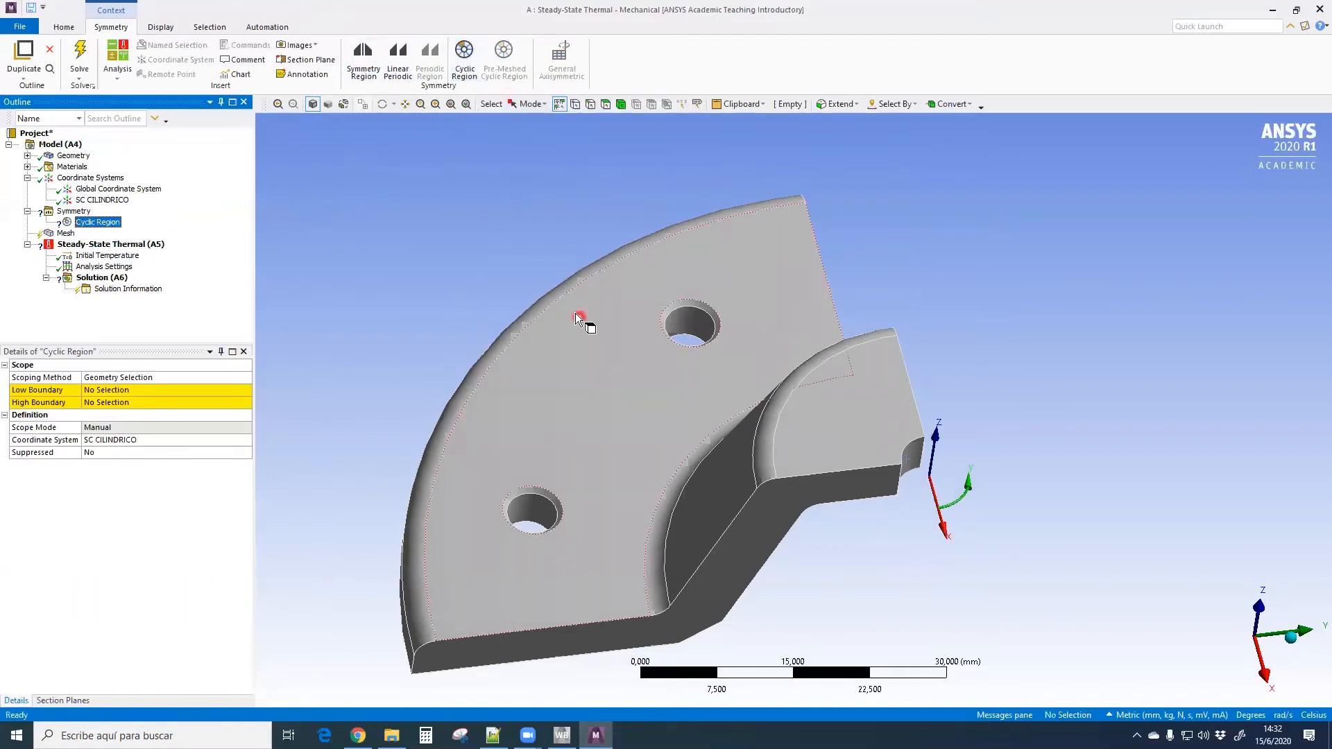
Assign the stepped radial cut face running along the Y axis as the cyclic region's low boundary
{"action": "scroll", "coordinate": [576, 314], "scroll_direction": "up", "scroll_amount": 2}
{"action": "scroll", "coordinate": [575, 314], "scroll_direction": "down", "scroll_amount": 3}
{"action": "middle_click_drag", "start_coordinate": [585, 324], "coordinate": [586, 267], "text": "ctrl"}
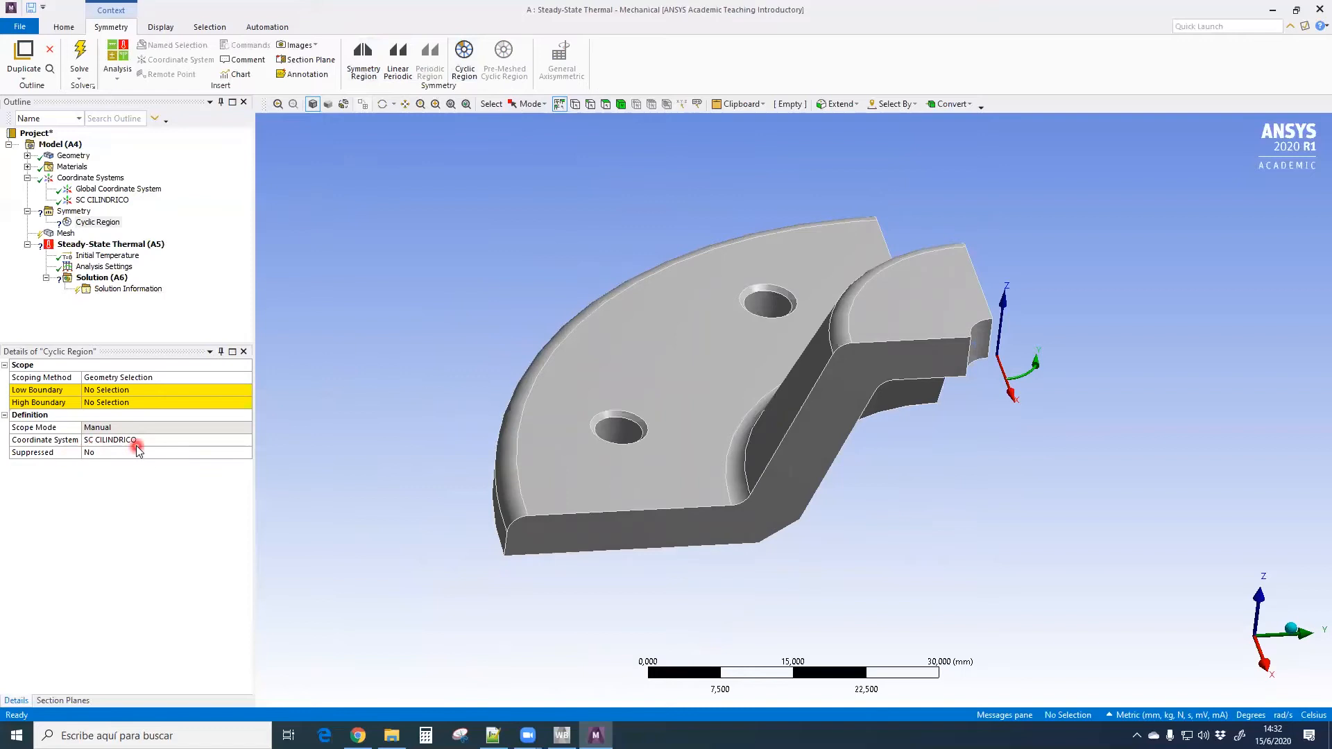
{"action": "middle_click_drag", "start_coordinate": [970, 412], "coordinate": [919, 426]}
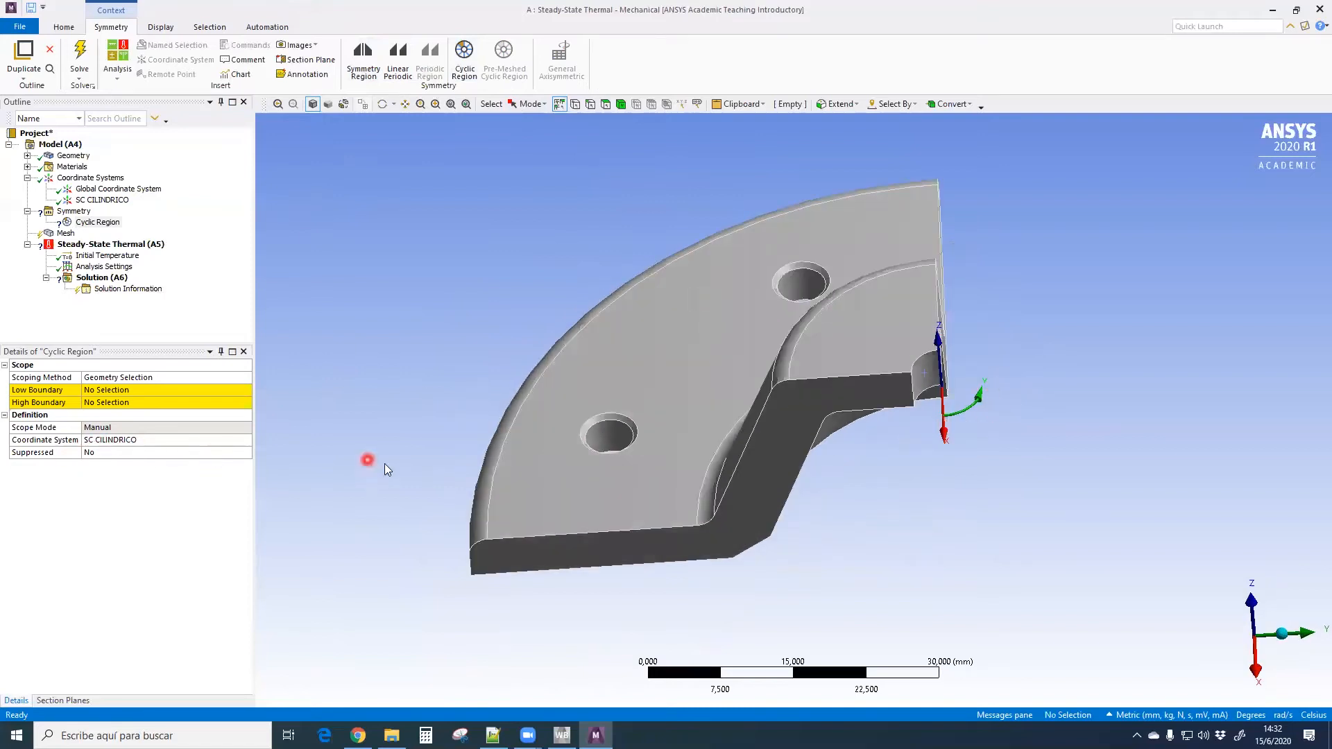
{"action": "left_click", "coordinate": [117, 391]}
{"action": "middle_click_drag", "start_coordinate": [434, 441], "coordinate": [779, 273]}
{"action": "left_click", "coordinate": [856, 406]}
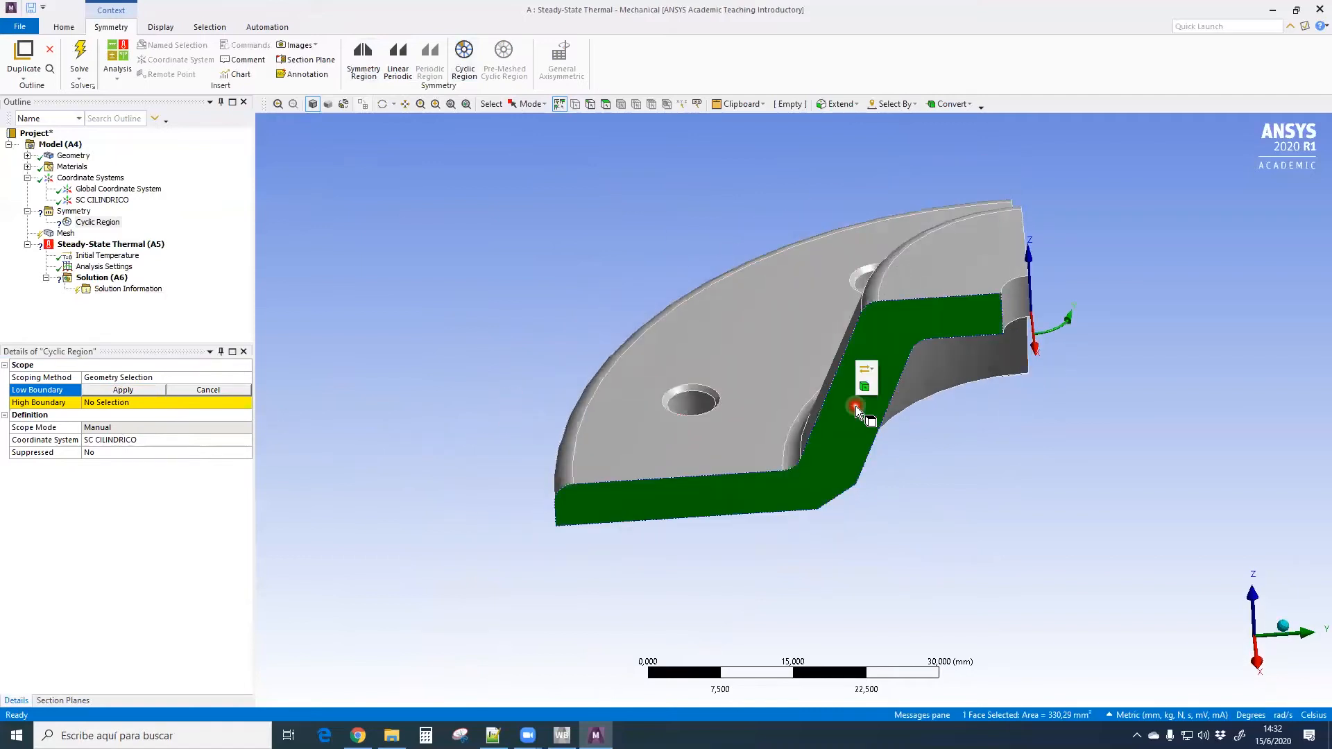
{"action": "left_click", "coordinate": [868, 369]}
{"action": "left_click", "coordinate": [916, 368]}
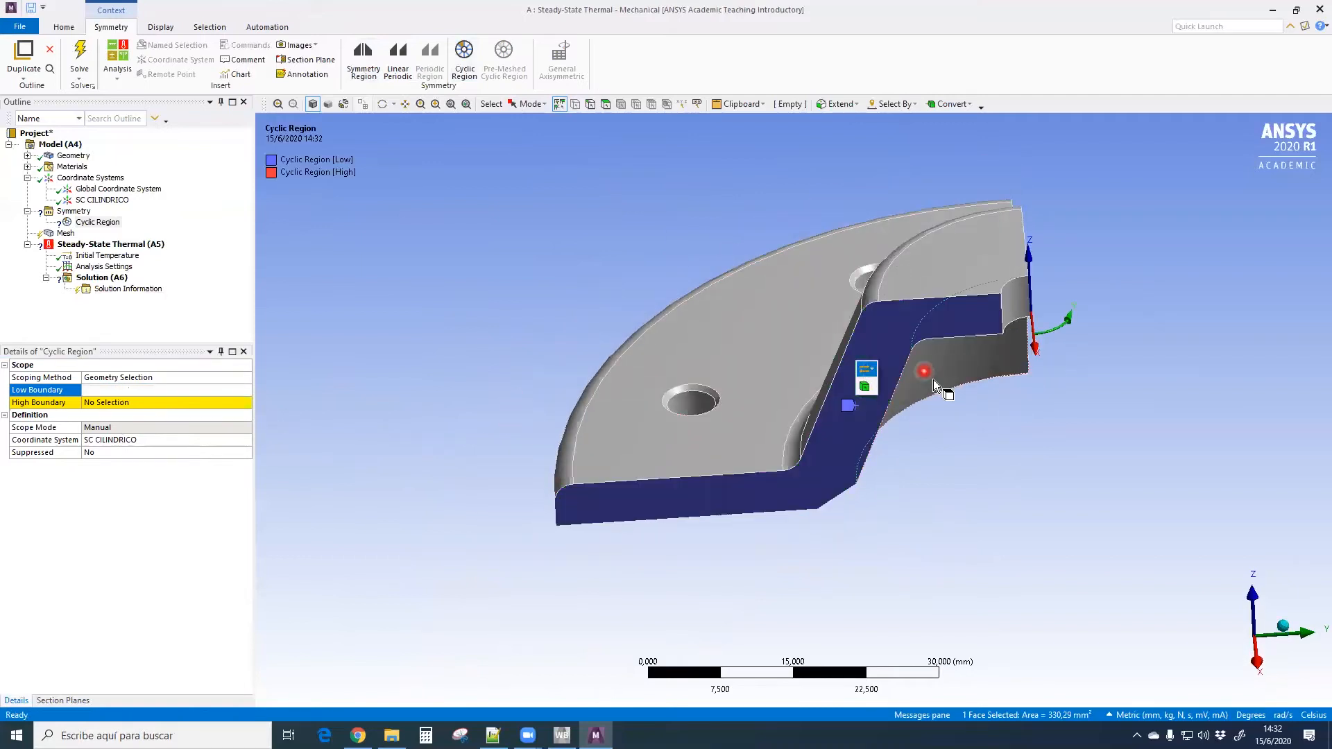
Assign the other radial cut face, running along the X axis, as the cyclic region's high boundary
{"action": "middle_click_drag", "start_coordinate": [846, 442], "coordinate": [896, 363]}
{"action": "left_click", "coordinate": [908, 351]}
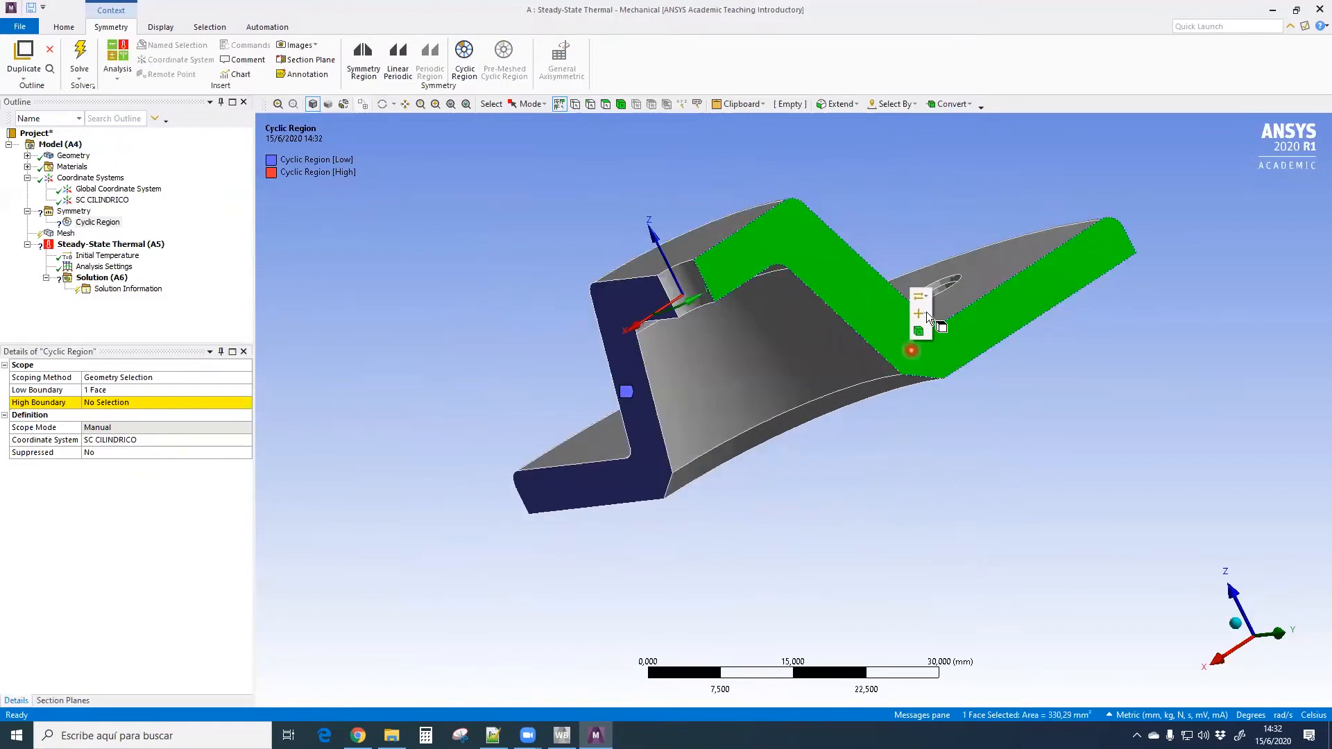
{"action": "left_click", "coordinate": [921, 298]}
{"action": "left_click", "coordinate": [978, 313]}
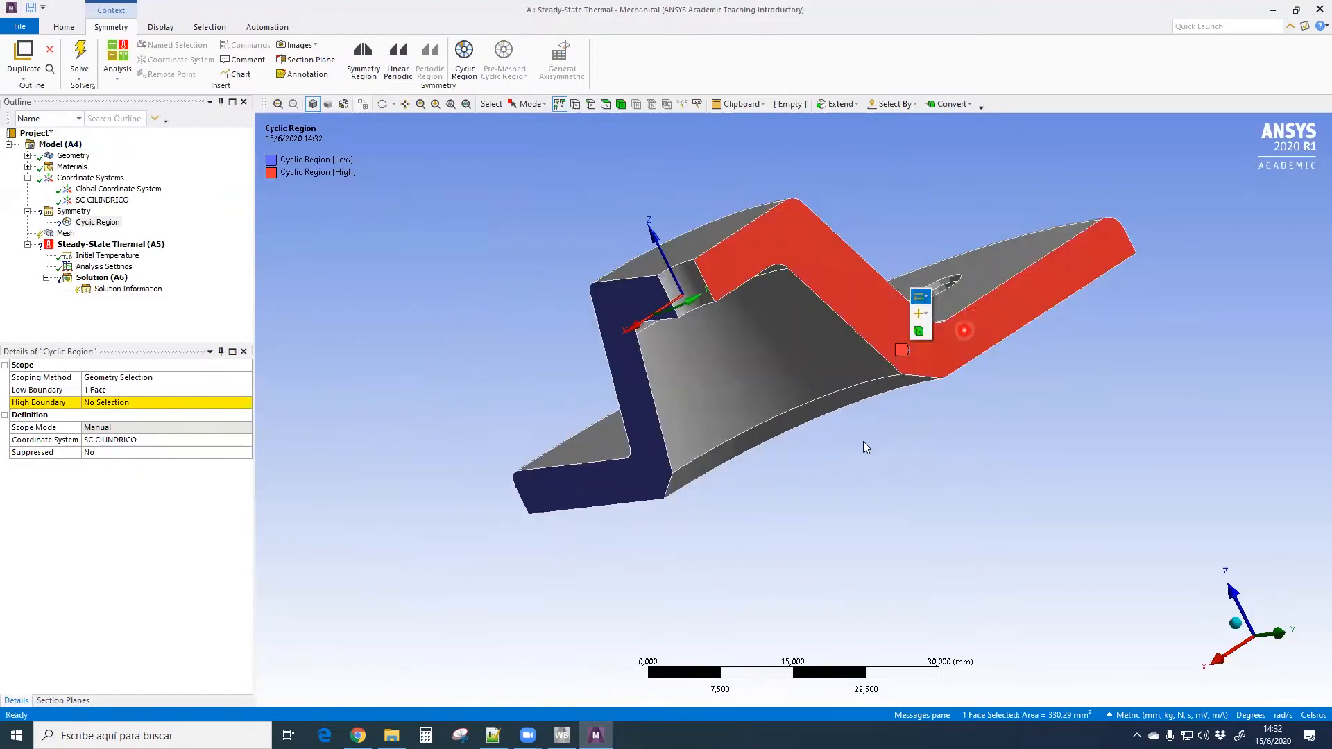
{"action": "middle_click_drag", "start_coordinate": [479, 340], "coordinate": [830, 243]}
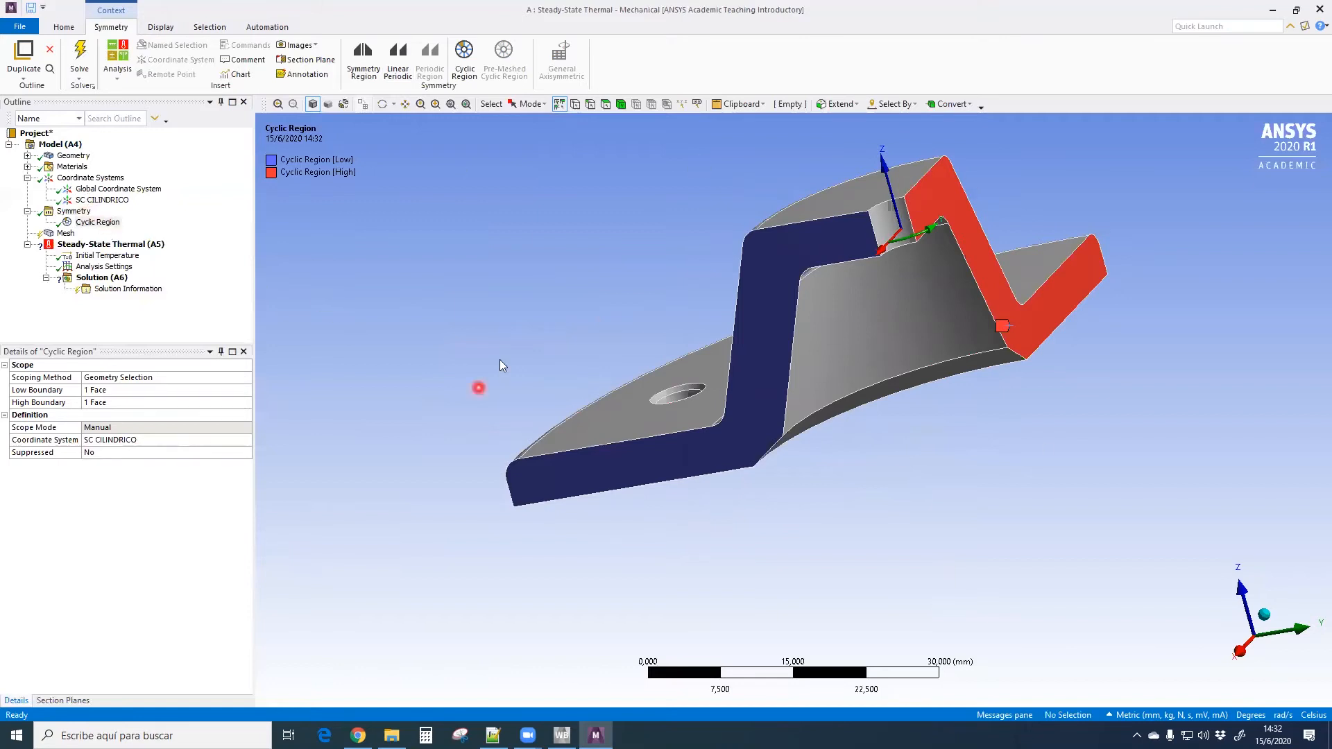
{"action": "scroll", "coordinate": [500, 365], "scroll_direction": "down", "scroll_amount": 2}
{"action": "middle_click_drag", "start_coordinate": [687, 380], "coordinate": [809, 390]}
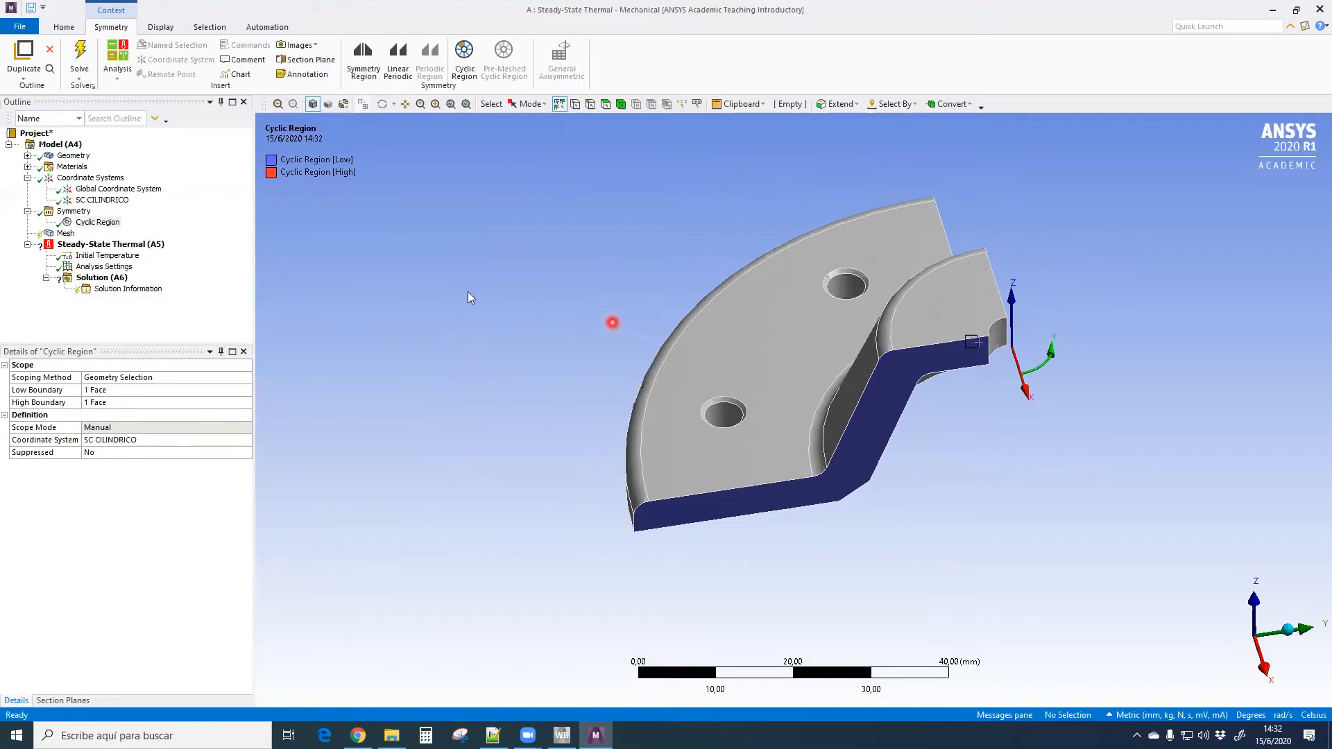
Collapse the Coordinate Systems and Symmetry branches of the model outline
{"action": "left_click", "coordinate": [28, 177]}
{"action": "left_click", "coordinate": [28, 189]}
{"action": "mouse_move", "coordinate": [486, 294]}
{"action": "left_mouse_down"}
{"action": "mouse_move", "coordinate": [499, 258]}
{"action": "mouse_move", "coordinate": [446, 283]}
{"action": "mouse_move", "coordinate": [479, 288]}
{"action": "mouse_move", "coordinate": [464, 292]}
{"action": "left_mouse_up"}
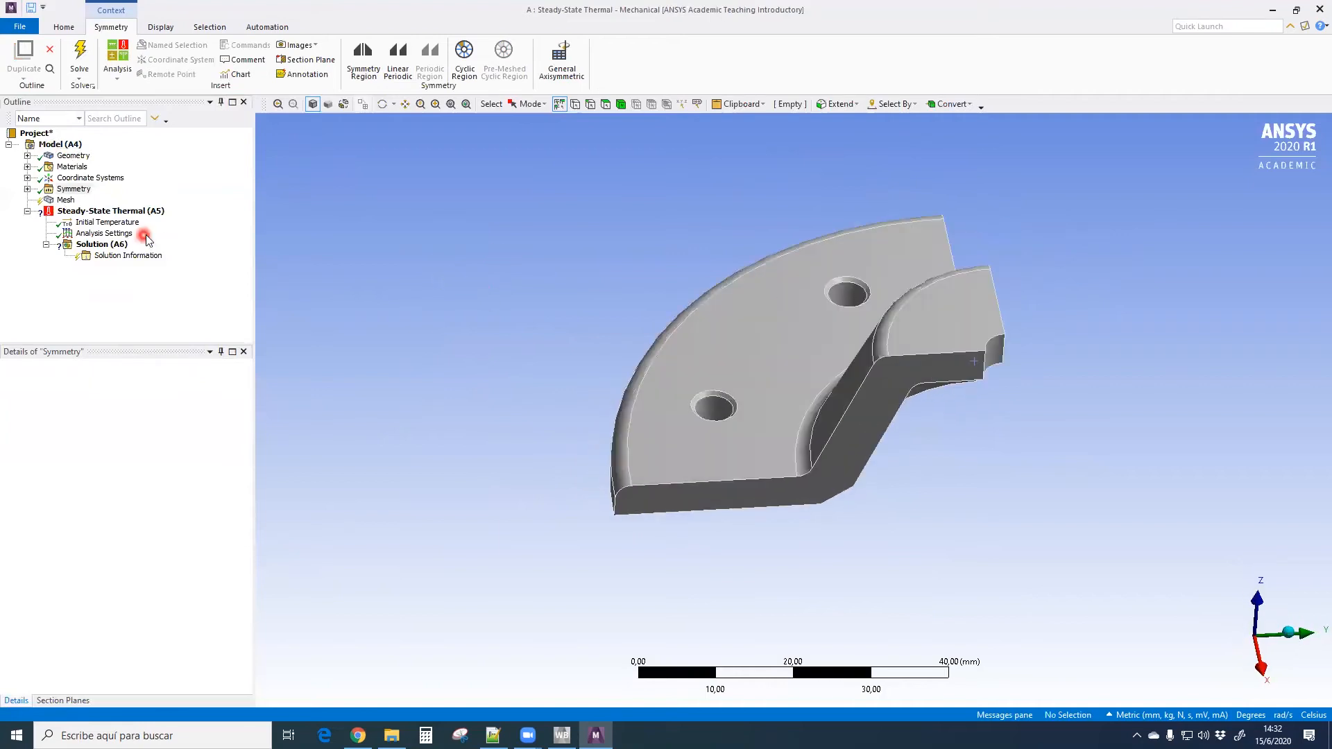
Set the global mesh element size to 2 mm
{"action": "left_click", "coordinate": [65, 200]}
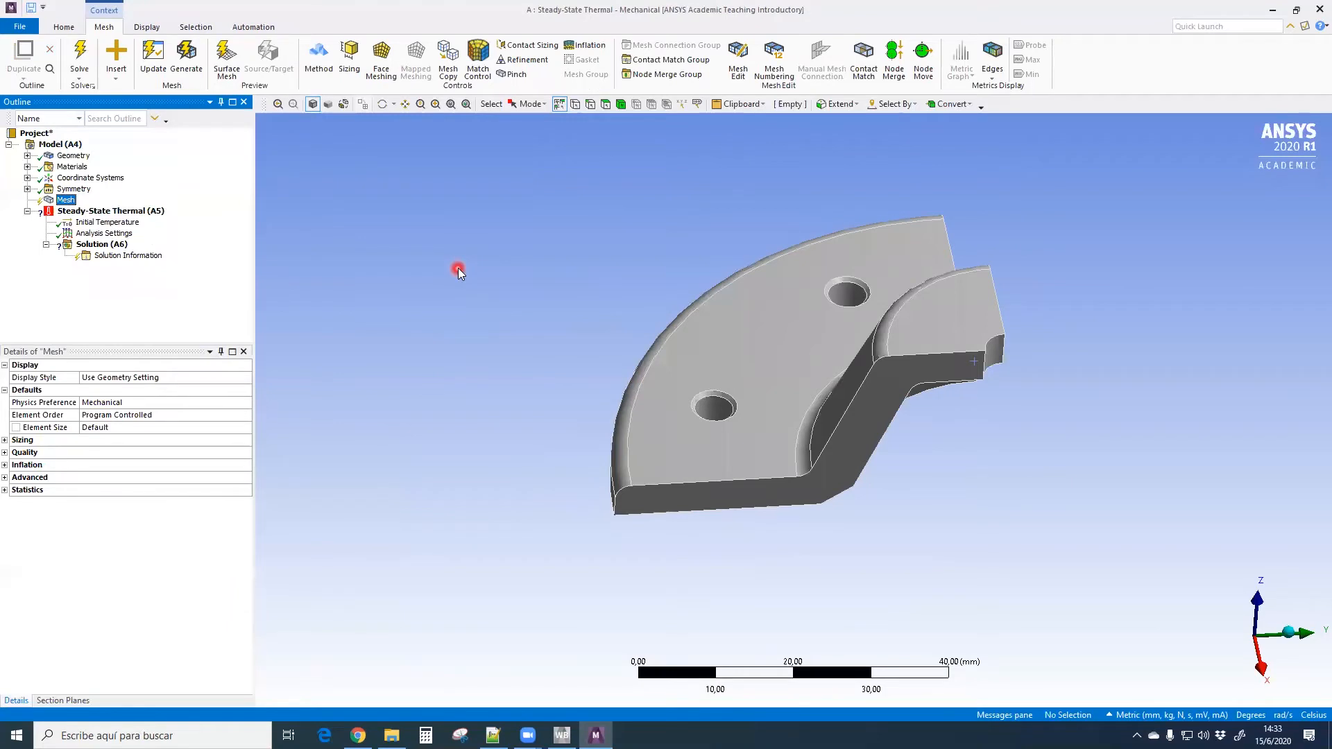
{"action": "left_click", "coordinate": [140, 429]}
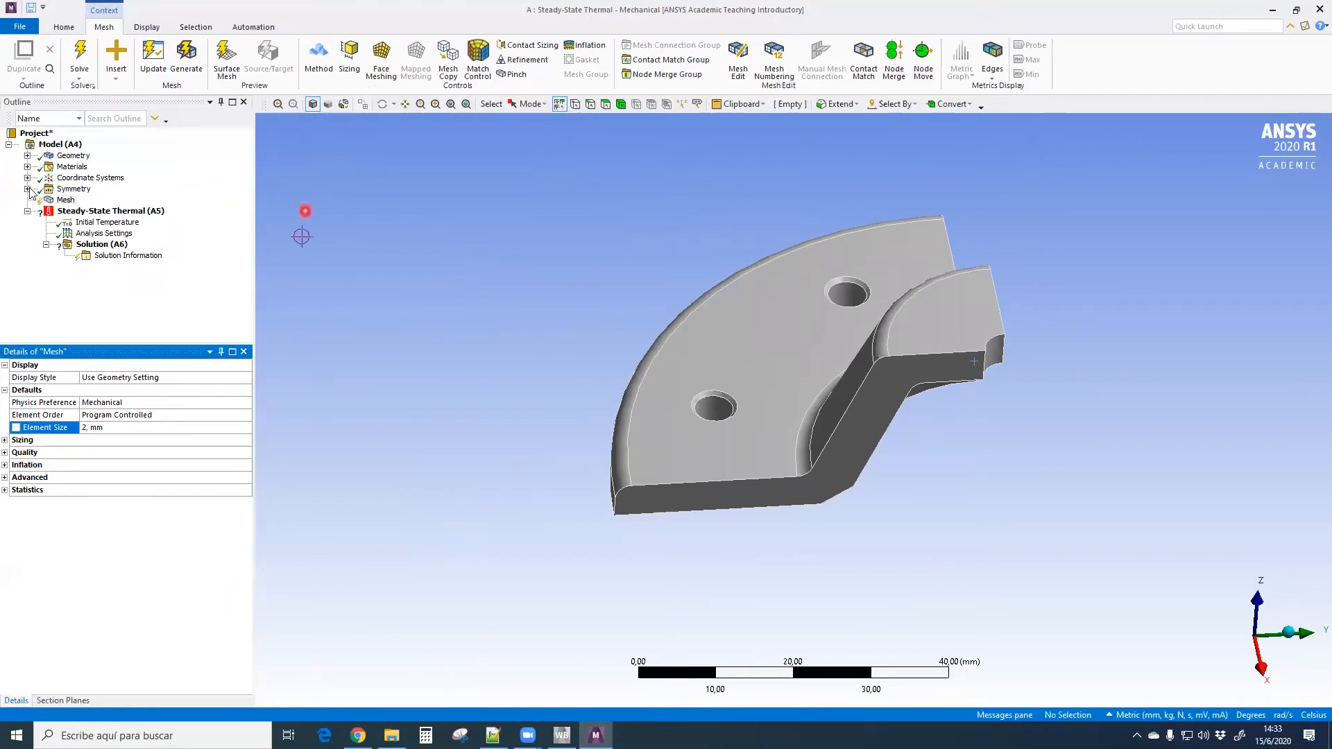
{"action": "left_click", "coordinate": [72, 201]}
{"action": "mouse_move", "coordinate": [505, 301]}
{"action": "middle_mouse_down"}
{"action": "mouse_move", "coordinate": [535, 335]}
{"action": "mouse_move", "coordinate": [539, 312]}
{"action": "middle_mouse_up"}
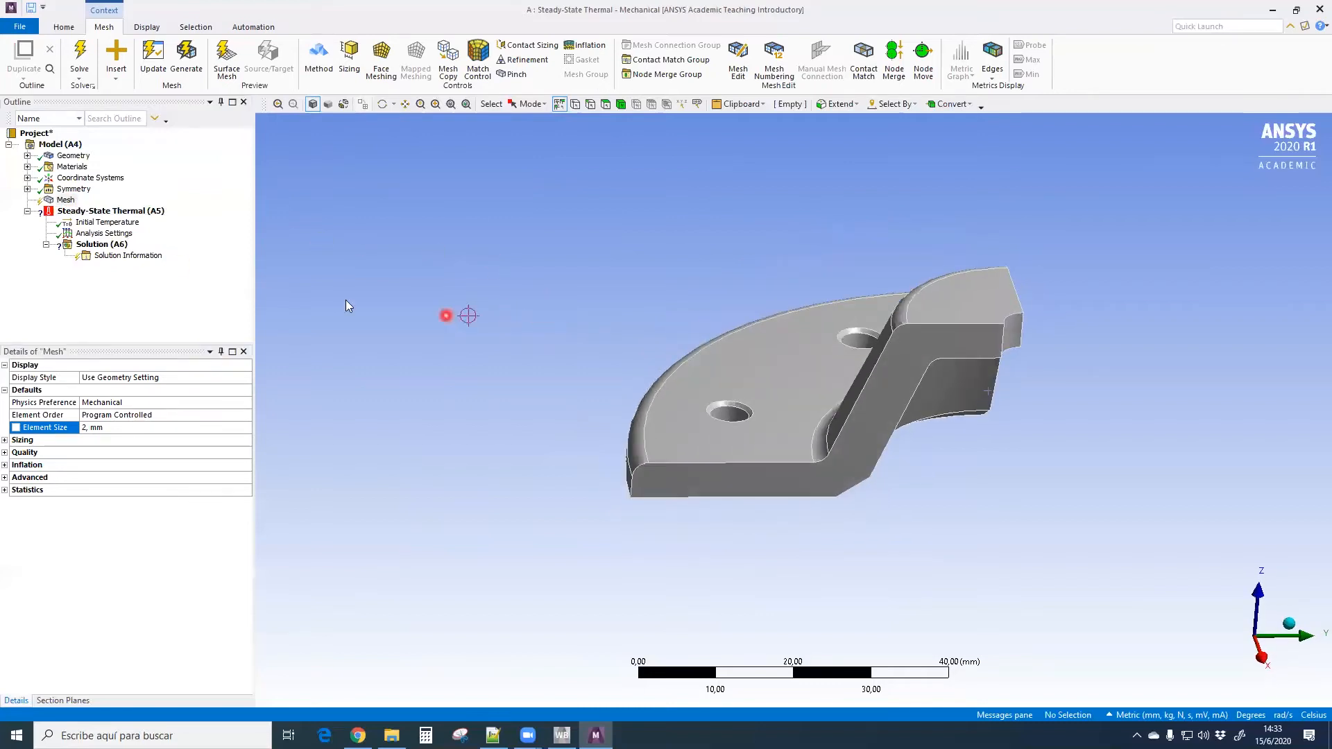
Add a Face Meshing control to the mesh and scope it to the cylindrical inner faces of the two bolt holes
{"action": "left_click", "coordinate": [69, 201]}
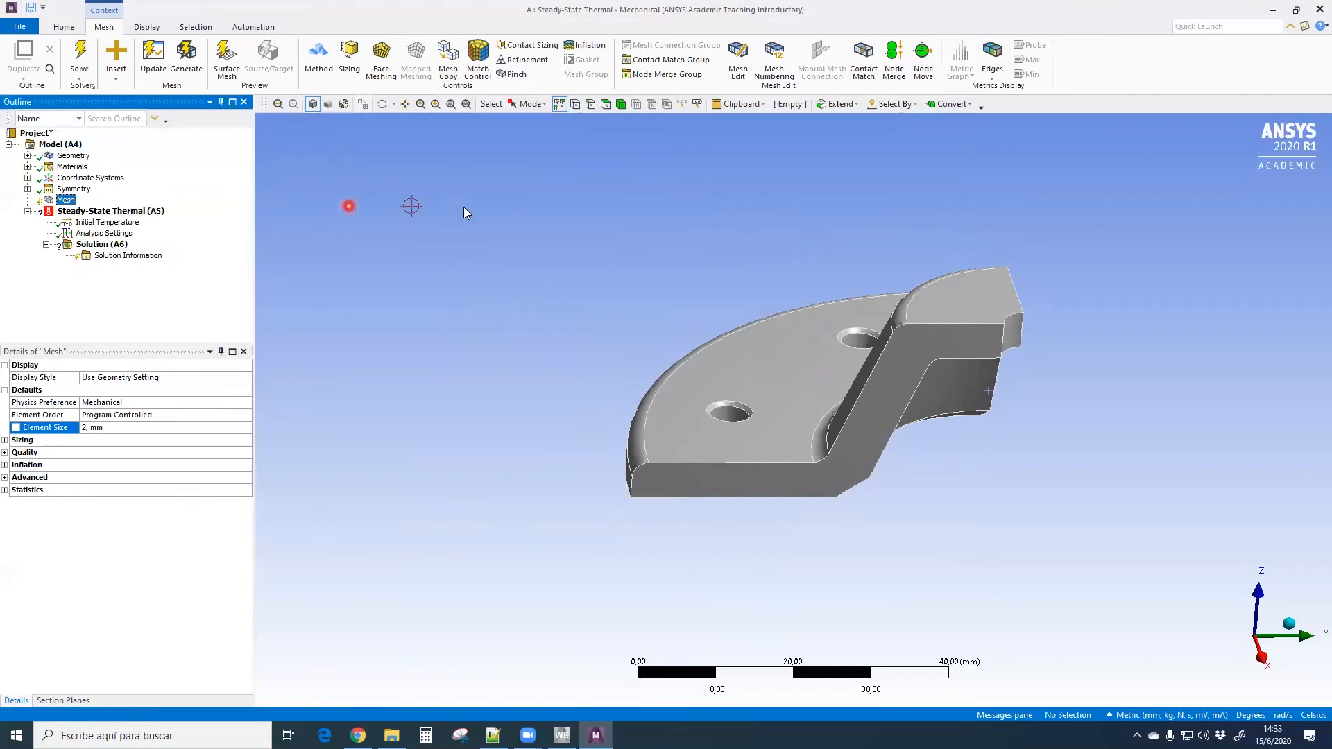
{"action": "left_click", "coordinate": [391, 64]}
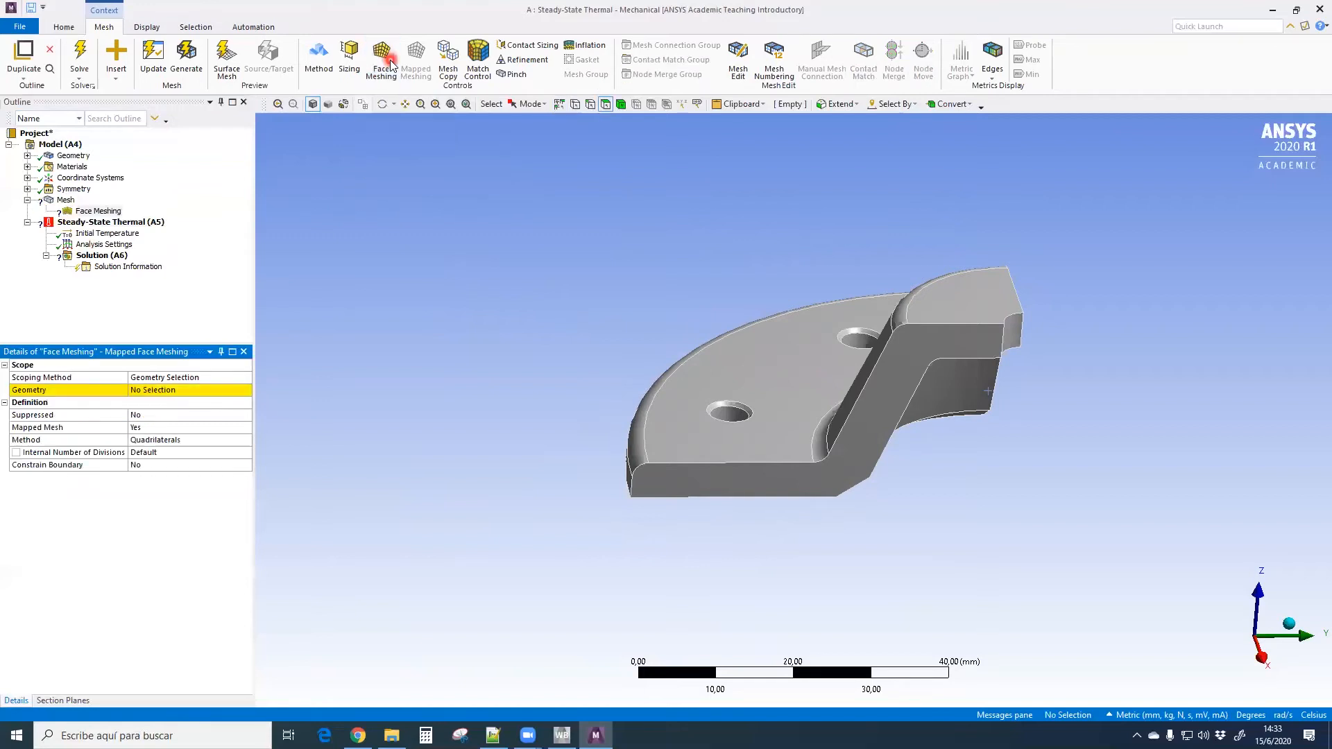
{"action": "middle_click_drag", "start_coordinate": [506, 350], "coordinate": [530, 380]}
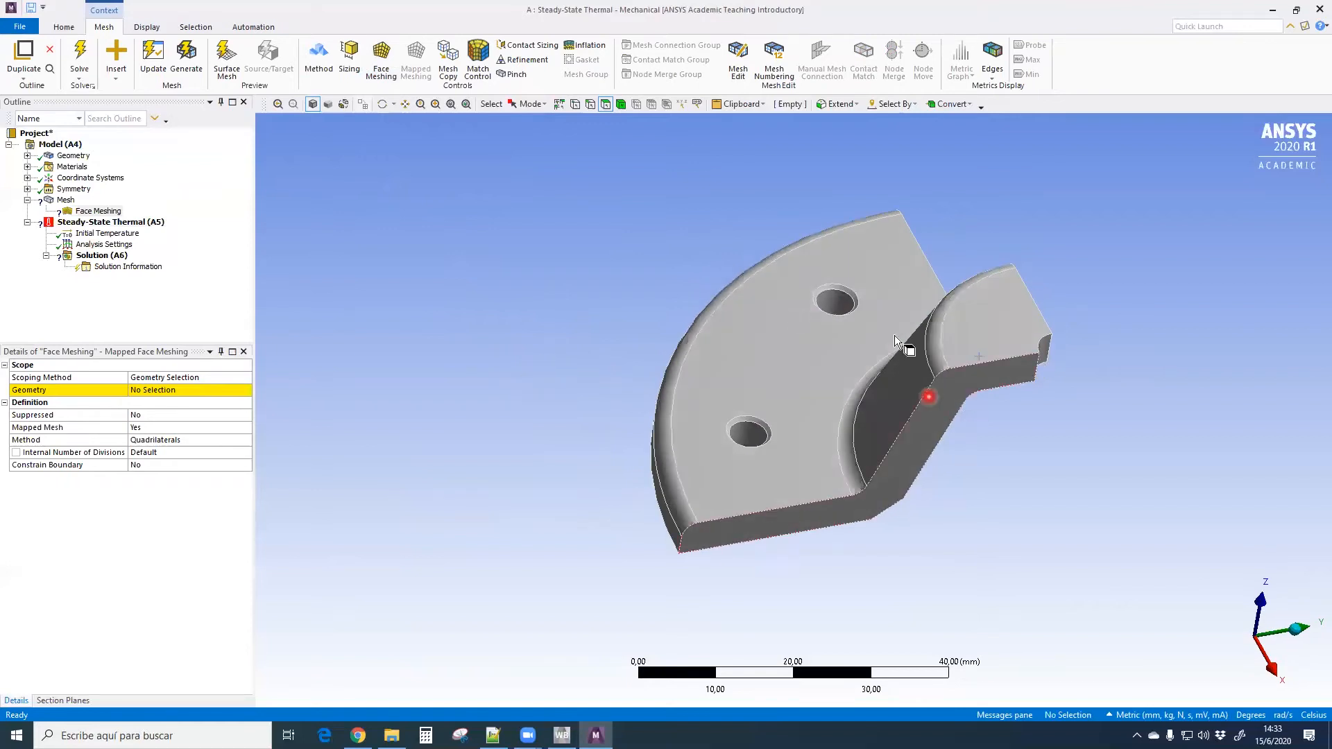
{"action": "left_click", "coordinate": [836, 302]}
{"action": "left_click", "coordinate": [747, 433], "text": "ctrl"}
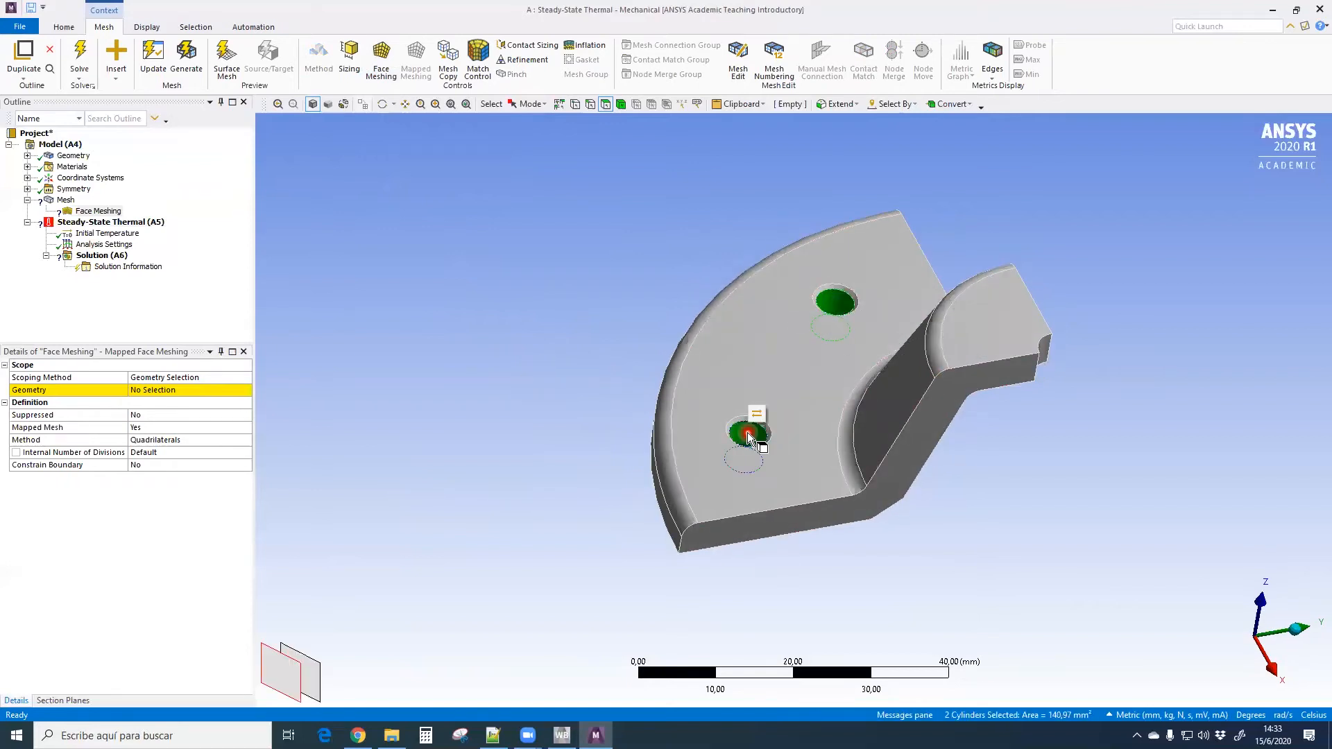
{"action": "left_click", "coordinate": [756, 415]}
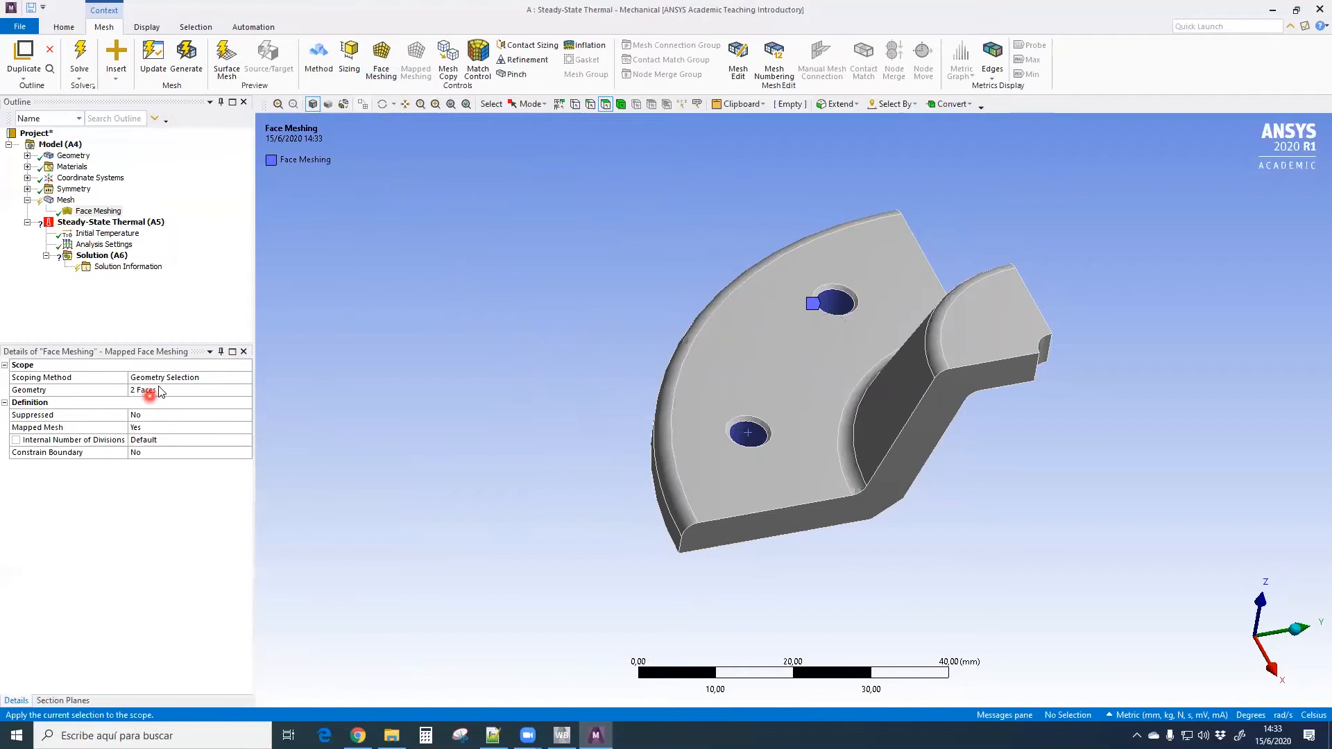
Add a second Face Meshing control scoped to the narrow rim faces at the upper ends of the two bolt holes
{"action": "left_click", "coordinate": [381, 61]}
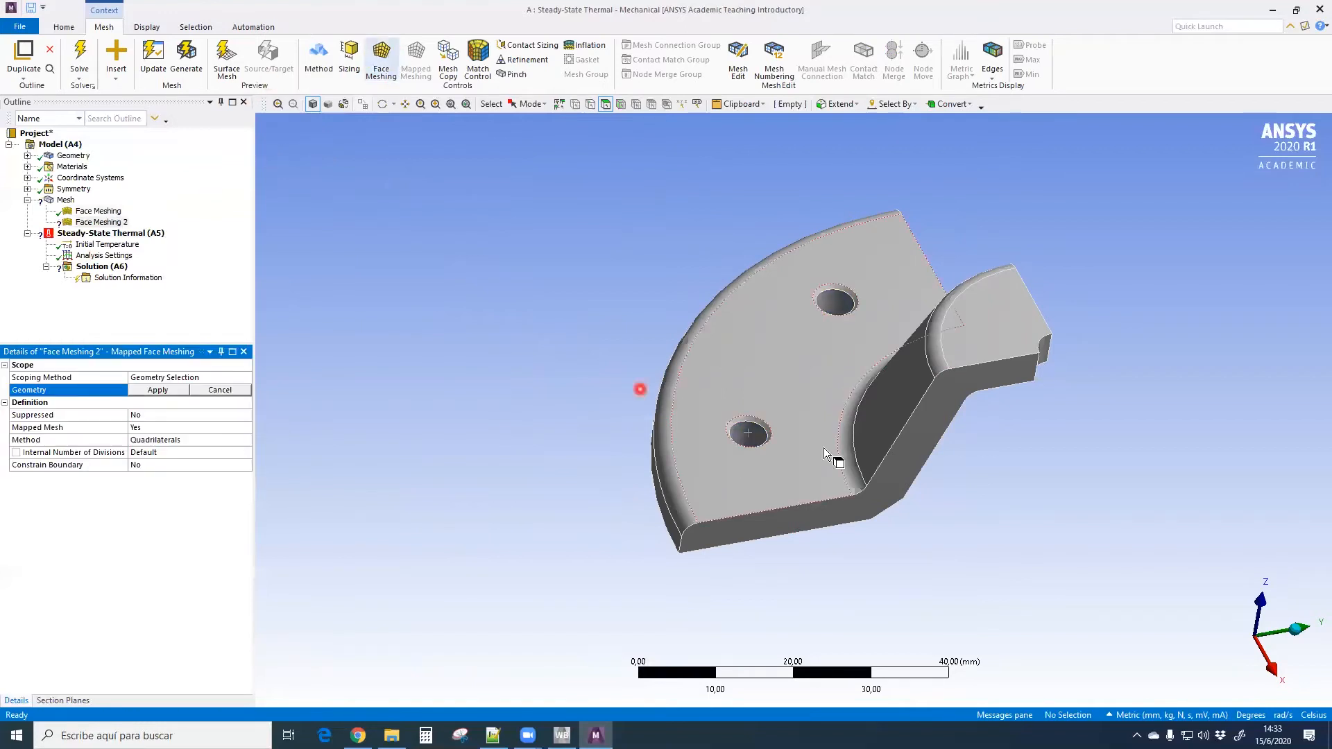
{"action": "scroll", "coordinate": [853, 257], "scroll_direction": "up", "scroll_amount": 3}
{"action": "left_click", "coordinate": [867, 216]}
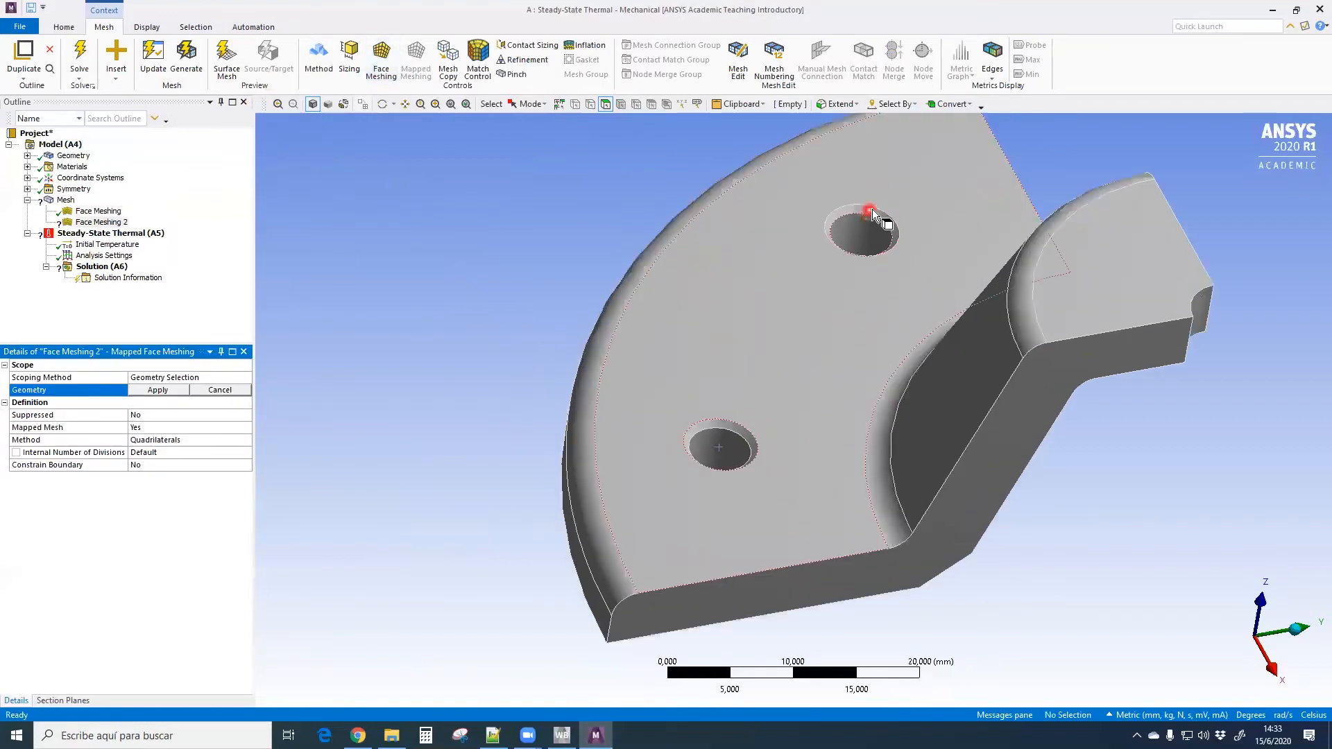
{"action": "left_click", "coordinate": [743, 427], "text": "ctrl"}
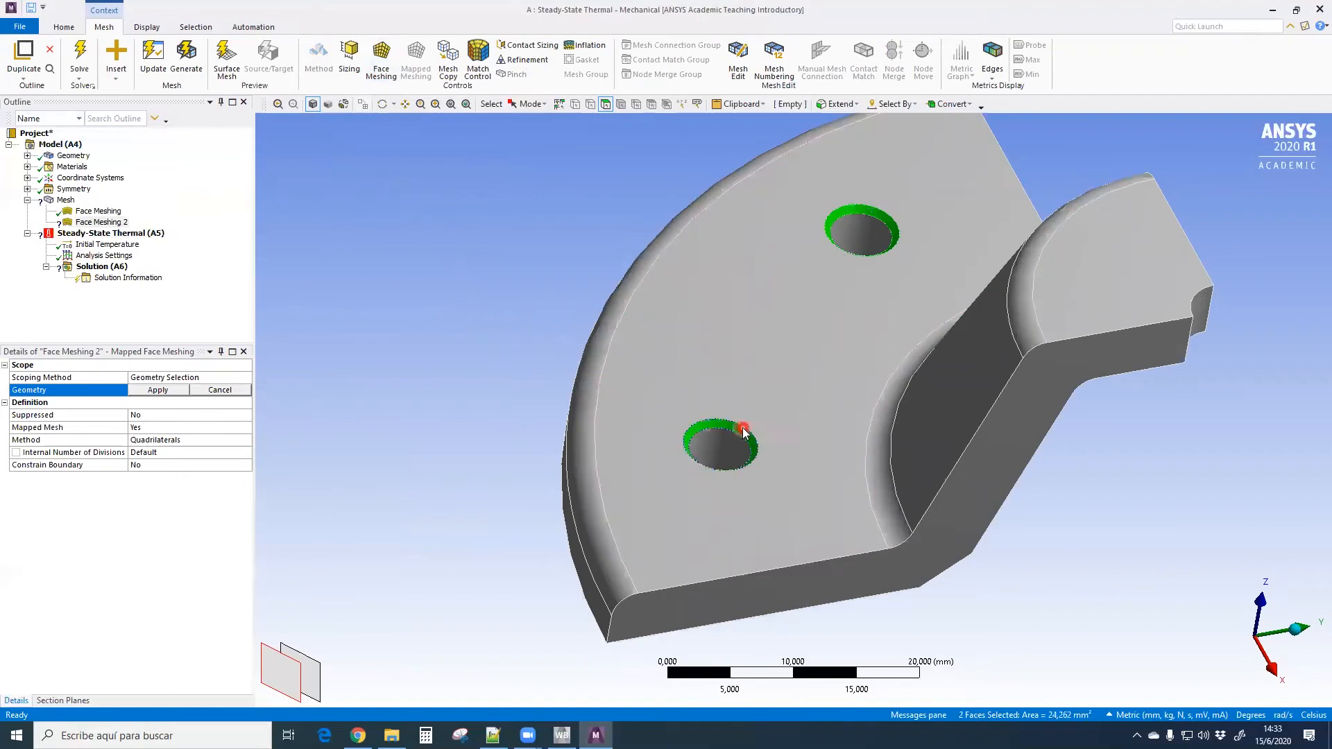
{"action": "key", "text": "Return"}
{"action": "scroll", "coordinate": [756, 409], "scroll_direction": "down", "scroll_amount": 3}
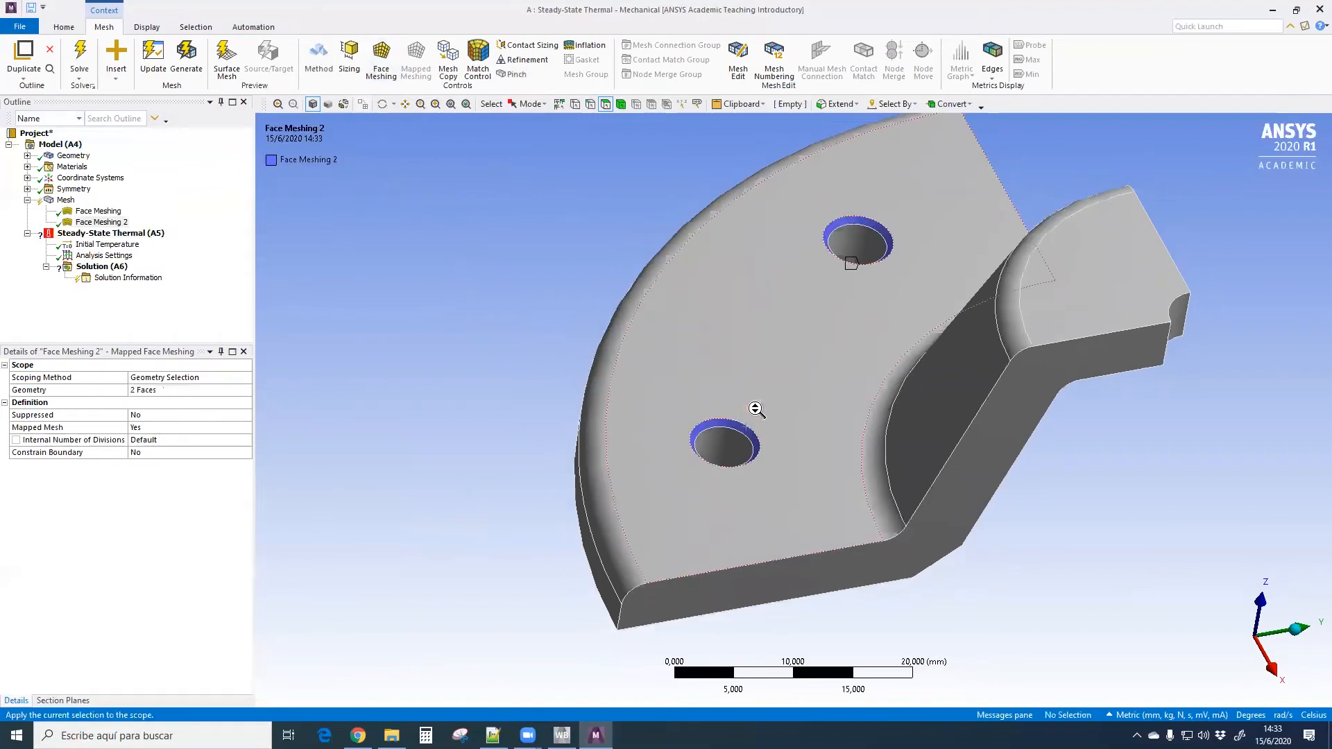
Add a third Face Meshing control scoped to the rounded face along the cover's outer upper edge
{"action": "middle_click_drag", "start_coordinate": [512, 442], "coordinate": [550, 364]}
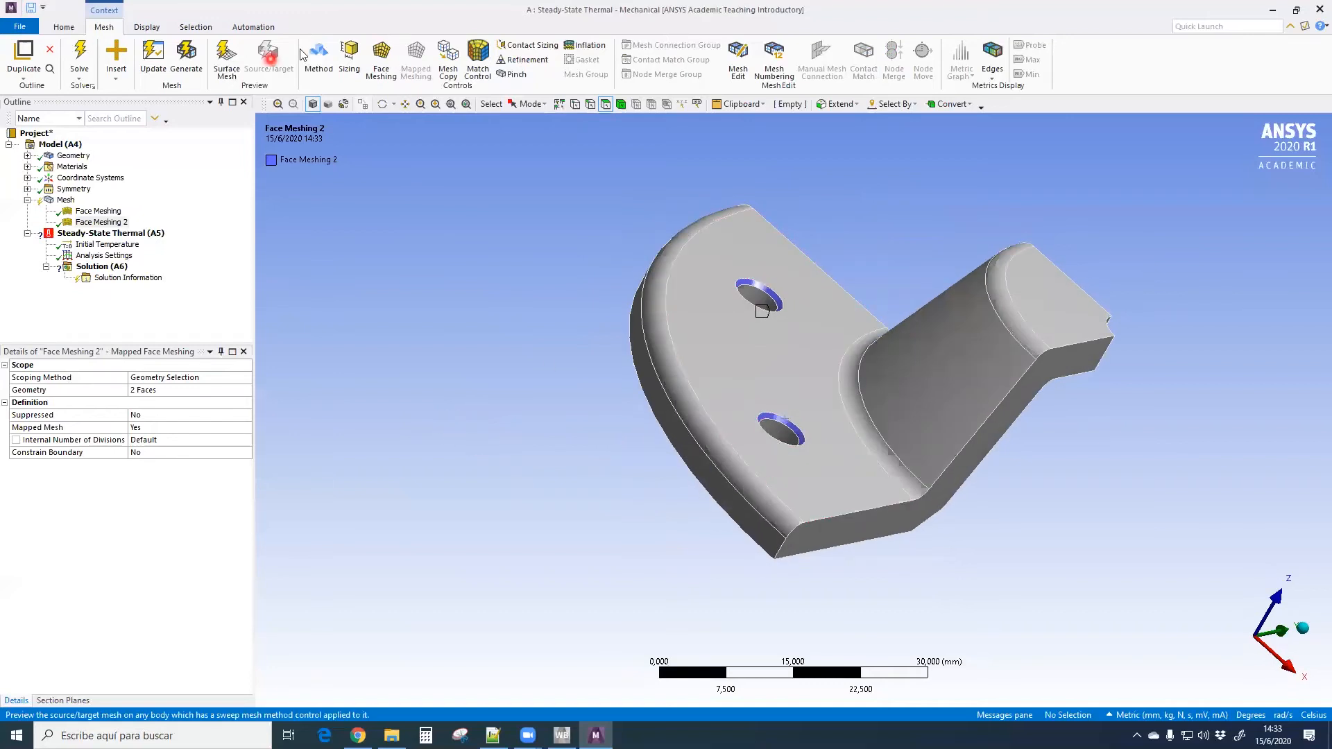
{"action": "left_click", "coordinate": [381, 61]}
{"action": "left_click", "coordinate": [685, 406]}
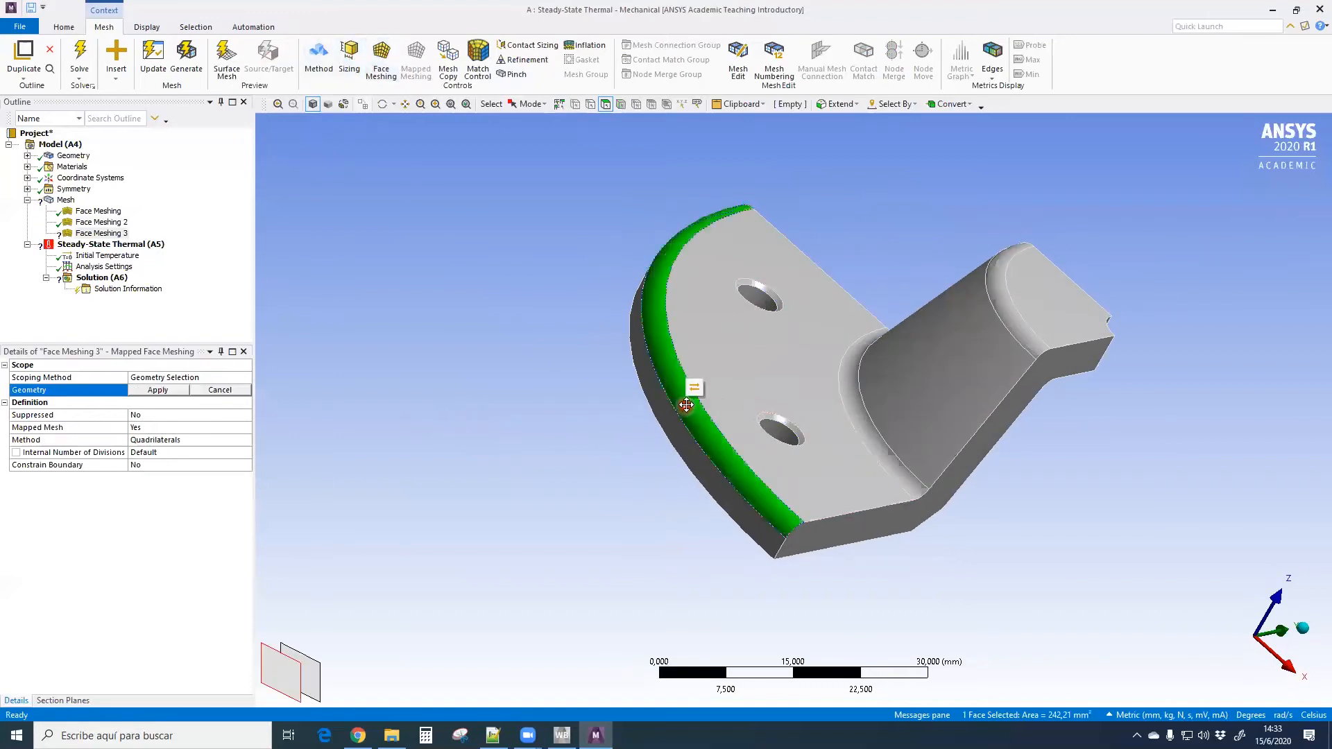
{"action": "key", "text": "Return"}
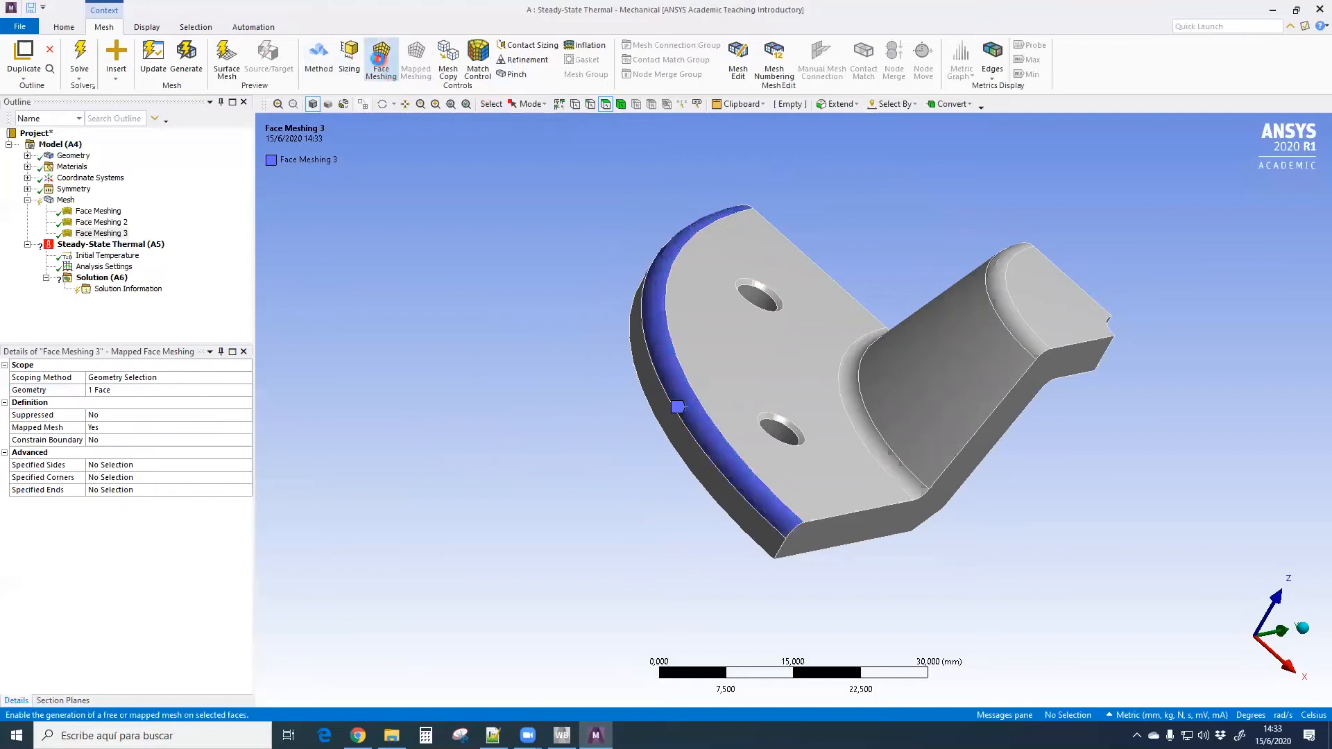
Add a fourth Face Meshing control scoped to the fillet face between the flange and the sloped wall
{"action": "left_click", "coordinate": [381, 61]}
{"action": "left_click", "coordinate": [862, 377]}
{"action": "key", "text": "Return"}
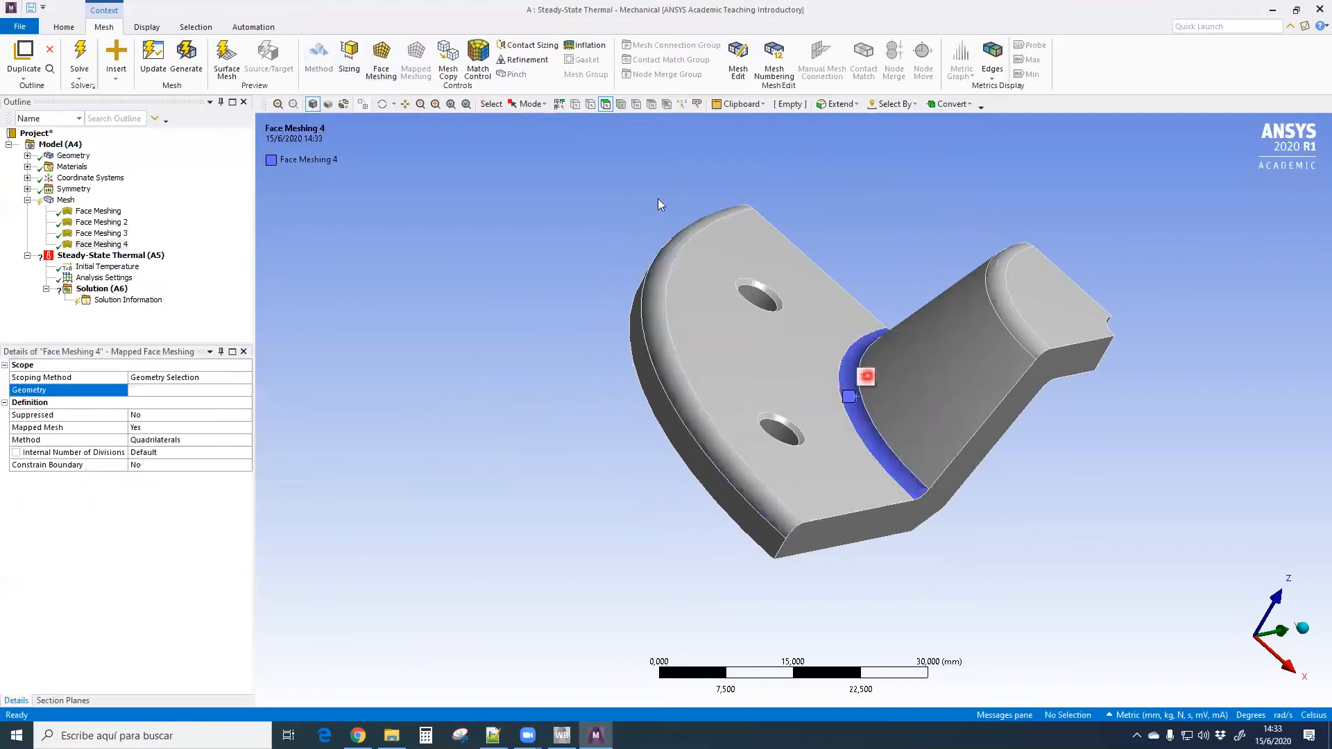
Add a fifth Face Meshing control scoped to the rounded face at the upper end of the sloped wall
{"action": "left_click", "coordinate": [381, 61]}
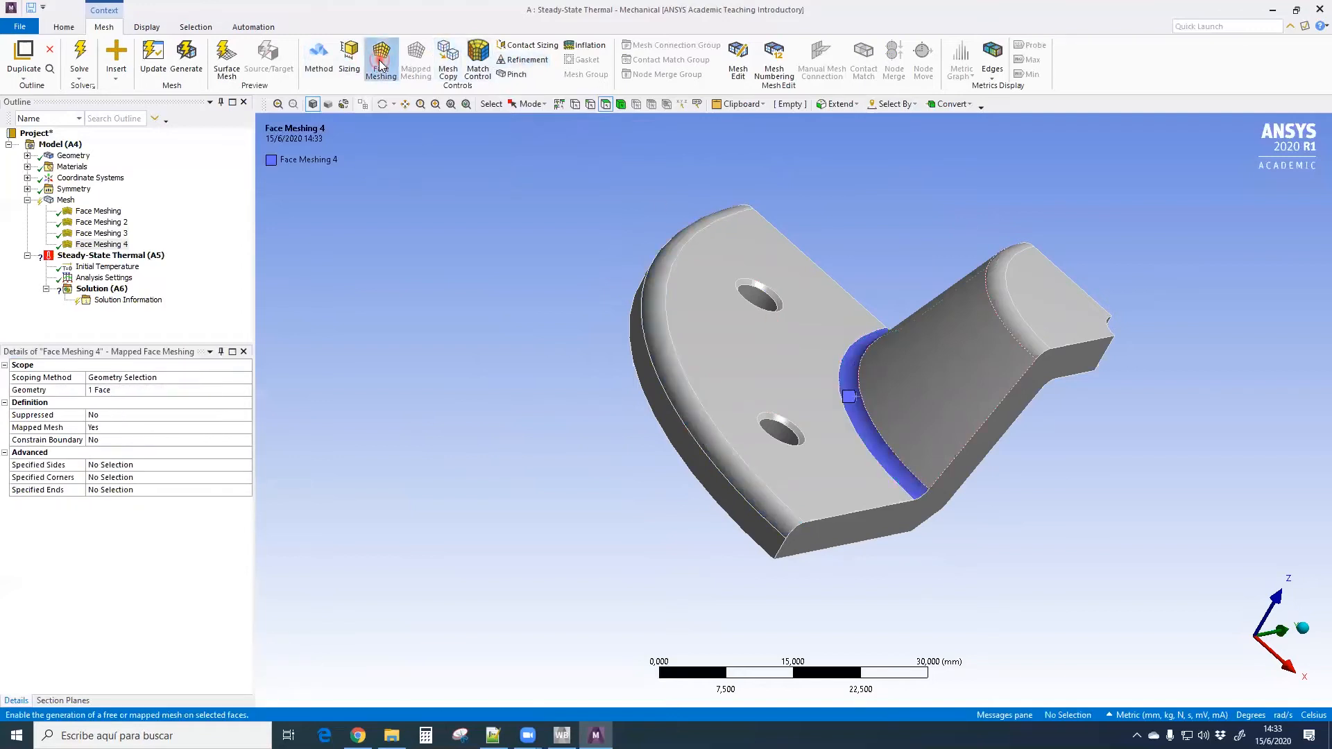
{"action": "left_click", "coordinate": [997, 284]}
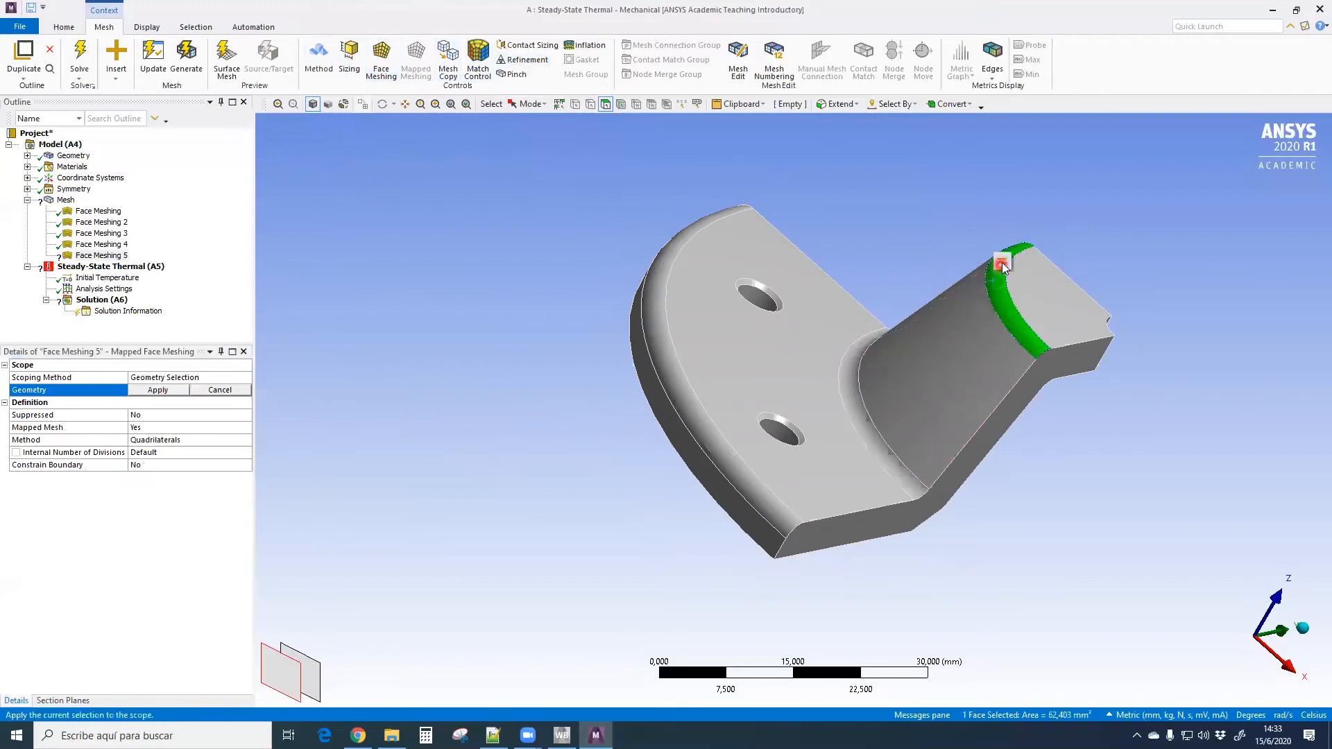
{"action": "key", "text": "Return"}
{"action": "left_click", "coordinate": [268, 263]}
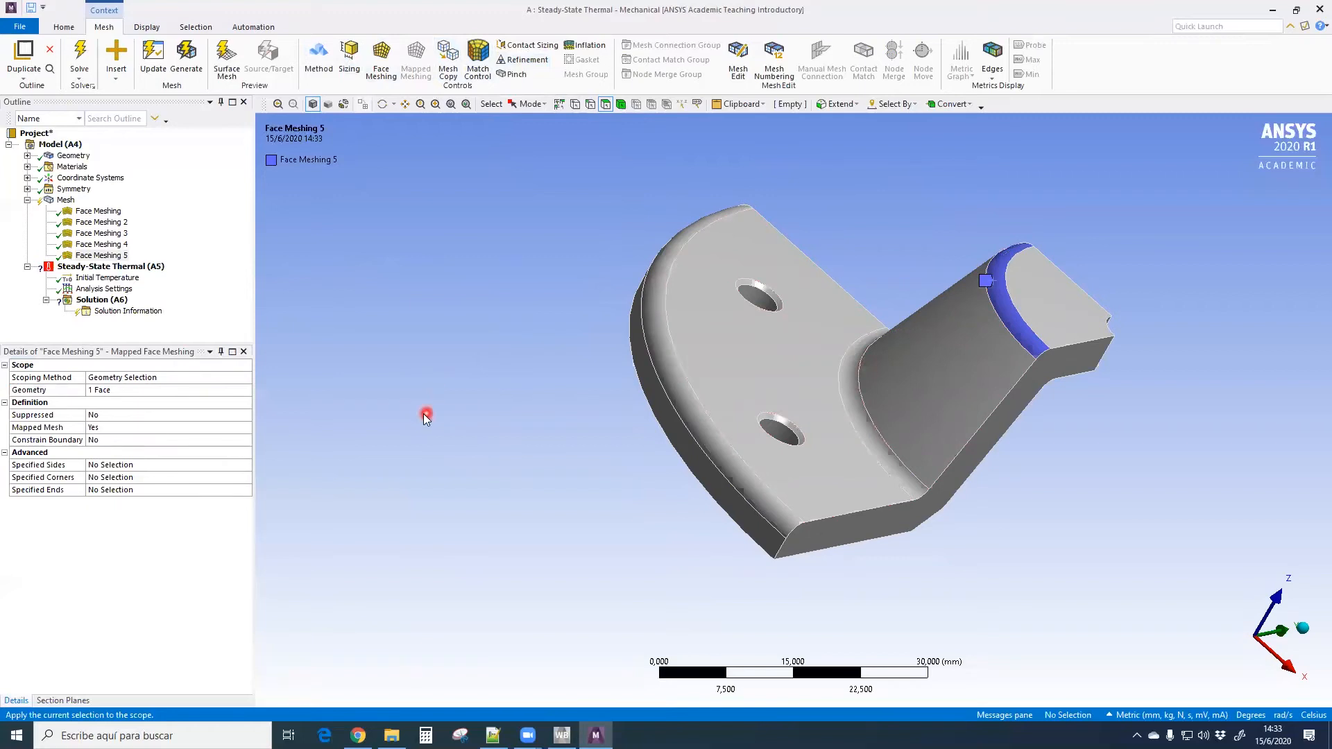
{"action": "mouse_move", "coordinate": [438, 413]}
{"action": "middle_mouse_down"}
{"action": "mouse_move", "coordinate": [389, 409]}
{"action": "mouse_move", "coordinate": [476, 401]}
{"action": "mouse_move", "coordinate": [386, 410]}
{"action": "mouse_move", "coordinate": [413, 397]}
{"action": "middle_mouse_up"}
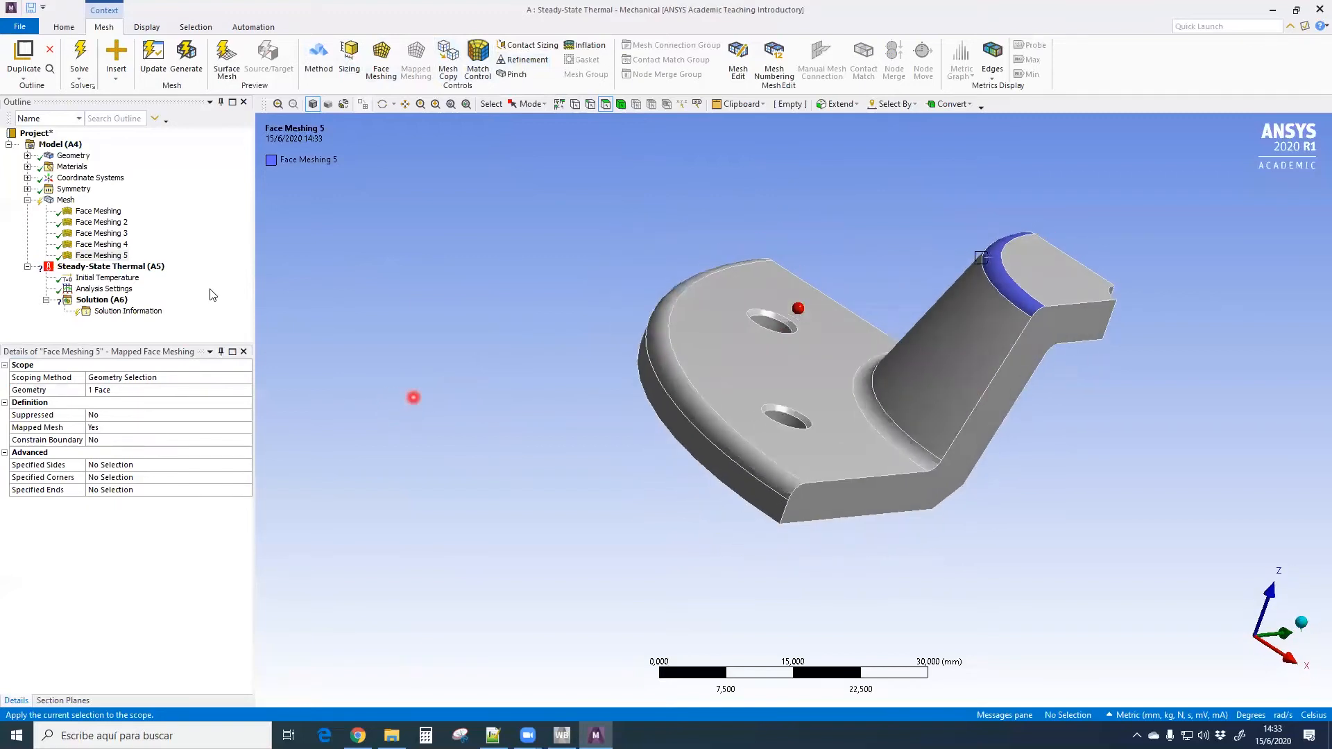
Add a Match Control to the mesh and assign one radial cut face of the cover as its high geometry selection
{"action": "left_click", "coordinate": [67, 200]}
{"action": "middle_click_drag", "start_coordinate": [721, 219], "coordinate": [534, 177]}
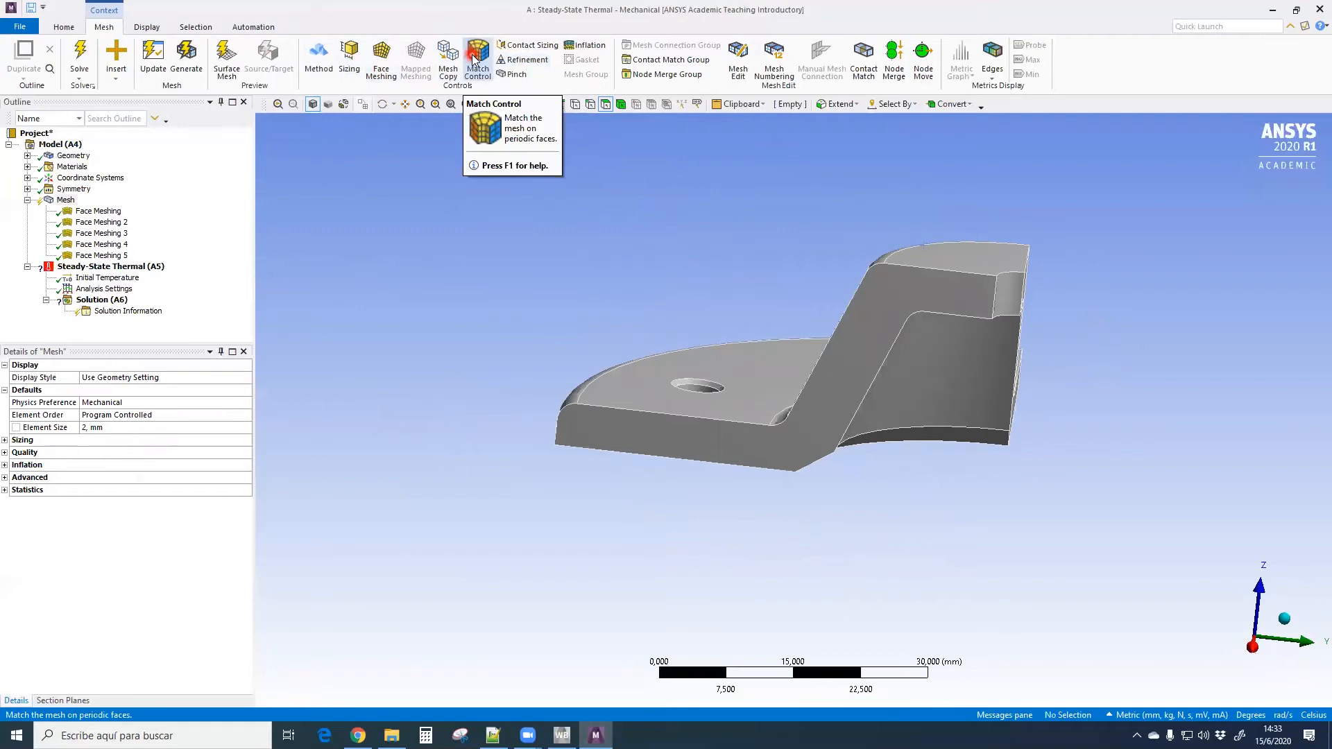
{"action": "left_click", "coordinate": [476, 59]}
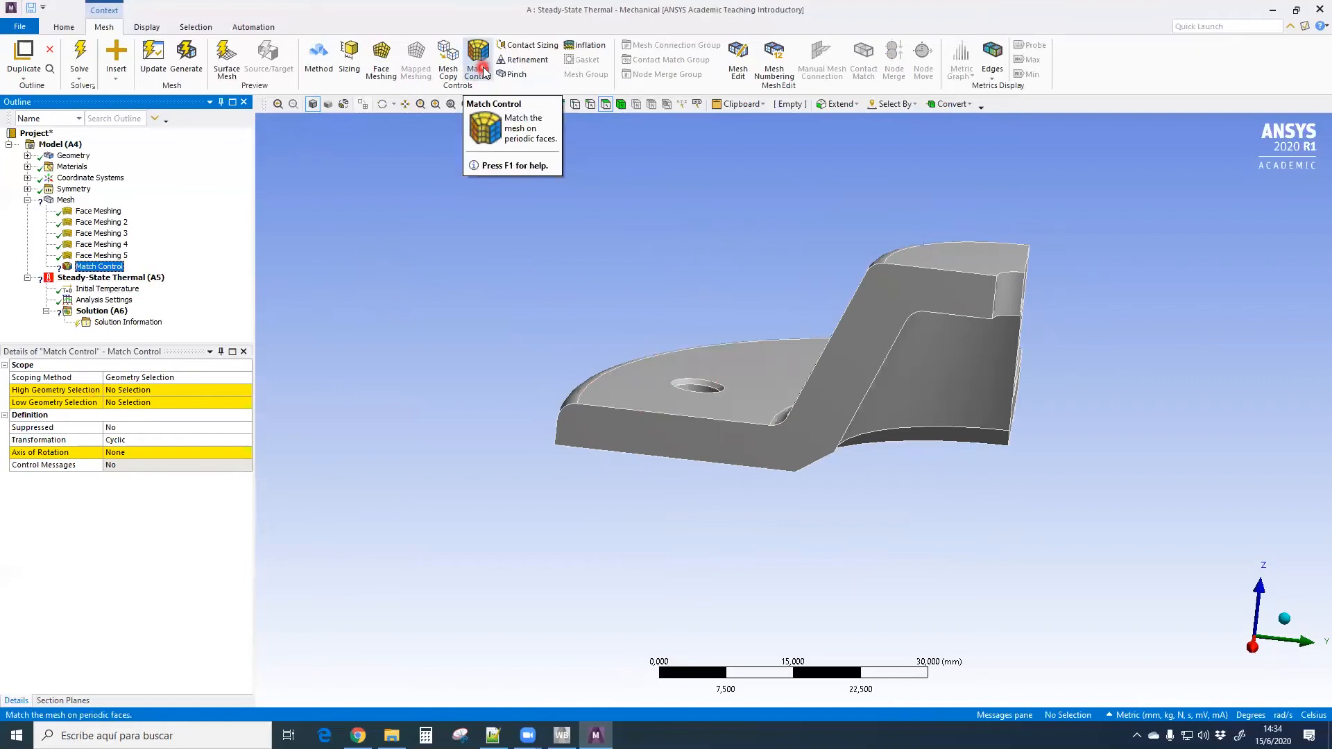
{"action": "middle_click_drag", "start_coordinate": [784, 341], "coordinate": [744, 326]}
{"action": "left_click", "coordinate": [121, 391]}
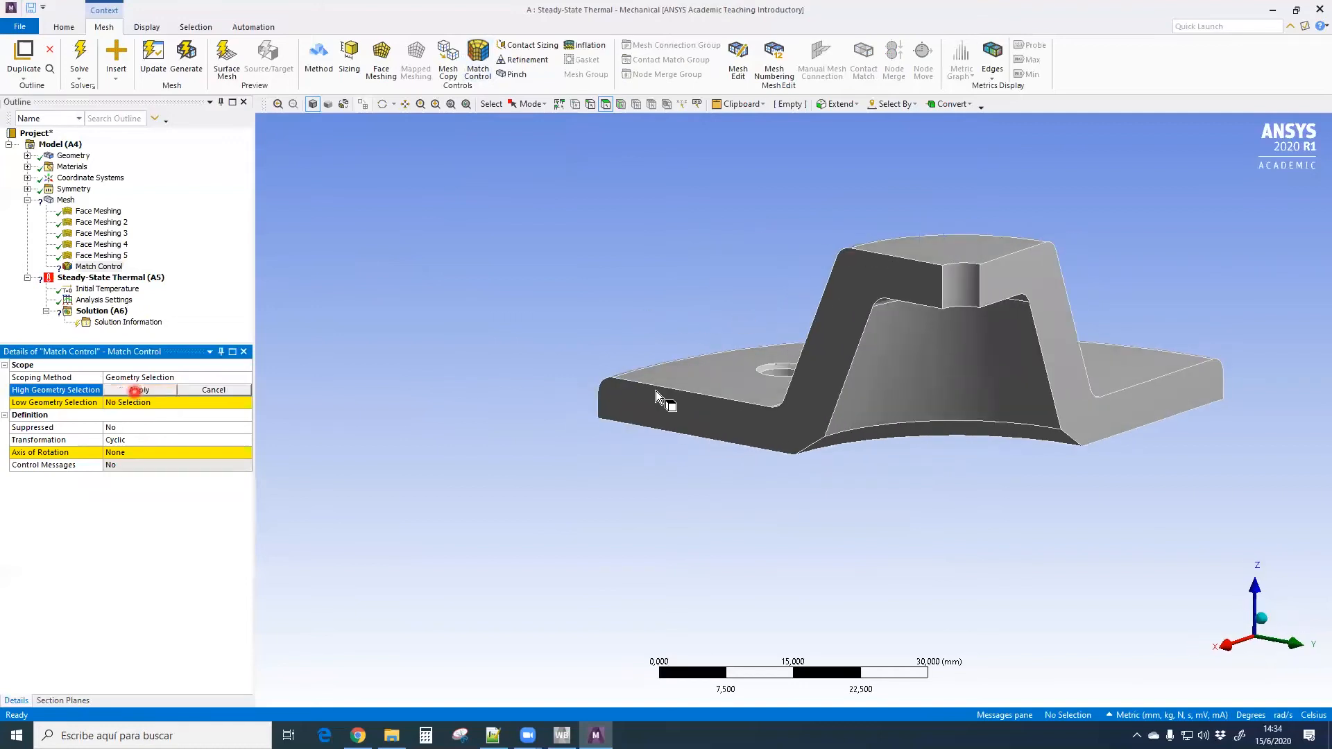
{"action": "left_click", "coordinate": [693, 411]}
{"action": "right_click", "coordinate": [704, 394]}
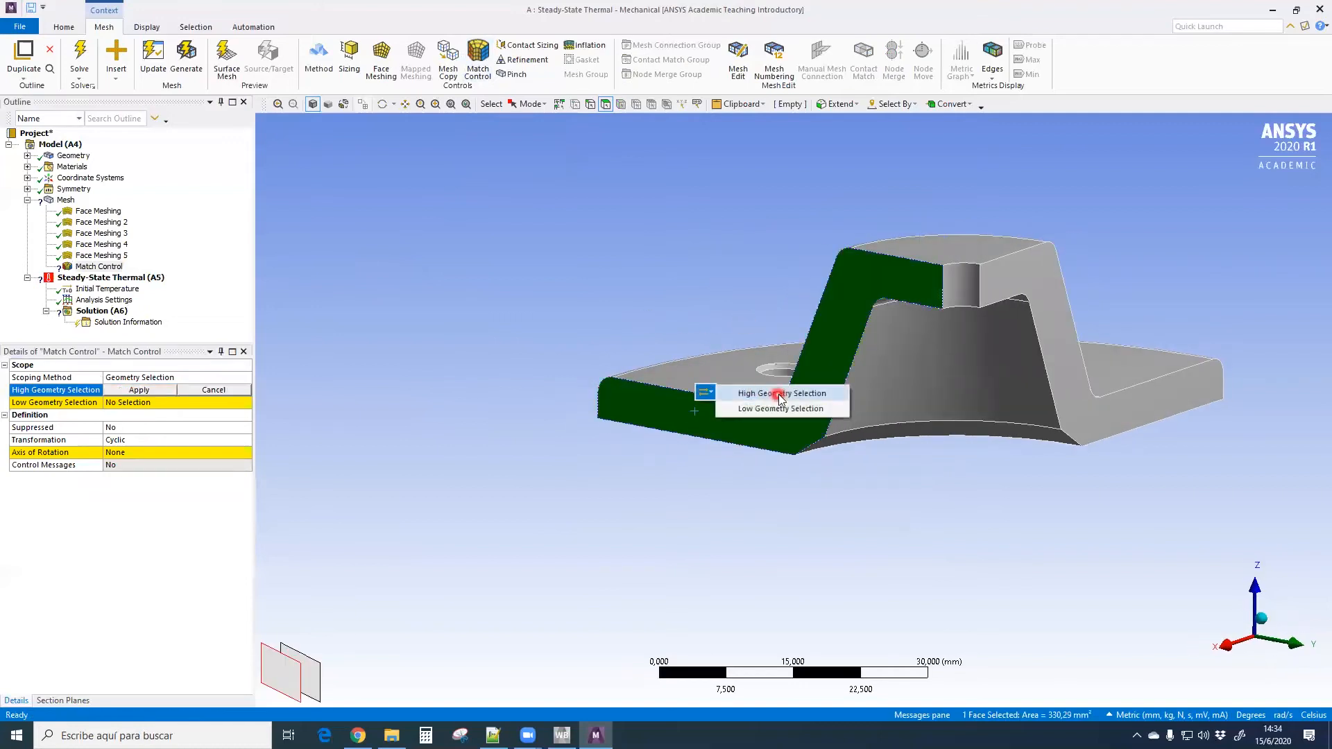
{"action": "left_click", "coordinate": [769, 389]}
Assign the opposite radial cut face as the Match Control's low geometry selection
{"action": "middle_click_drag", "start_coordinate": [1005, 497], "coordinate": [966, 422]}
{"action": "left_click", "coordinate": [965, 417]}
{"action": "left_click", "coordinate": [976, 384]}
{"action": "left_click", "coordinate": [1017, 398]}
{"action": "left_click", "coordinate": [766, 495]}
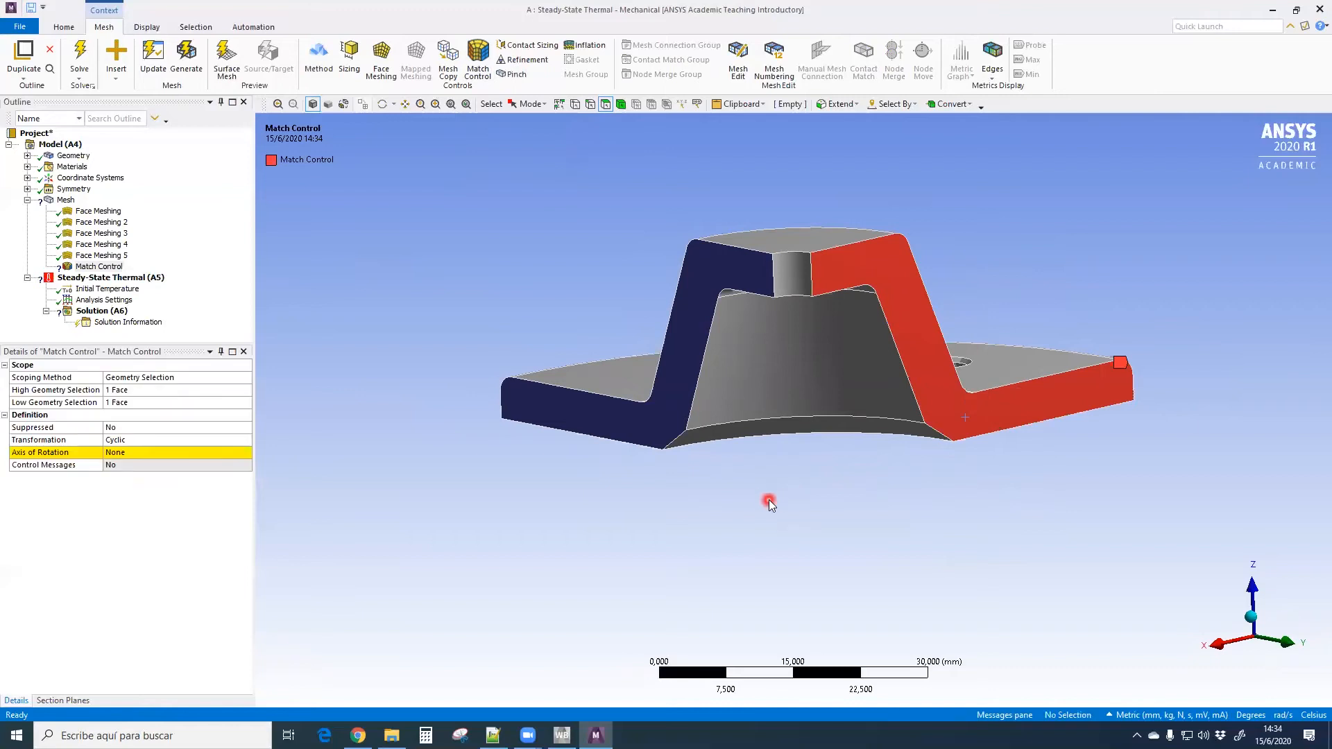
{"action": "scroll", "coordinate": [769, 500], "scroll_direction": "down", "scroll_amount": 2}
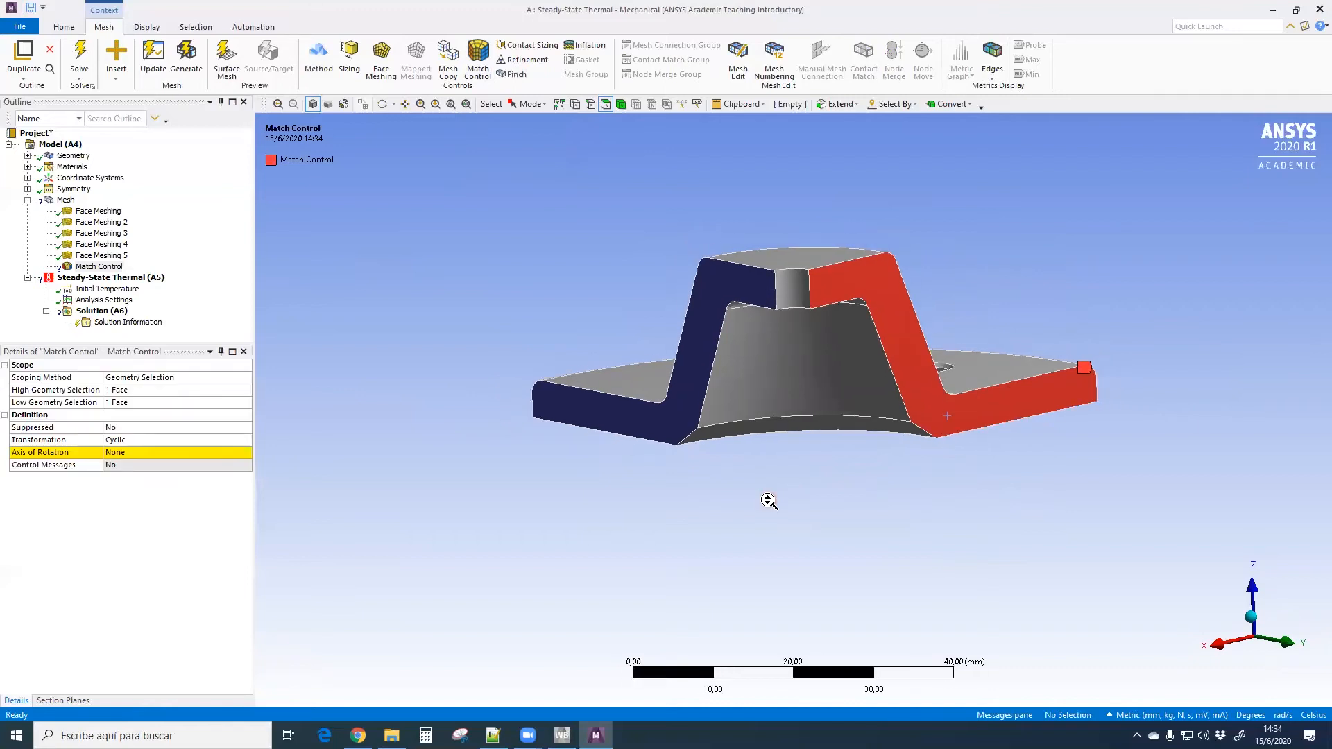
Set the Match Control's axis of rotation to the SC CILINDRICO coordinate system
{"action": "left_click", "coordinate": [134, 454]}
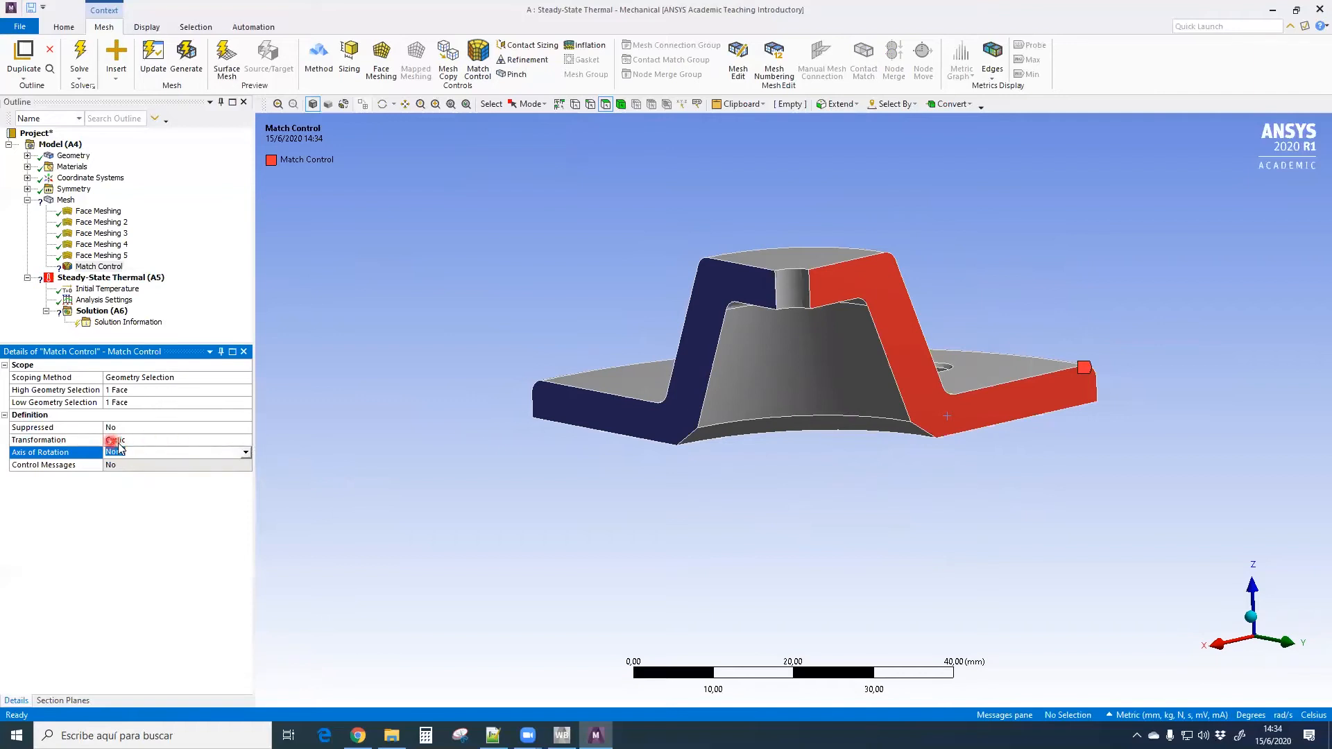
{"action": "left_click", "coordinate": [247, 452]}
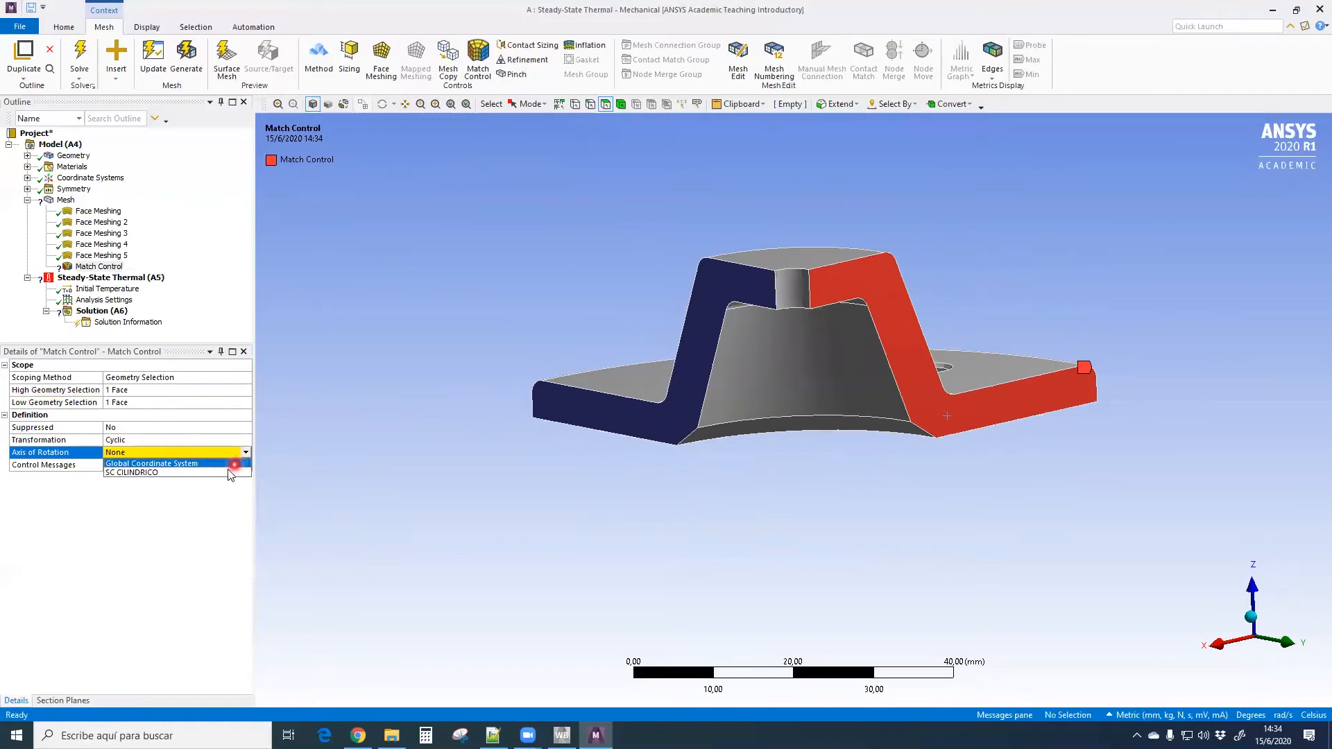
{"action": "left_click", "coordinate": [232, 469]}
{"action": "middle_click_drag", "start_coordinate": [538, 330], "coordinate": [880, 431]}
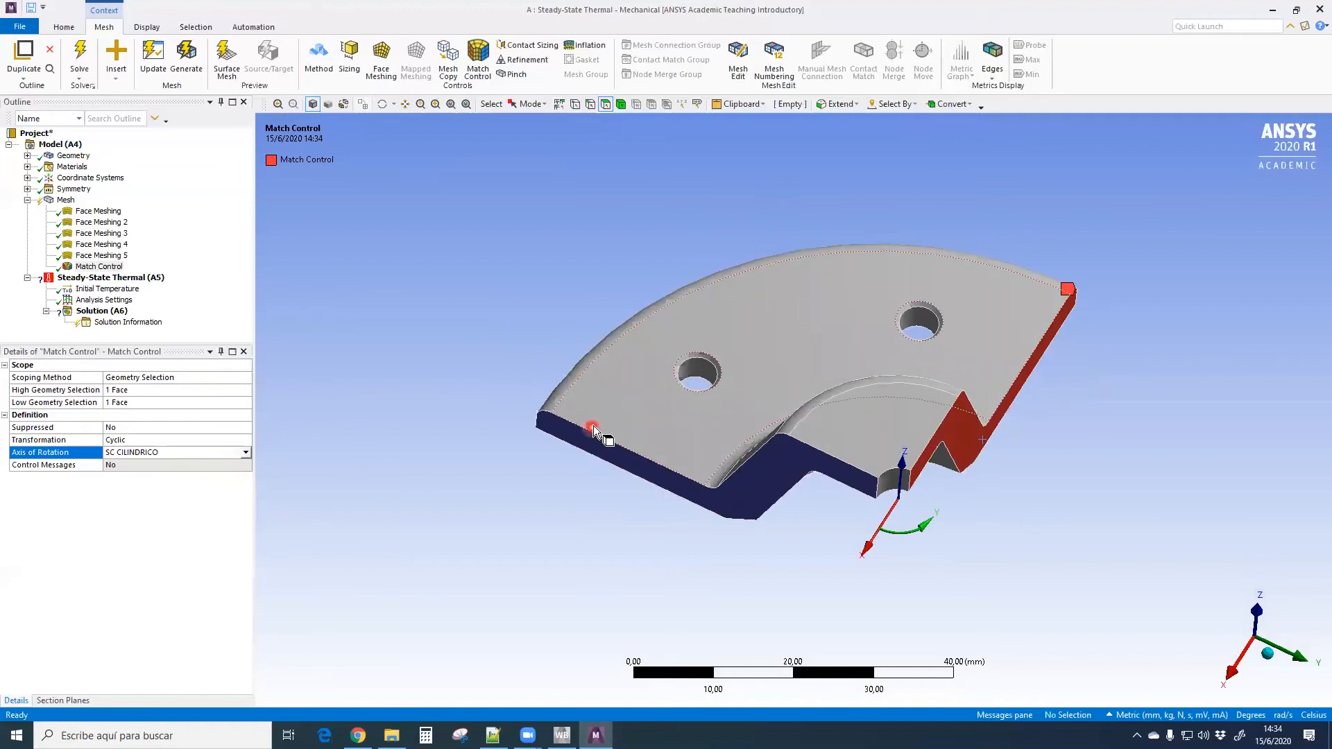
Generate the cover's mesh with the face meshing and match controls applied
{"action": "left_click", "coordinate": [50, 202]}
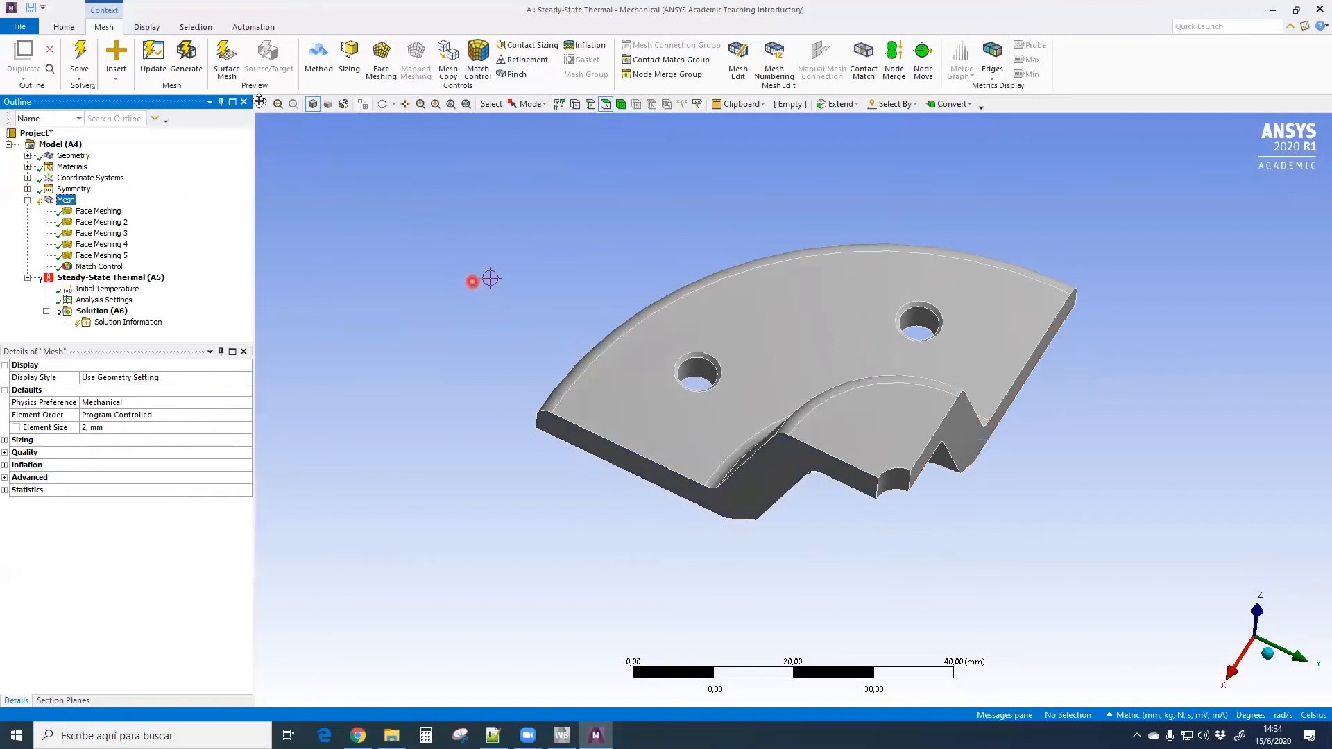
{"action": "left_click", "coordinate": [186, 59]}
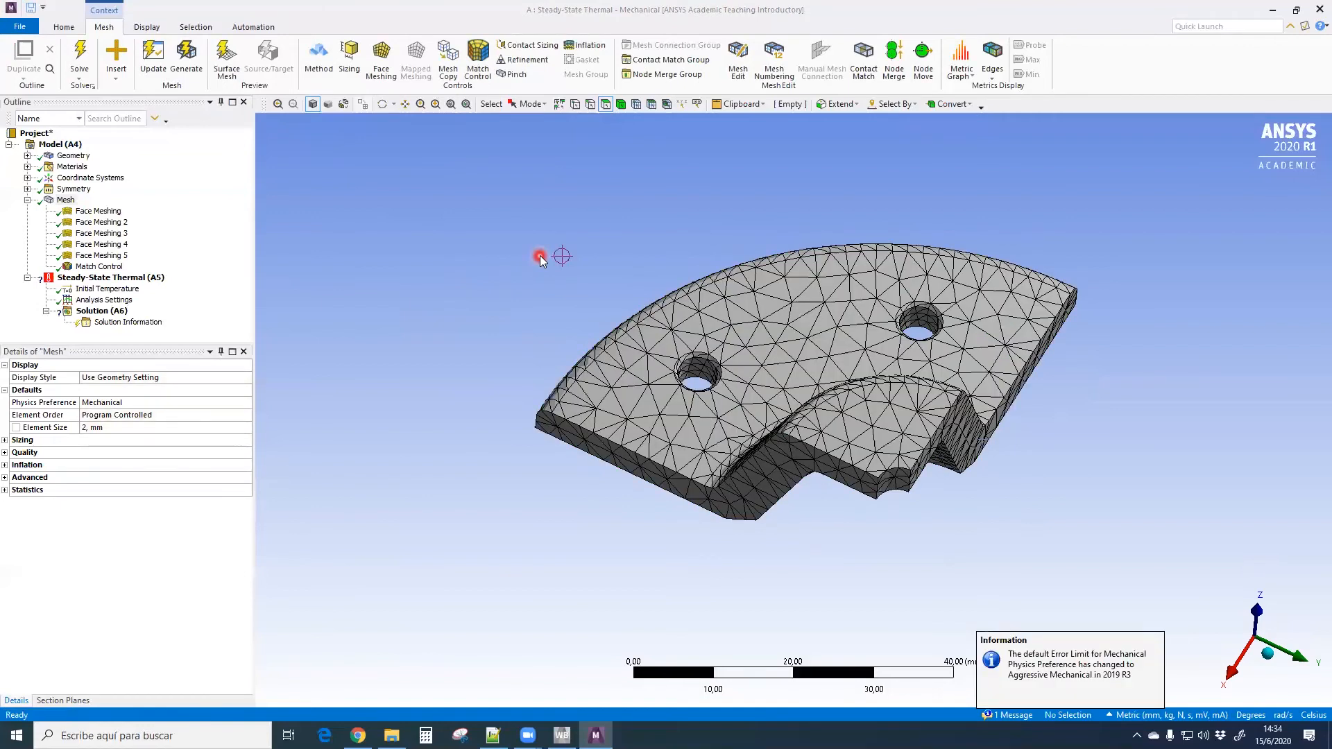
{"action": "middle_click_drag", "start_coordinate": [736, 340], "coordinate": [941, 342]}
{"action": "scroll", "coordinate": [803, 361], "scroll_direction": "up", "scroll_amount": 4}
{"action": "middle_click_drag", "start_coordinate": [735, 382], "coordinate": [740, 472]}
{"action": "scroll", "coordinate": [633, 638], "scroll_direction": "up", "scroll_amount": 1}
{"action": "scroll", "coordinate": [740, 473], "scroll_direction": "down", "scroll_amount": 2}
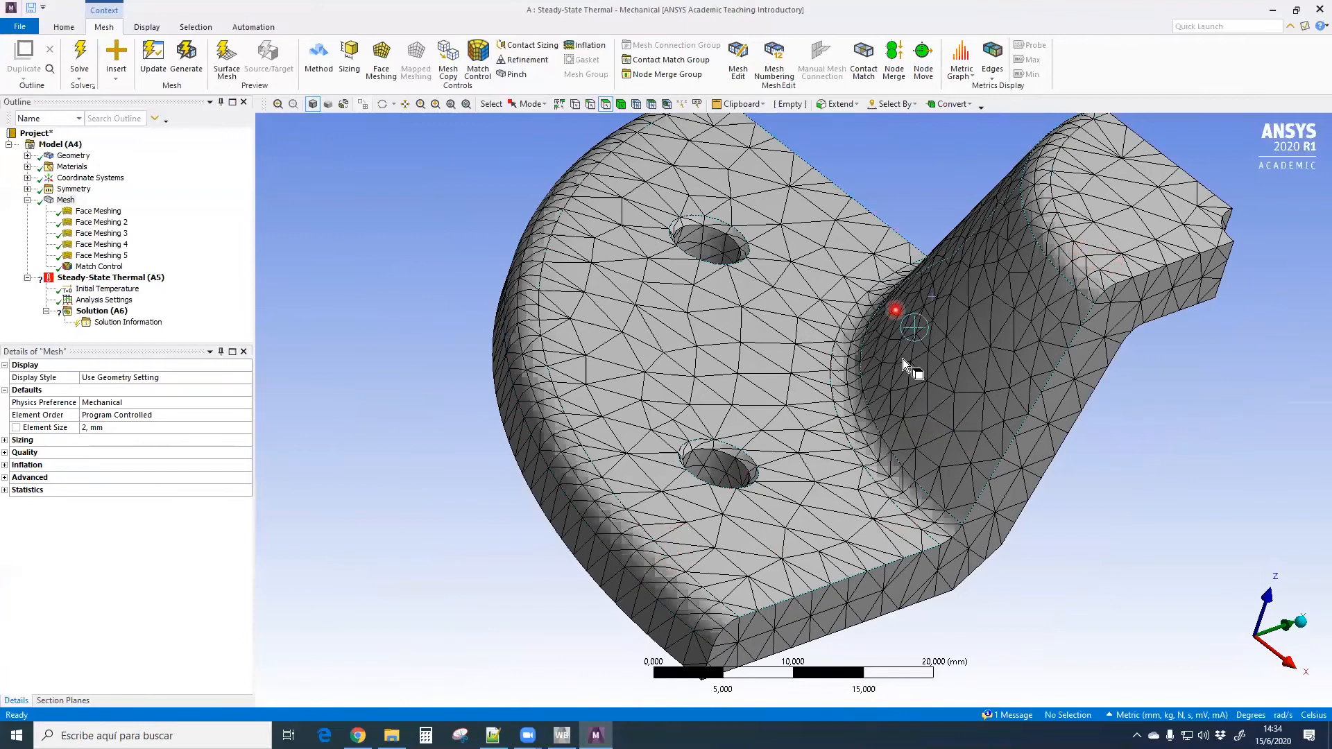
Examine the mesh on the rounded faces and cut faces, and read the node and element statistics
{"action": "left_click", "coordinate": [529, 262]}
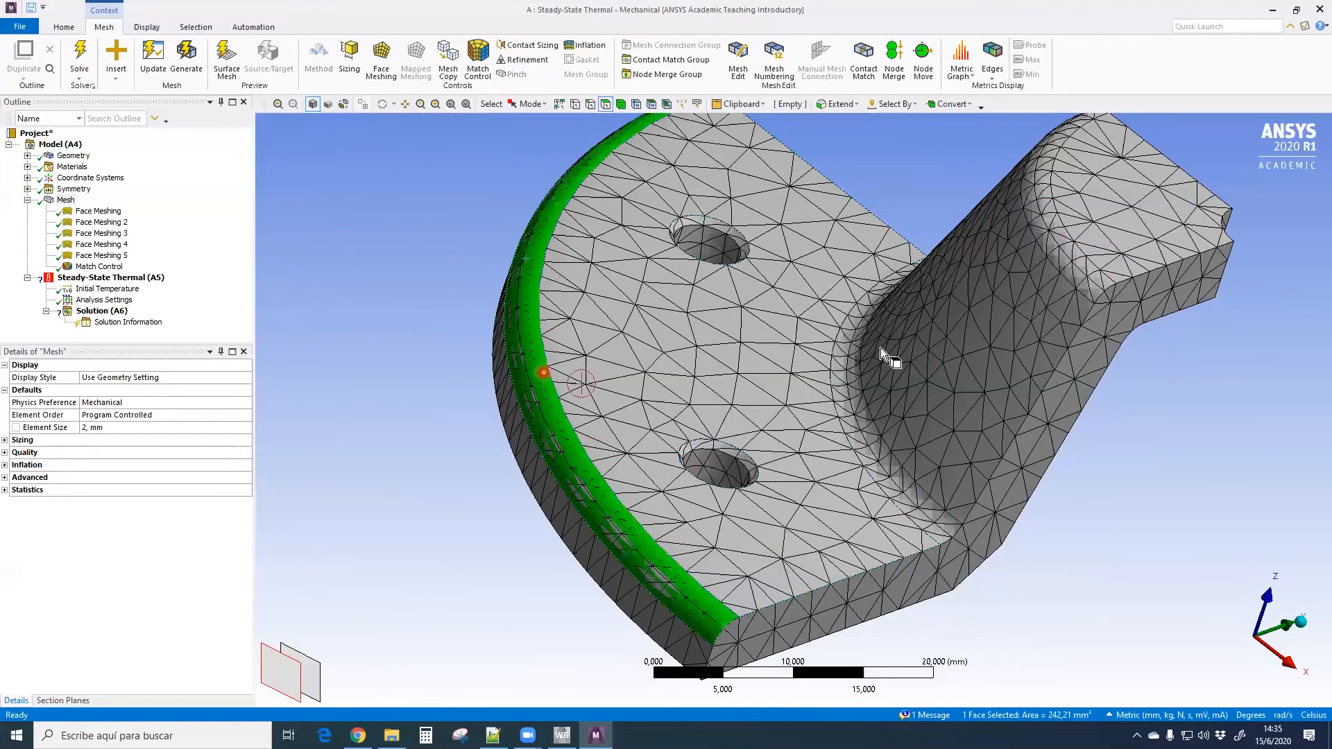
{"action": "left_click", "coordinate": [864, 357]}
{"action": "left_click", "coordinate": [1040, 204]}
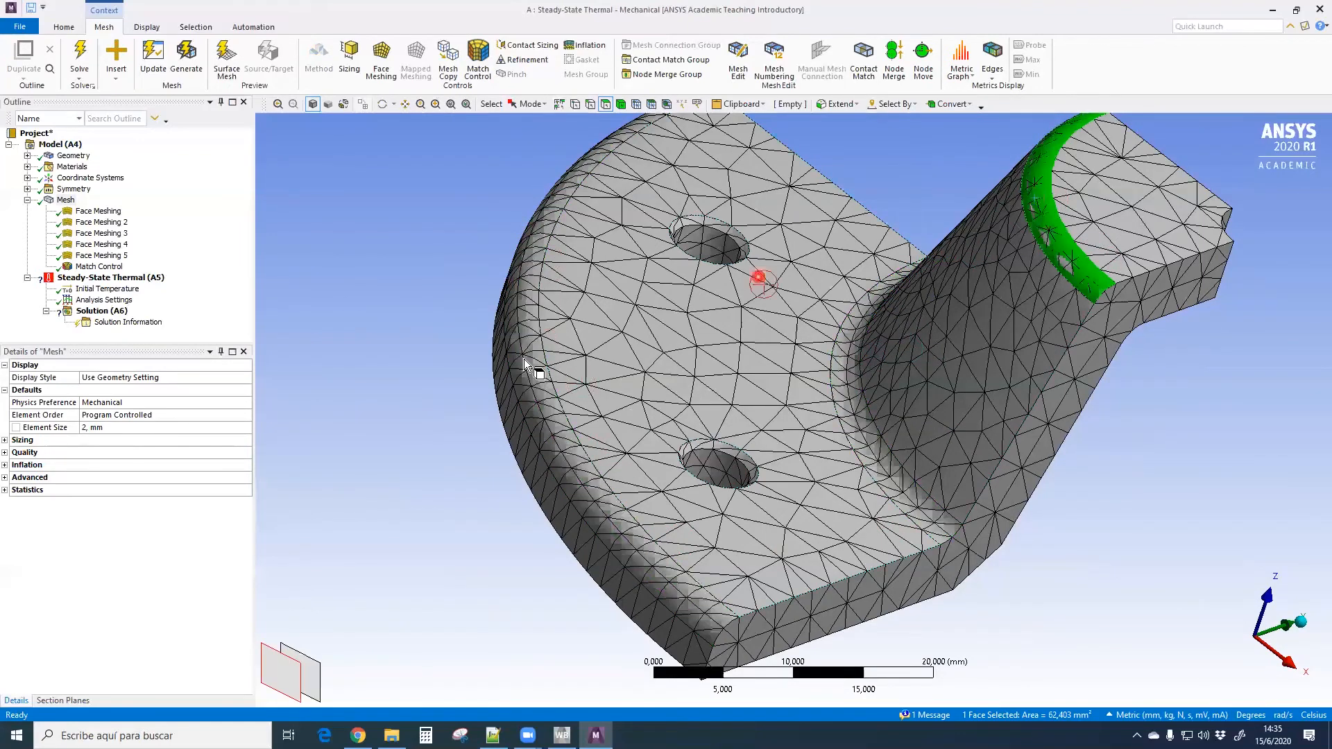
{"action": "left_click", "coordinate": [444, 338]}
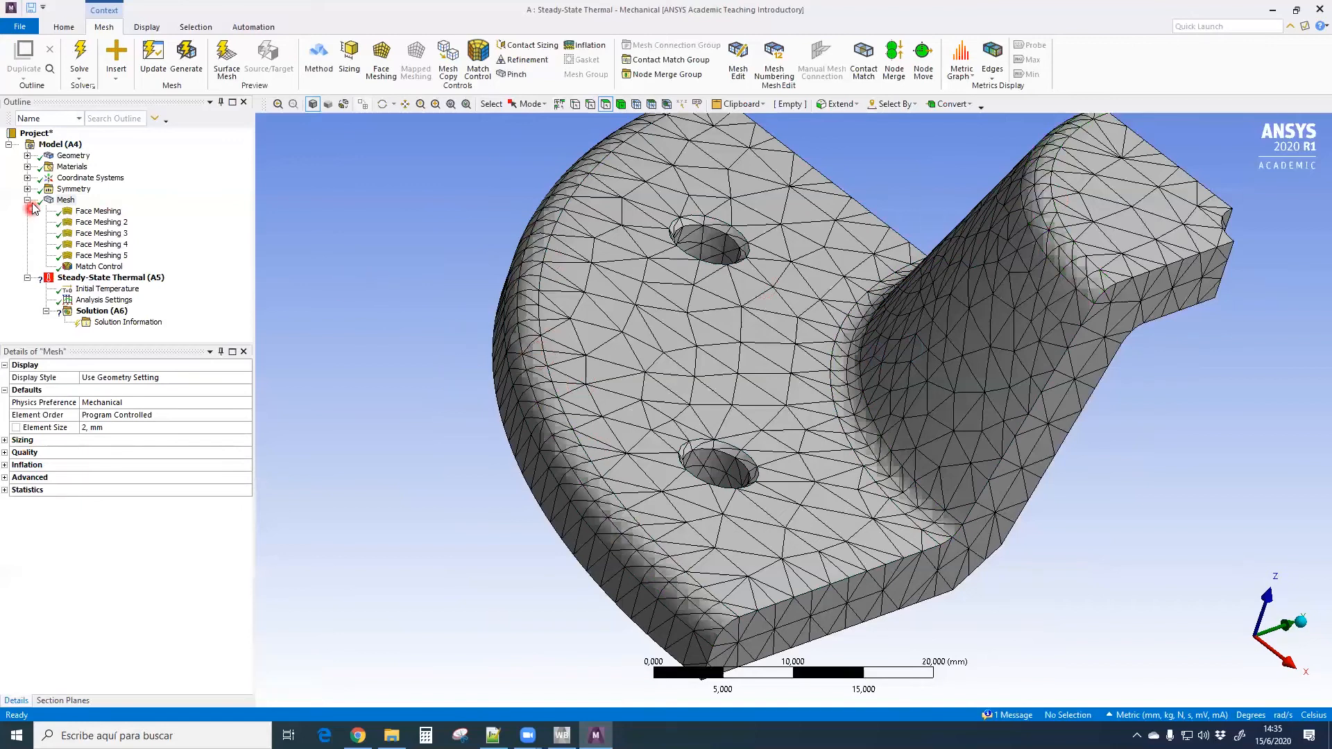
{"action": "scroll", "coordinate": [583, 369], "scroll_direction": "down", "scroll_amount": 3}
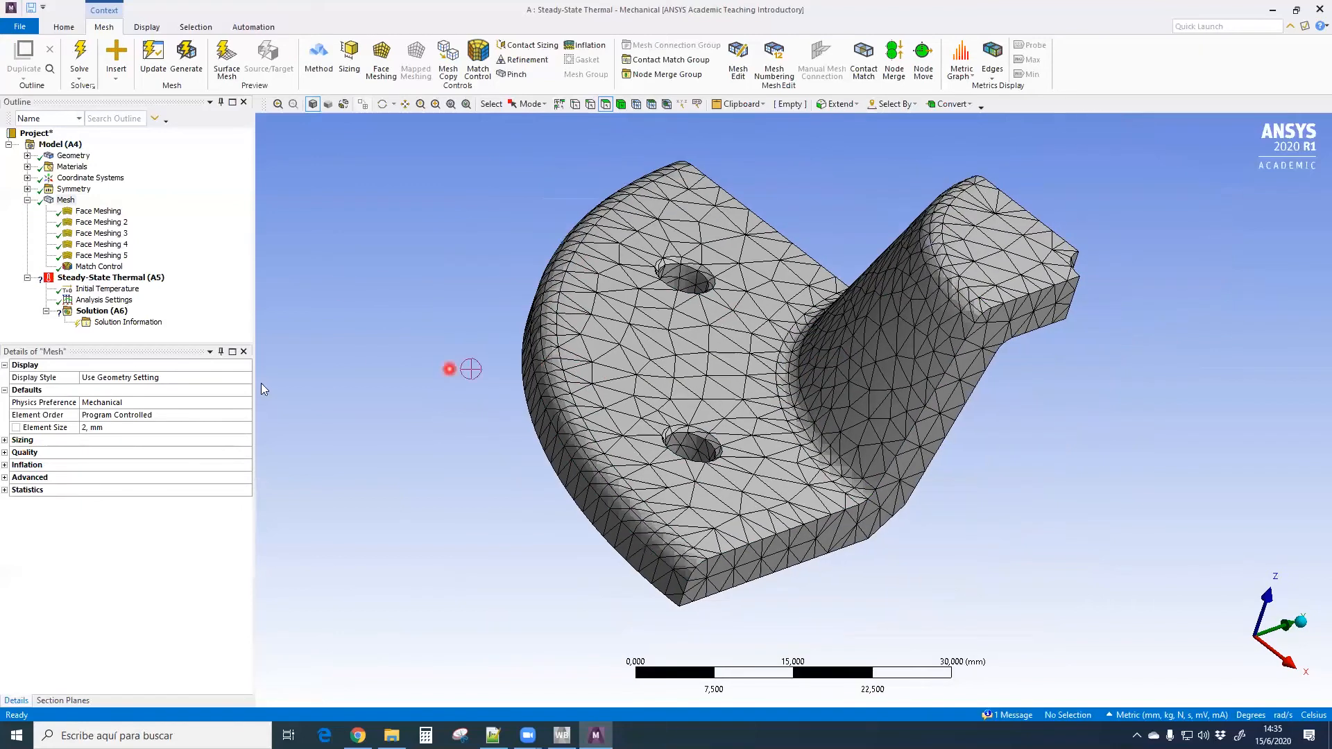
{"action": "left_click", "coordinate": [5, 490]}
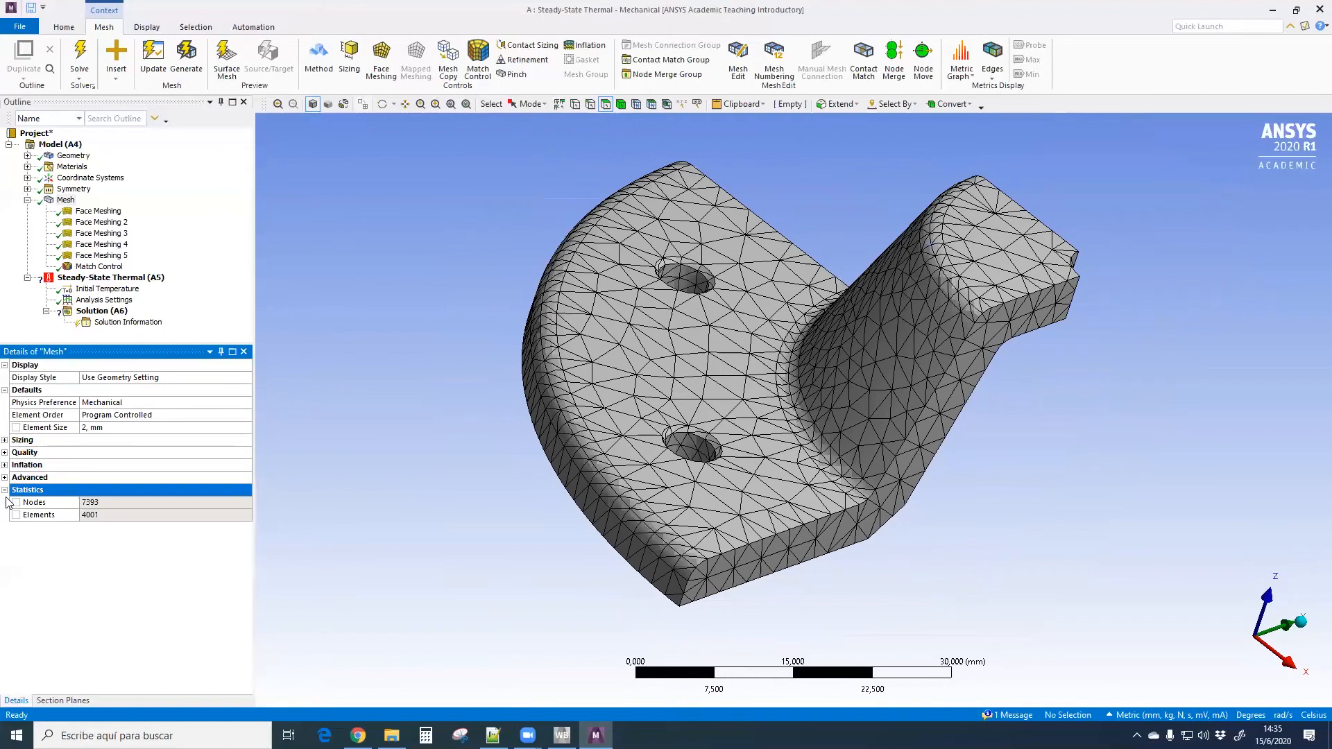
{"action": "middle_click_drag", "start_coordinate": [633, 520], "coordinate": [589, 454]}
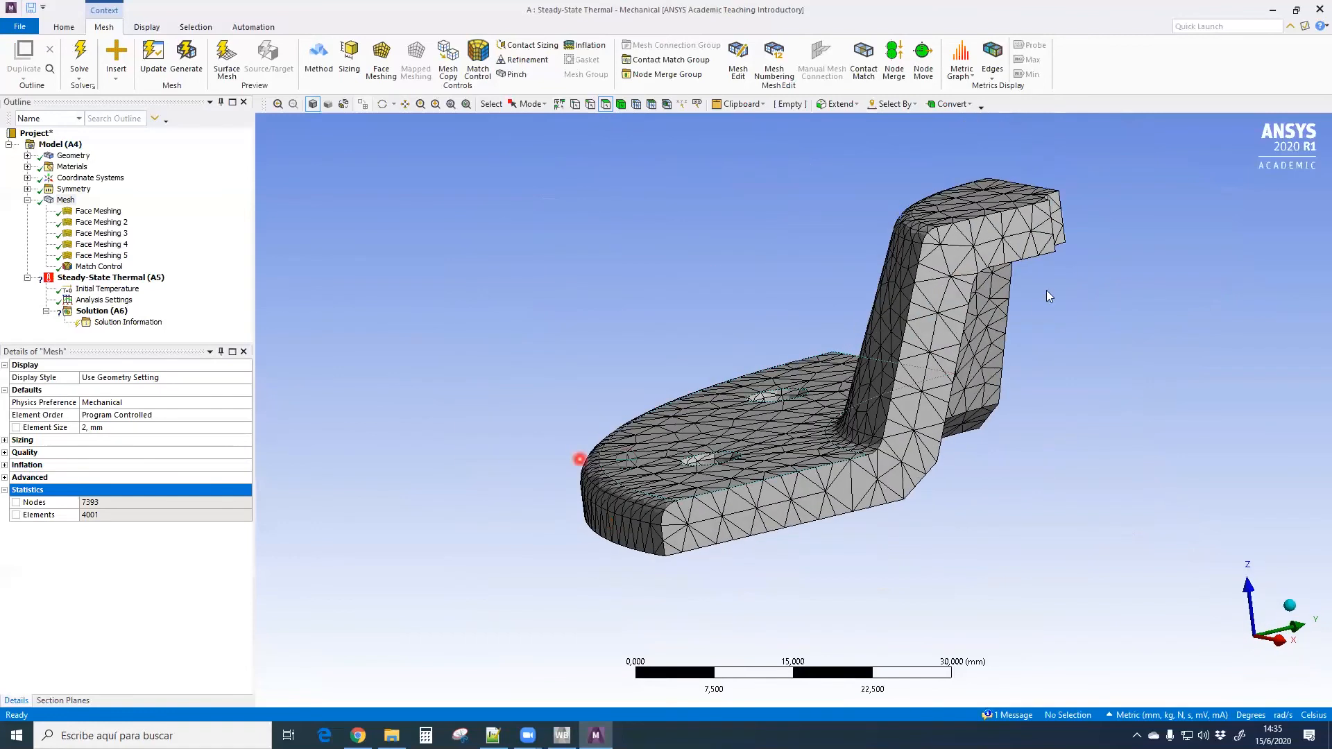
{"action": "middle_click_drag", "start_coordinate": [984, 256], "coordinate": [593, 385]}
{"action": "middle_click_drag", "start_coordinate": [693, 523], "coordinate": [686, 454]}
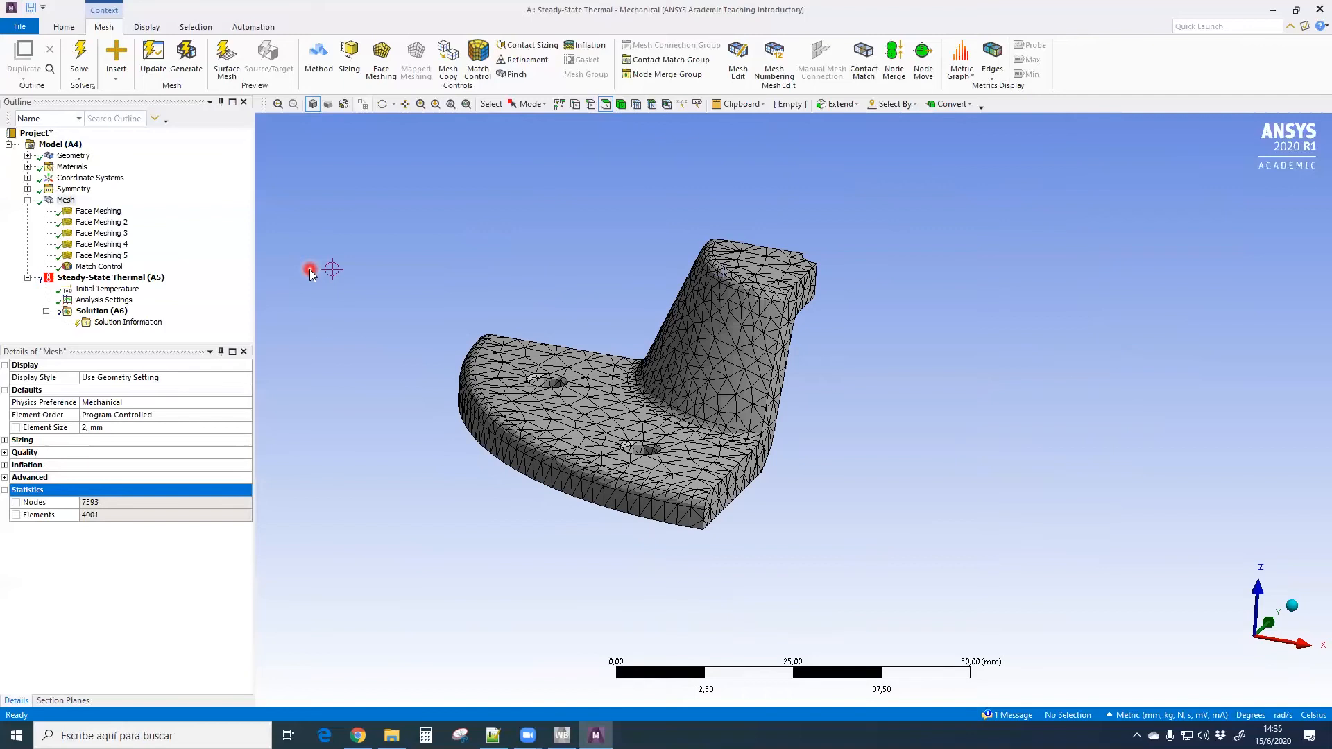
Set the analysis's uniform initial temperature to 20 °C and check the analysis settings
{"action": "left_click", "coordinate": [113, 278]}
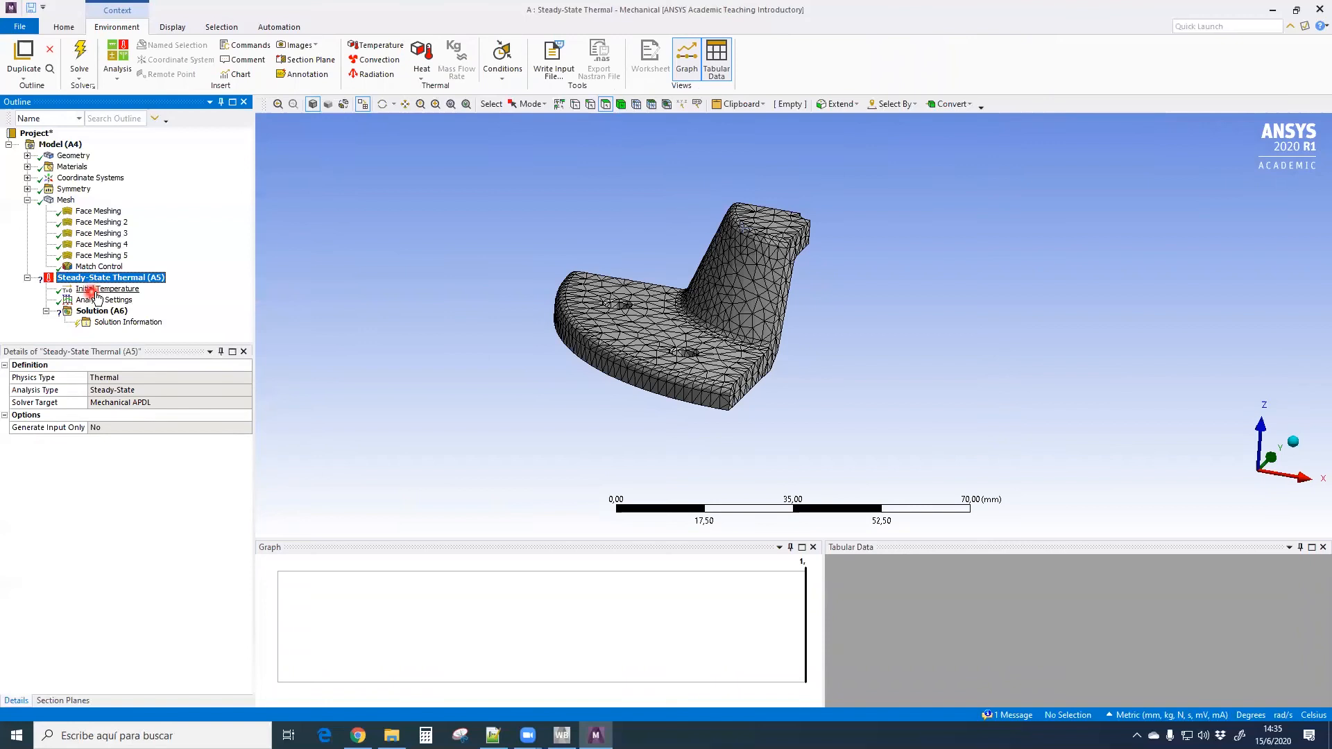
{"action": "left_click", "coordinate": [132, 290]}
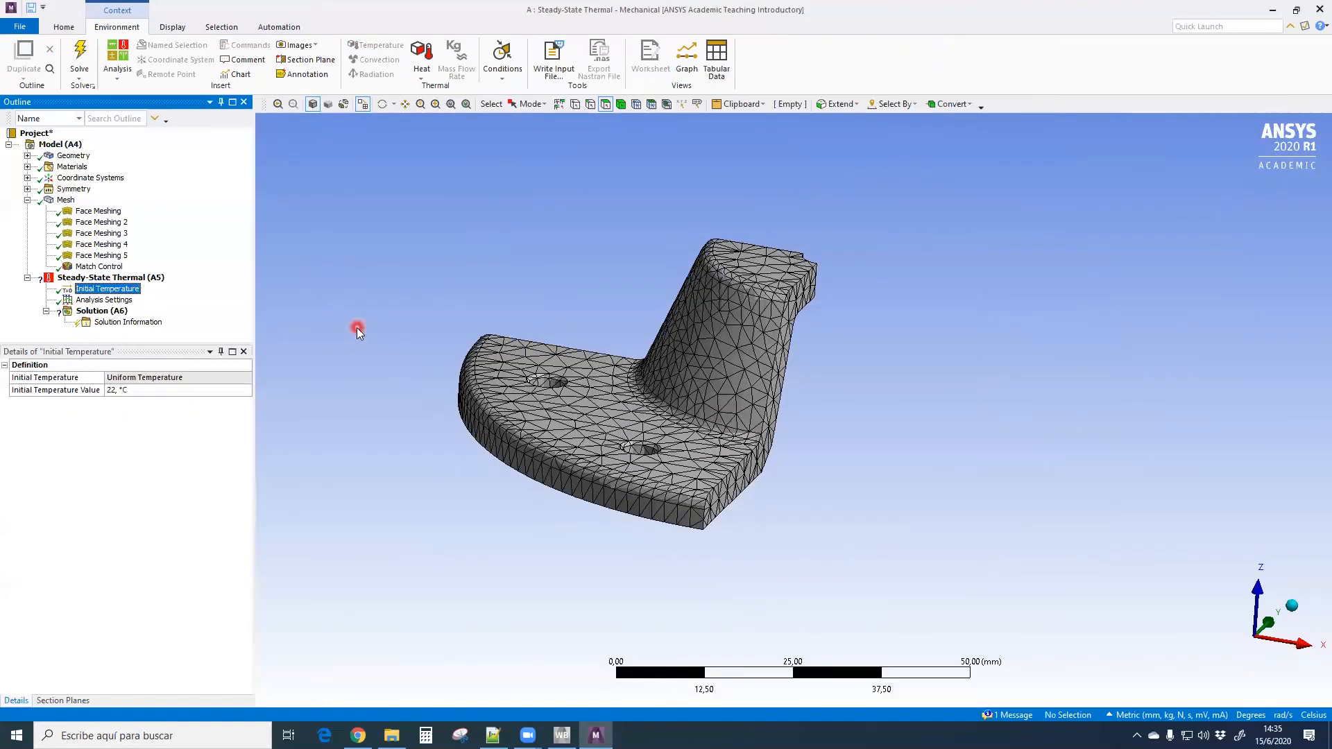
{"action": "left_click", "coordinate": [172, 394]}
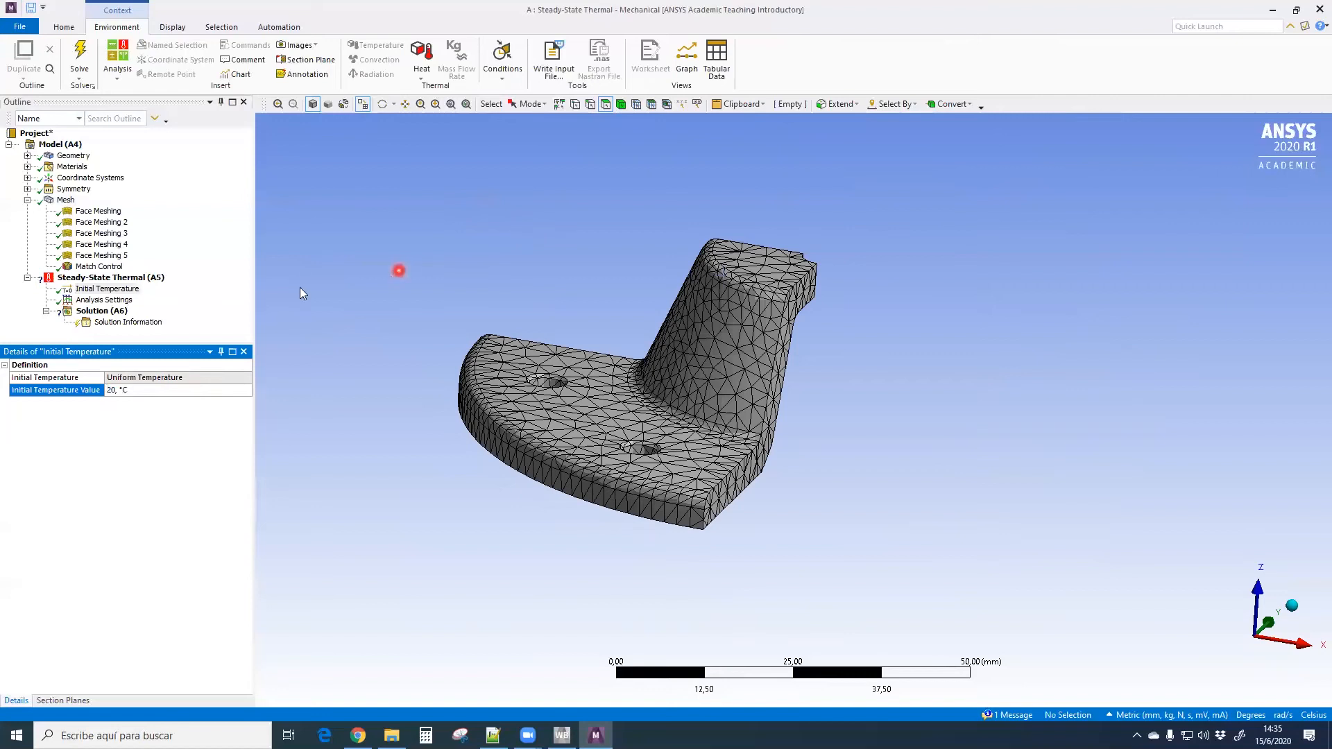
{"action": "left_click", "coordinate": [138, 280]}
{"action": "left_click", "coordinate": [127, 300]}
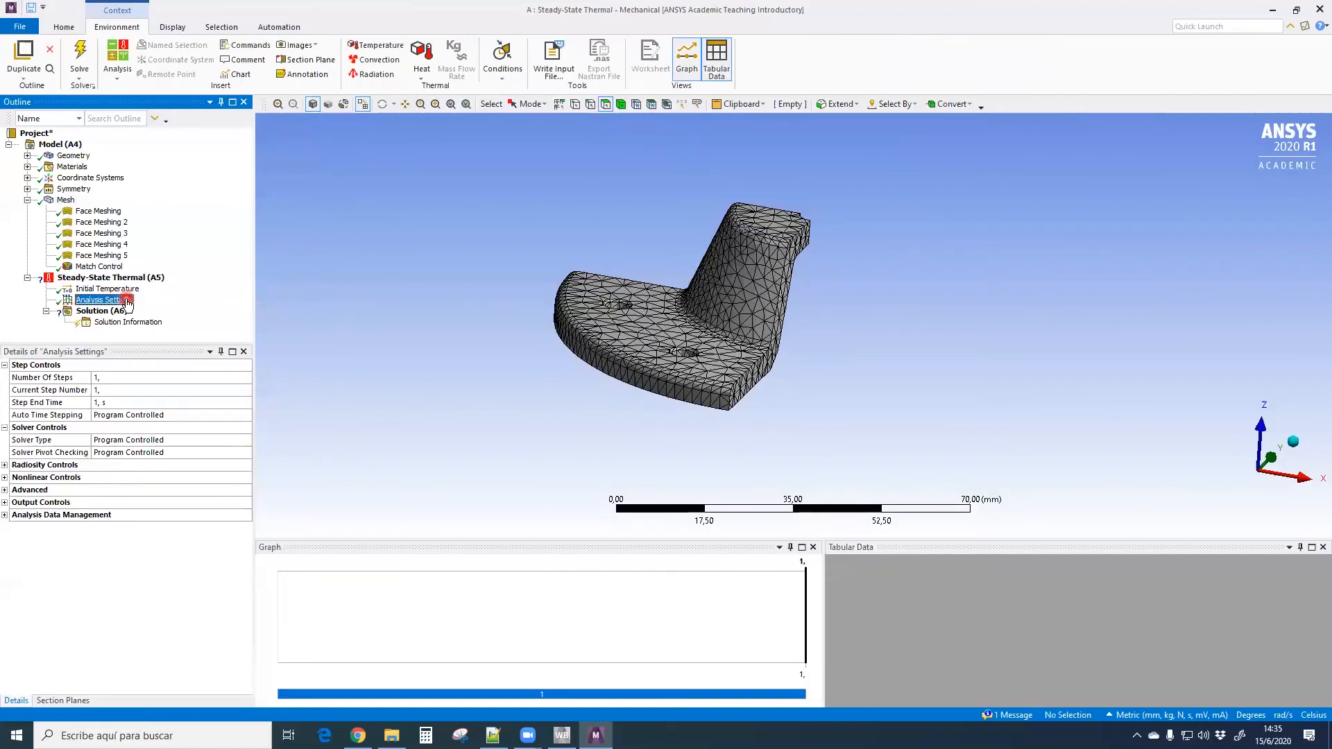
Turn off the mesh display in the steady-state thermal environment to show the plain geometry
{"action": "left_click", "coordinate": [142, 278]}
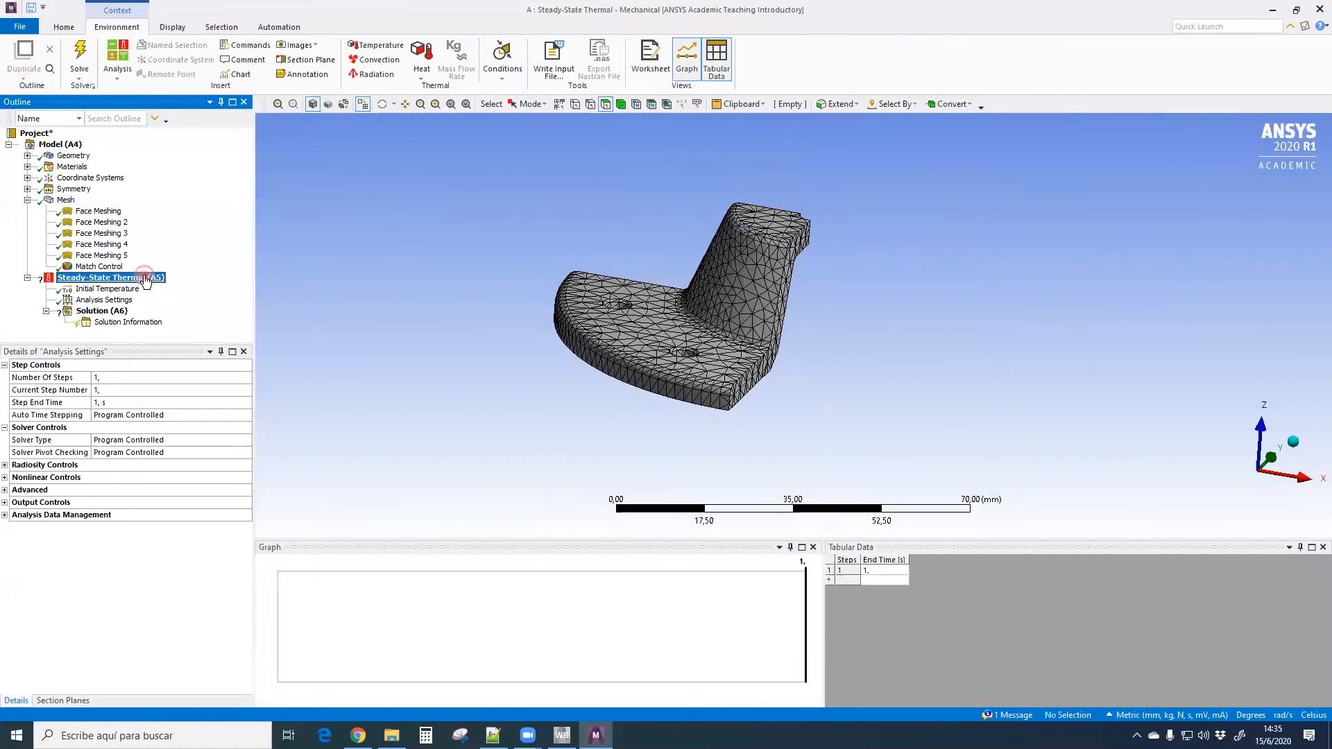
{"action": "left_click", "coordinate": [392, 43]}
{"action": "left_click", "coordinate": [430, 204]}
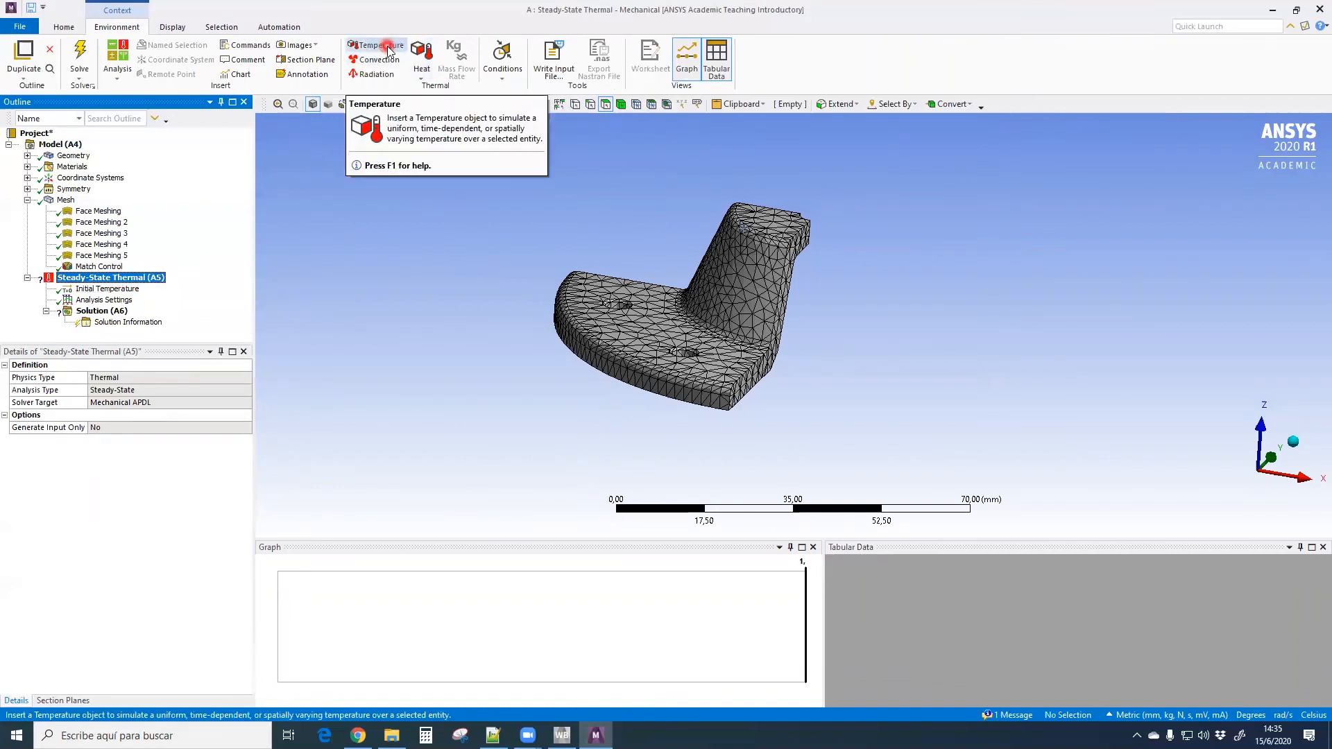
{"action": "left_click", "coordinate": [173, 28]}
{"action": "left_click", "coordinate": [432, 59]}
{"action": "middle_click_drag", "start_coordinate": [612, 229], "coordinate": [523, 287]}
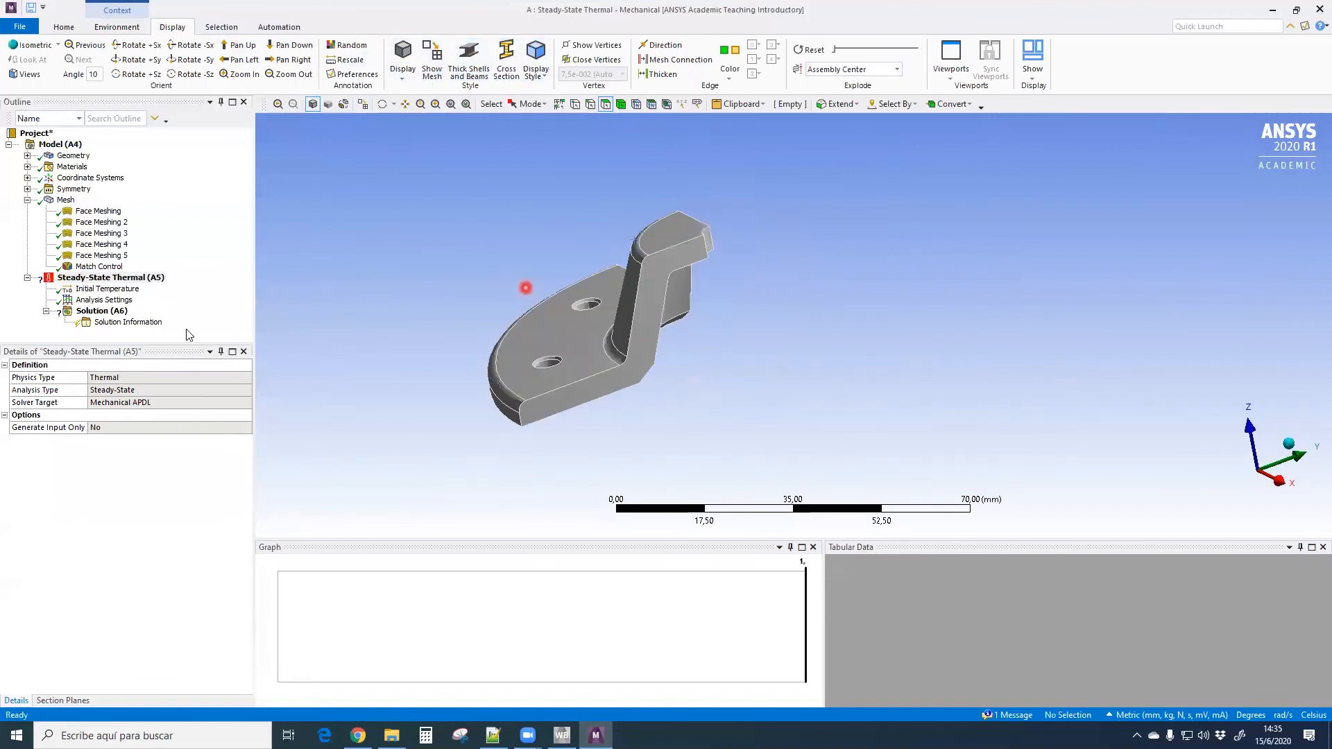
Add a temperature load scoped to the three inner faces of the raised section, extending the selection from its flat inner face to limits
{"action": "left_click", "coordinate": [126, 31]}
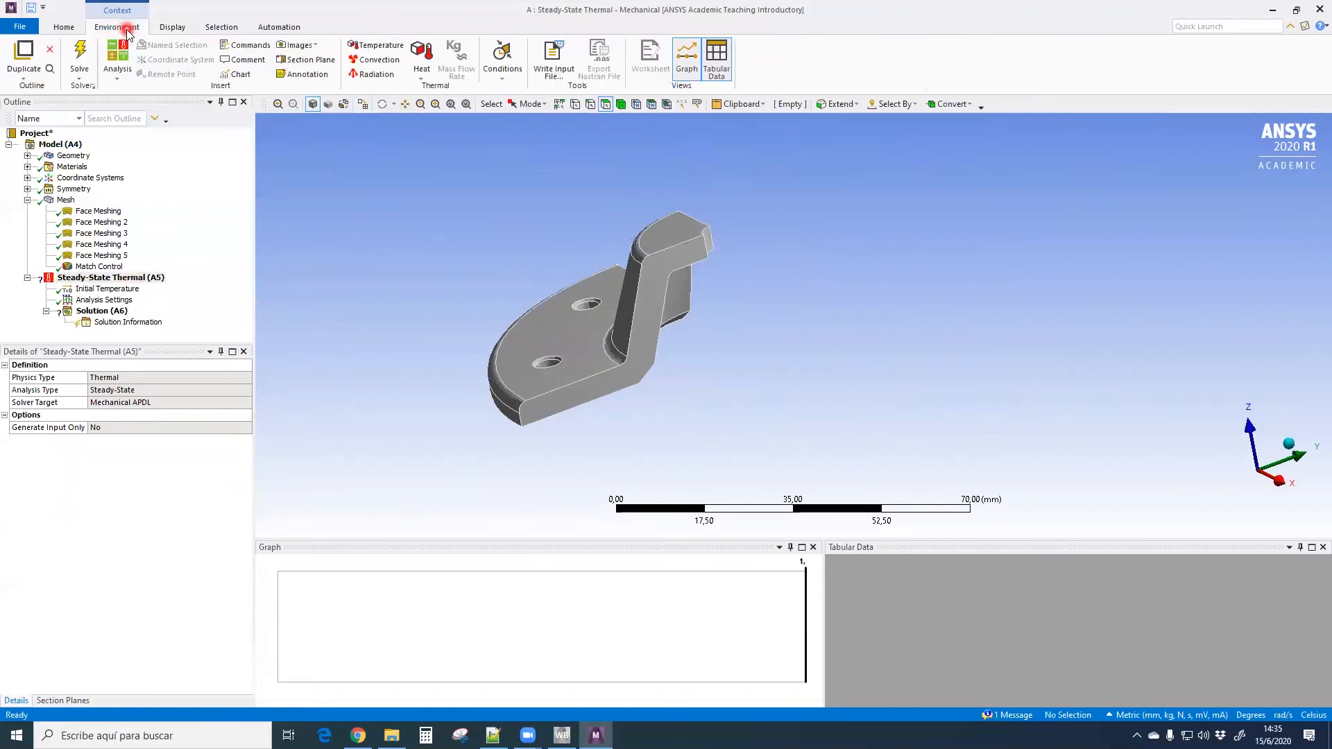
{"action": "left_click", "coordinate": [398, 47]}
{"action": "middle_click_drag", "start_coordinate": [451, 261], "coordinate": [360, 196]}
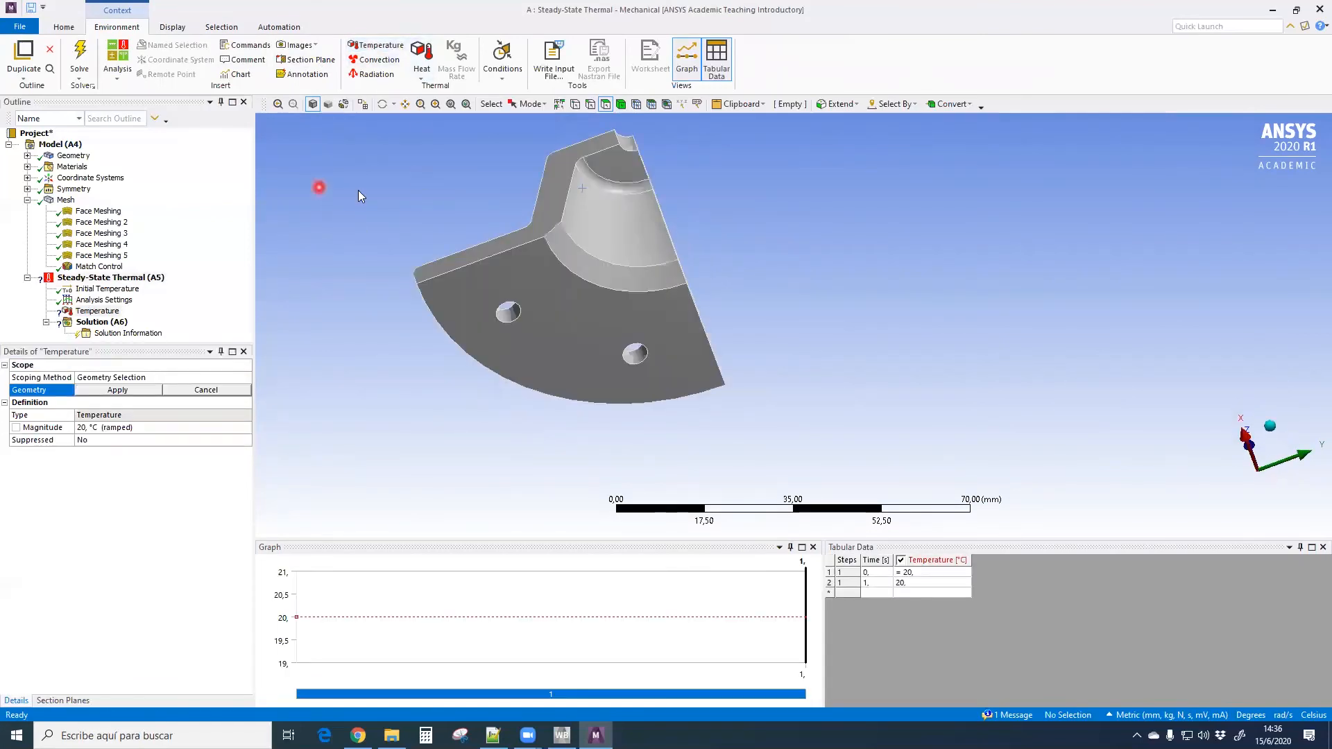
{"action": "middle_click_drag", "start_coordinate": [505, 258], "coordinate": [568, 522], "text": "ctrl"}
{"action": "middle_click_drag", "start_coordinate": [704, 416], "coordinate": [694, 287], "text": "ctrl"}
{"action": "scroll", "coordinate": [695, 291], "scroll_direction": "up", "scroll_amount": 2}
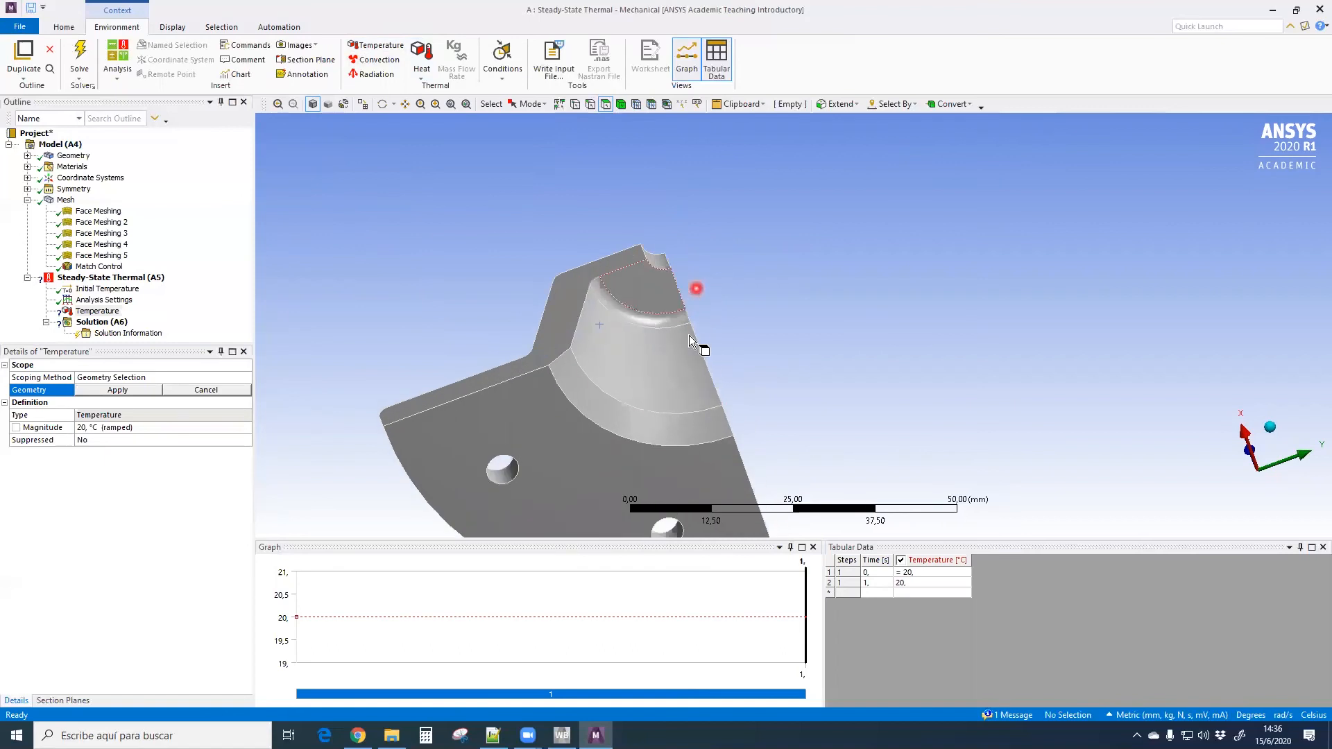
{"action": "scroll", "coordinate": [689, 335], "scroll_direction": "up", "scroll_amount": 1}
{"action": "left_click", "coordinate": [626, 282]}
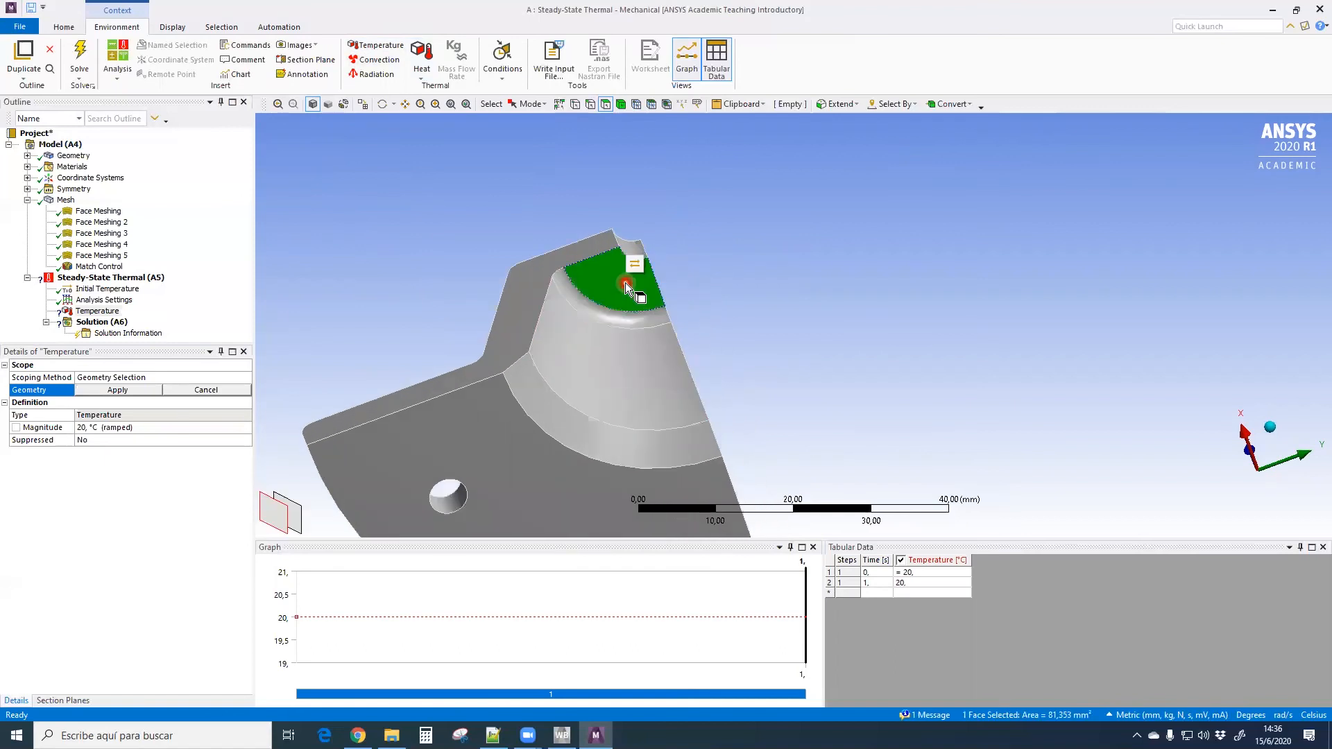
{"action": "left_click", "coordinate": [840, 104]}
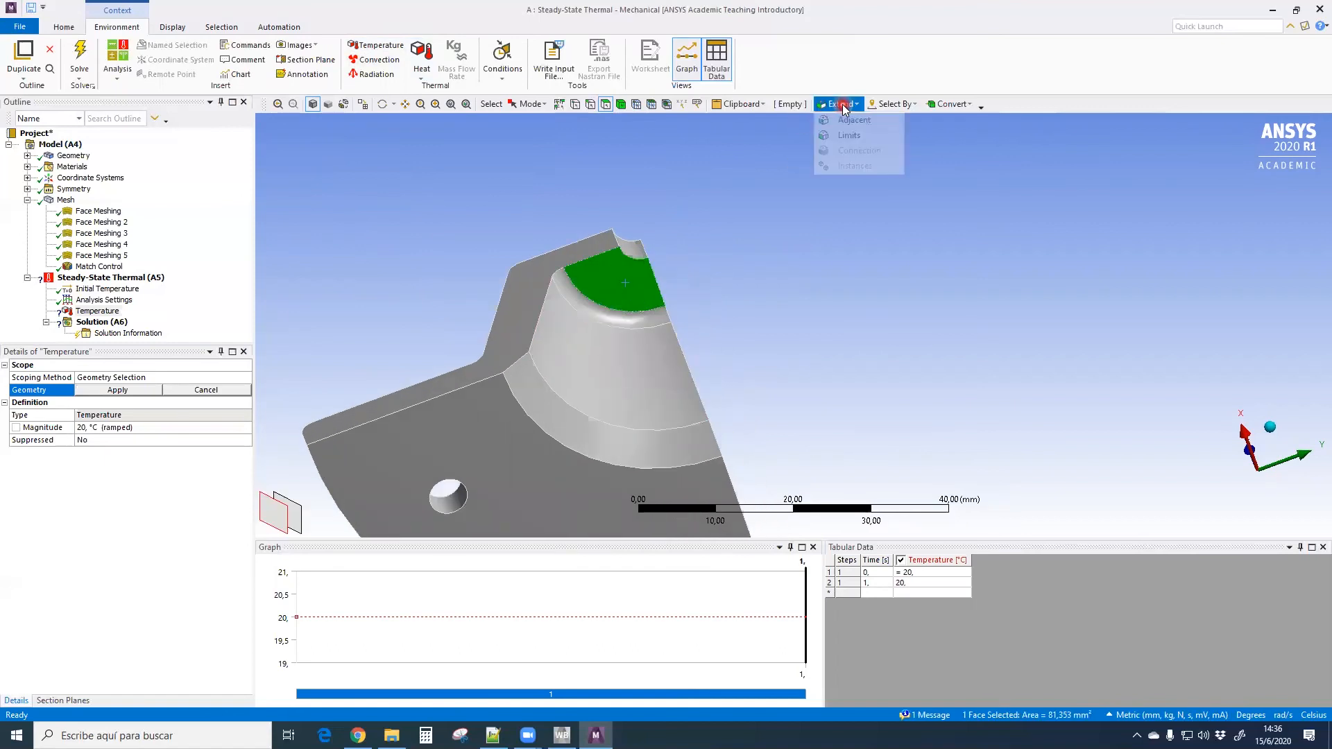
{"action": "left_click", "coordinate": [849, 135]}
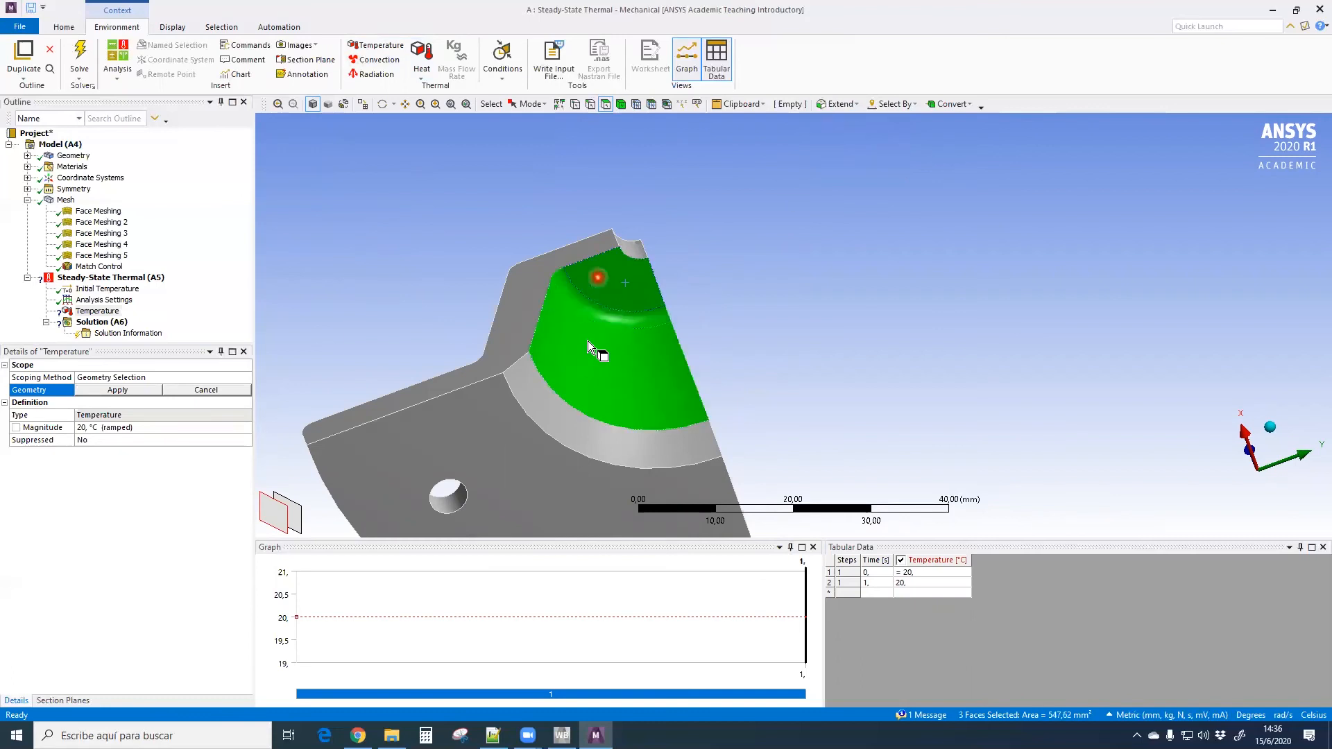
{"action": "left_click", "coordinate": [116, 390]}
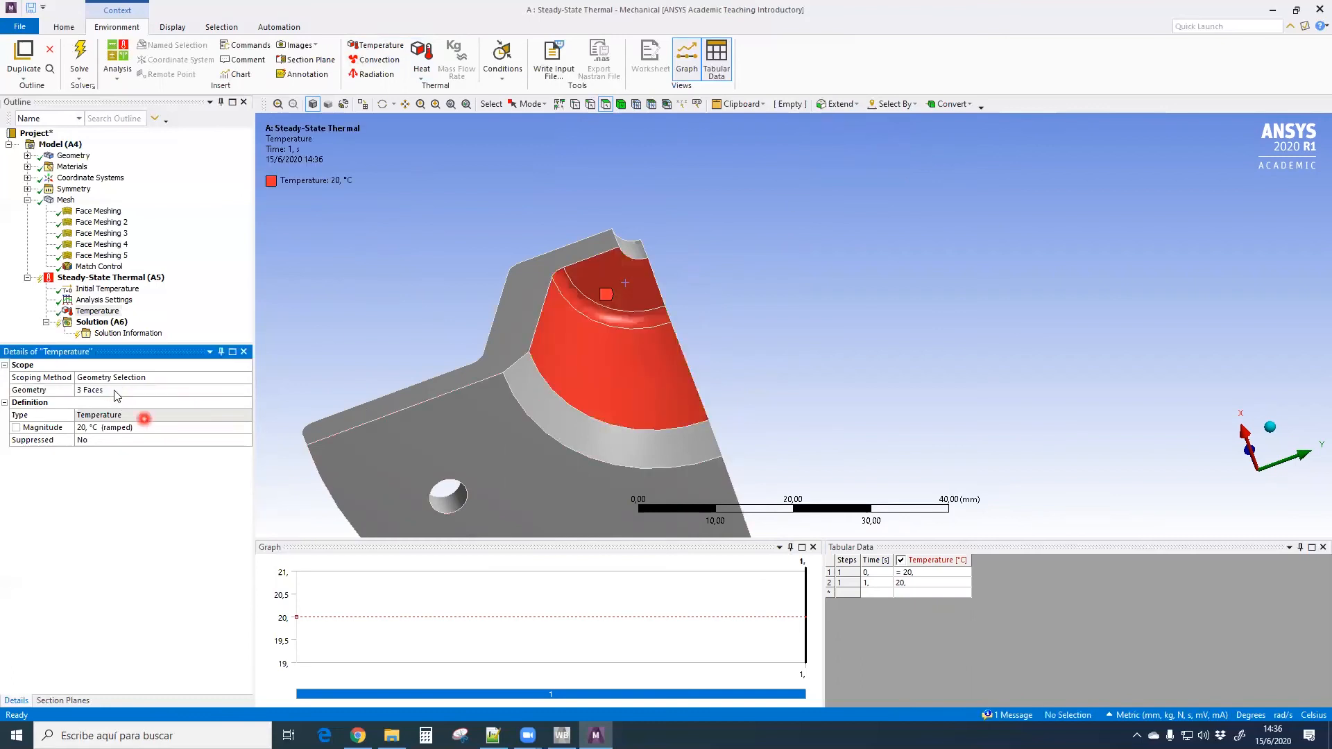
Set the magnitude of the inner faces' temperature load to 50 °C
{"action": "middle_click_drag", "start_coordinate": [628, 326], "coordinate": [663, 256]}
{"action": "left_click", "coordinate": [154, 425]}
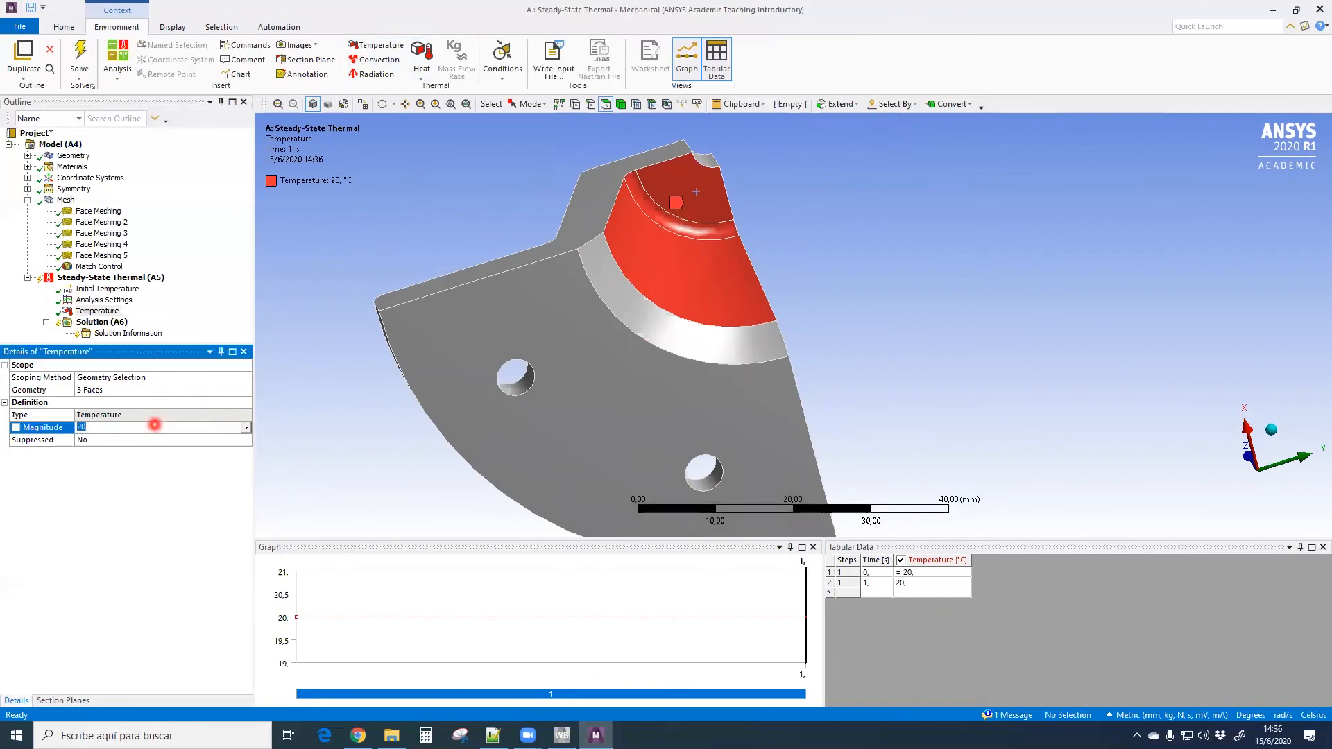
{"action": "key", "text": "Return"}
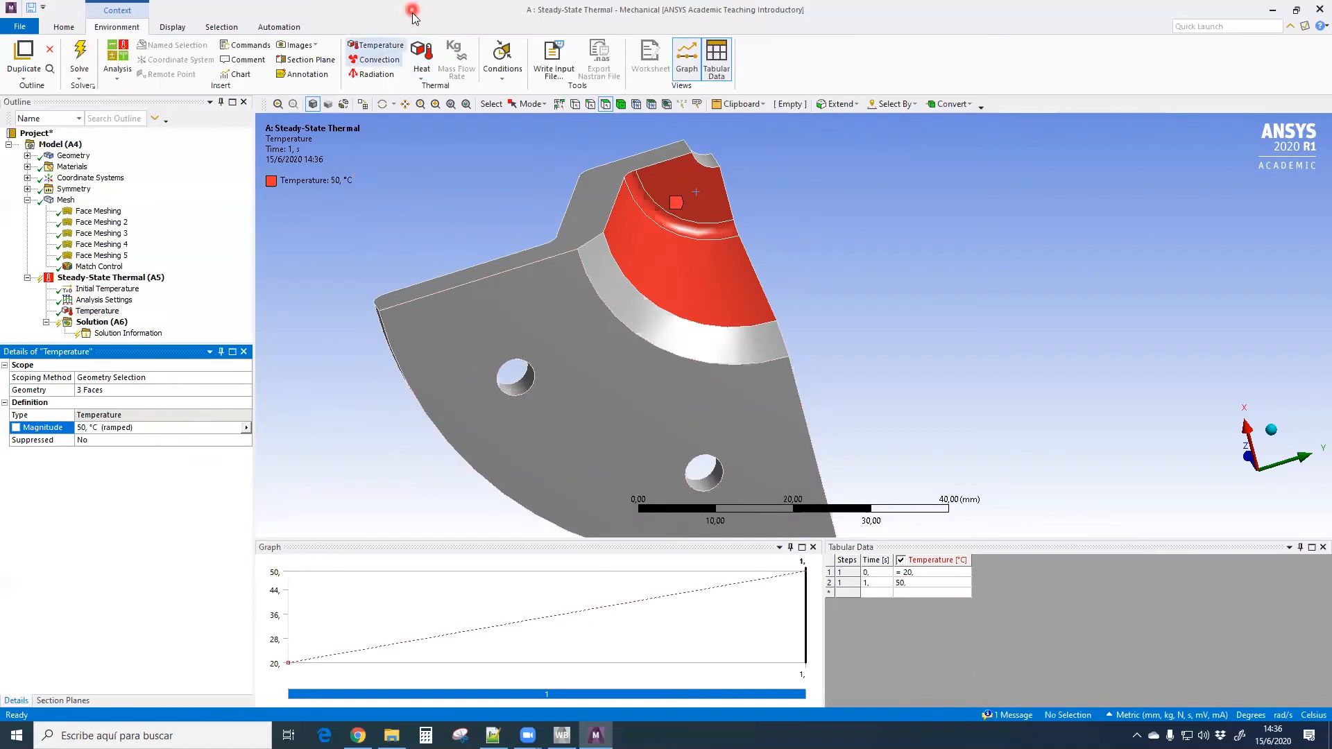
Add a second temperature load of 40 °C on the flat underside face of the flange with the two holes
{"action": "left_click", "coordinate": [391, 47]}
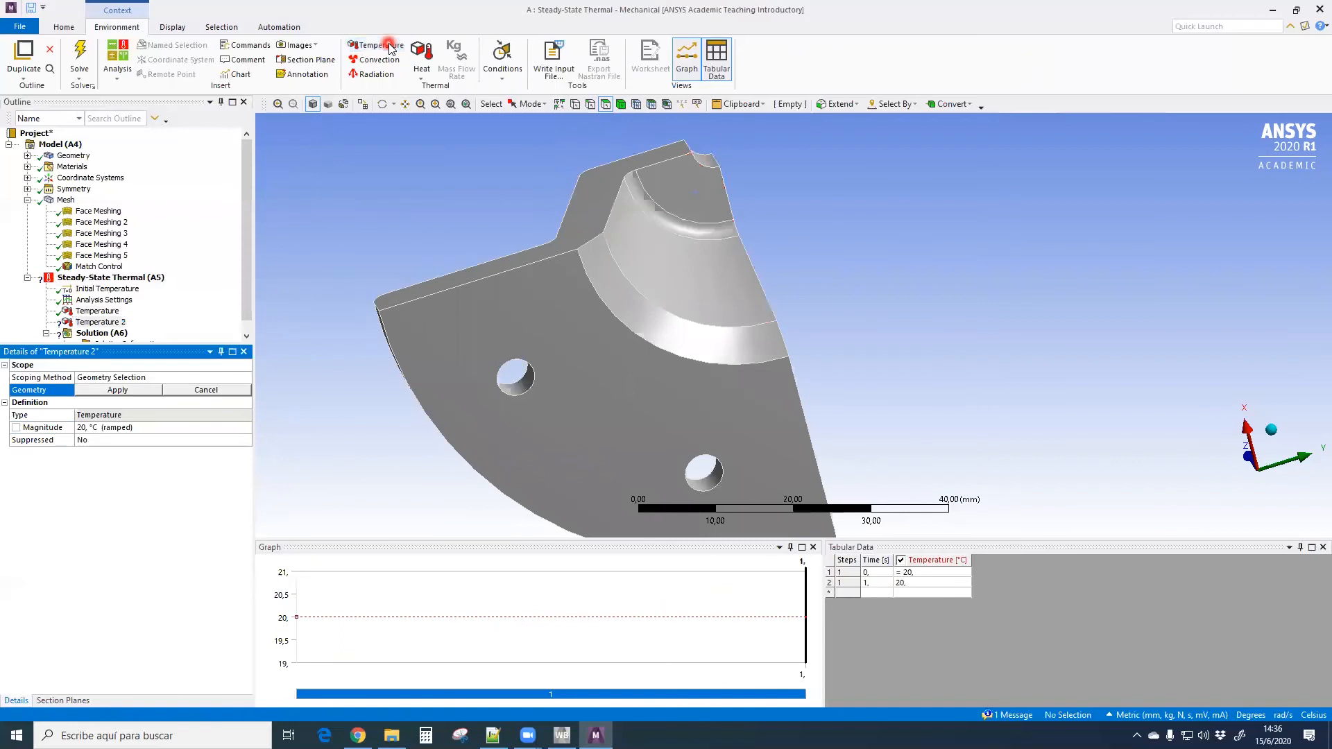
{"action": "left_click", "coordinate": [605, 385]}
{"action": "middle_click_drag", "start_coordinate": [398, 244], "coordinate": [428, 264]}
{"action": "left_click", "coordinate": [137, 390]}
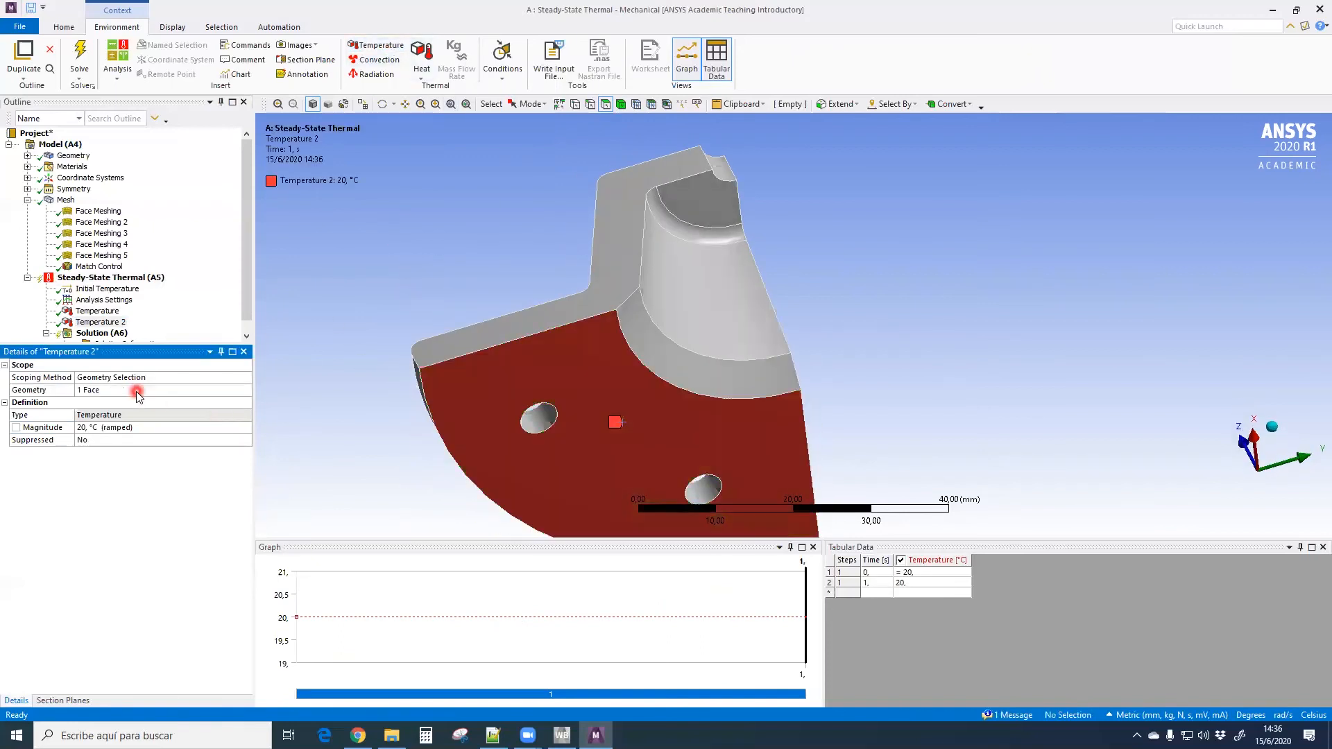
{"action": "middle_click_drag", "start_coordinate": [537, 319], "coordinate": [645, 219], "text": "ctrl"}
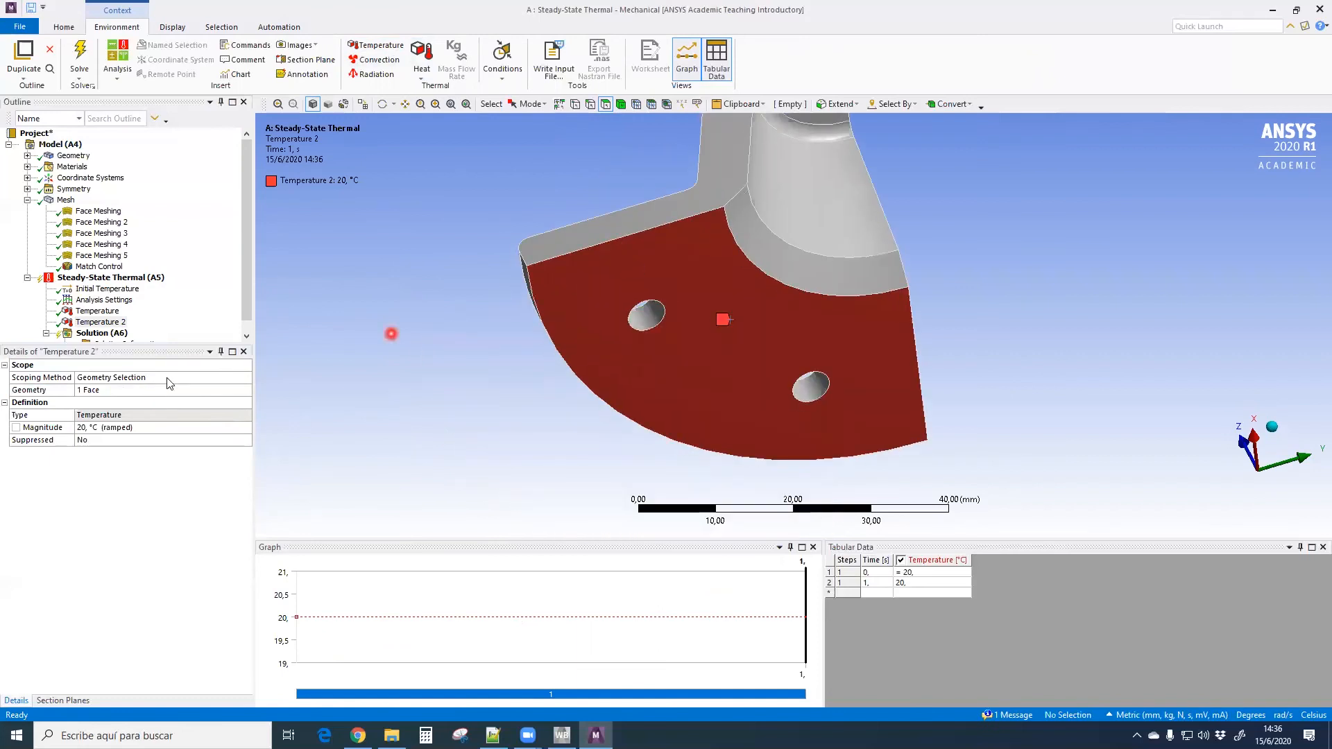
{"action": "left_click", "coordinate": [138, 428]}
{"action": "type", "text": "40"}
{"action": "key", "text": "Return"}
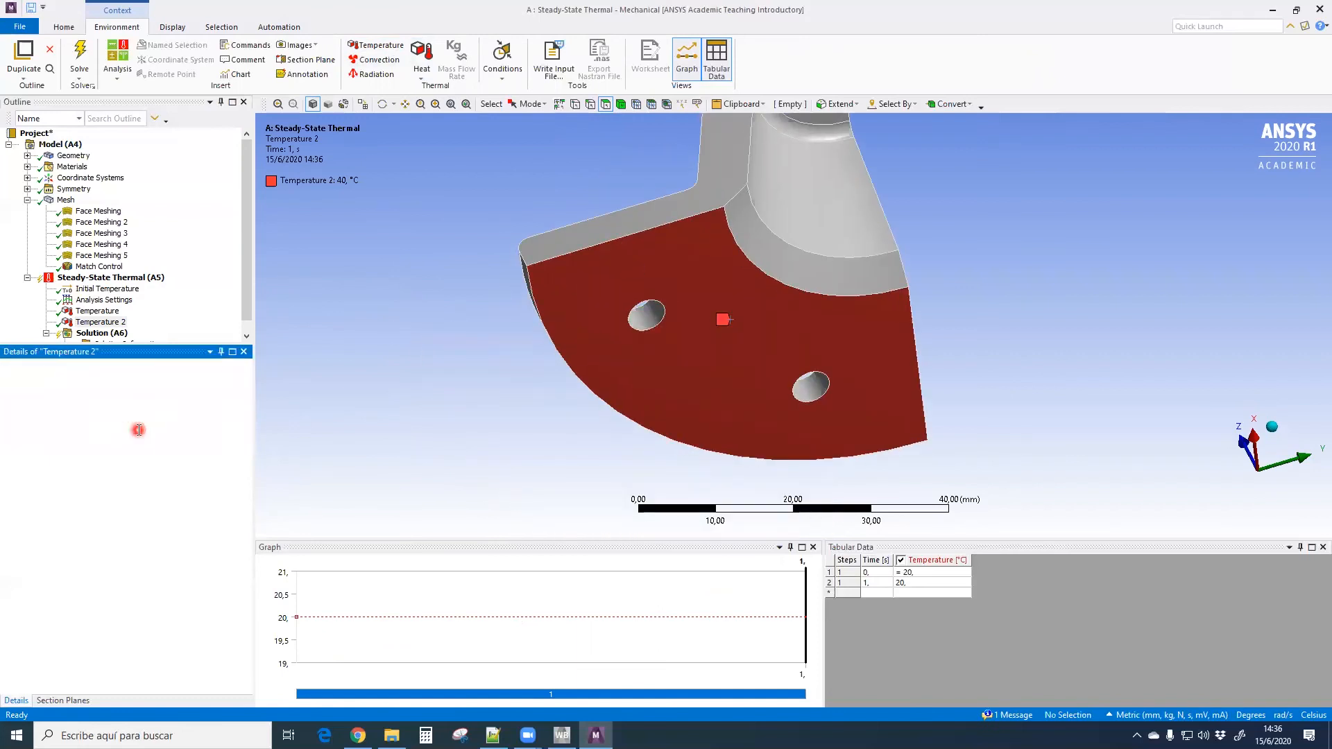
Add a convection load on the seven outer faces, extending the selection from the cover's top face to limits
{"action": "middle_click_drag", "start_coordinate": [470, 233], "coordinate": [465, 311]}
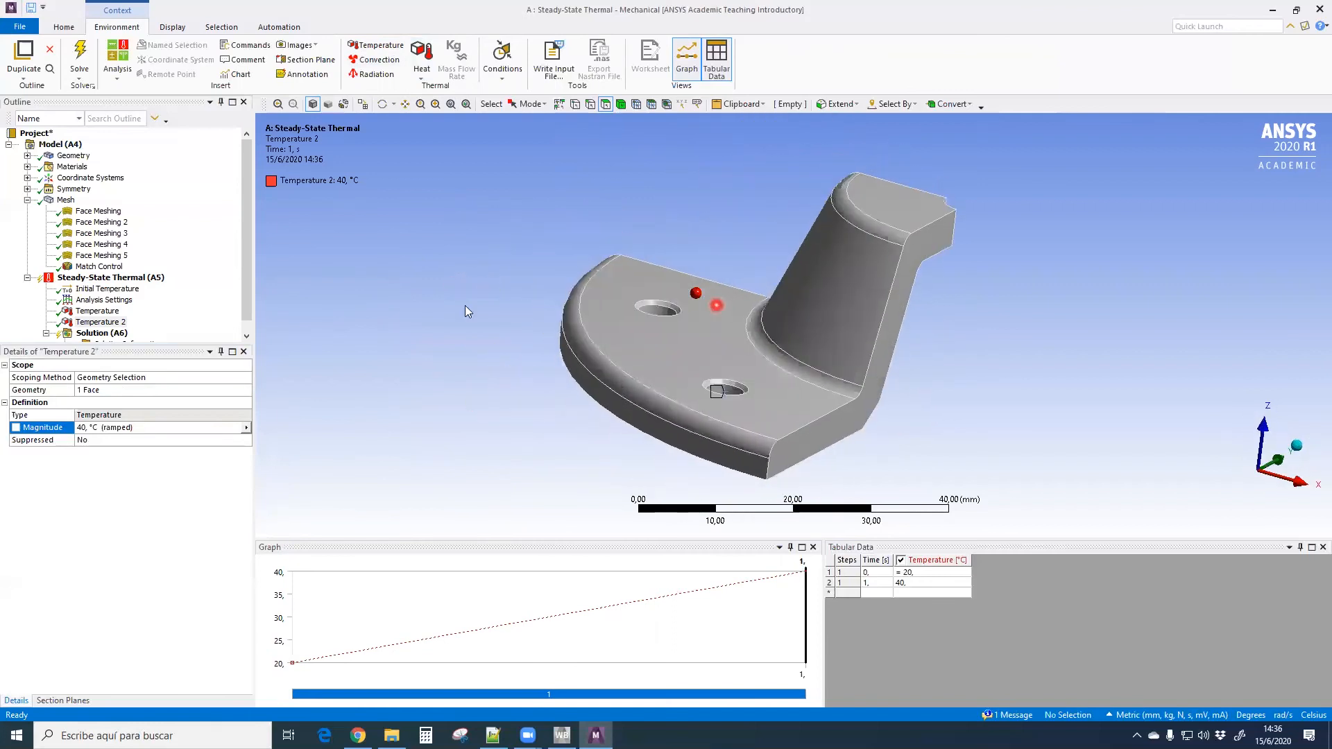
{"action": "left_click", "coordinate": [151, 279]}
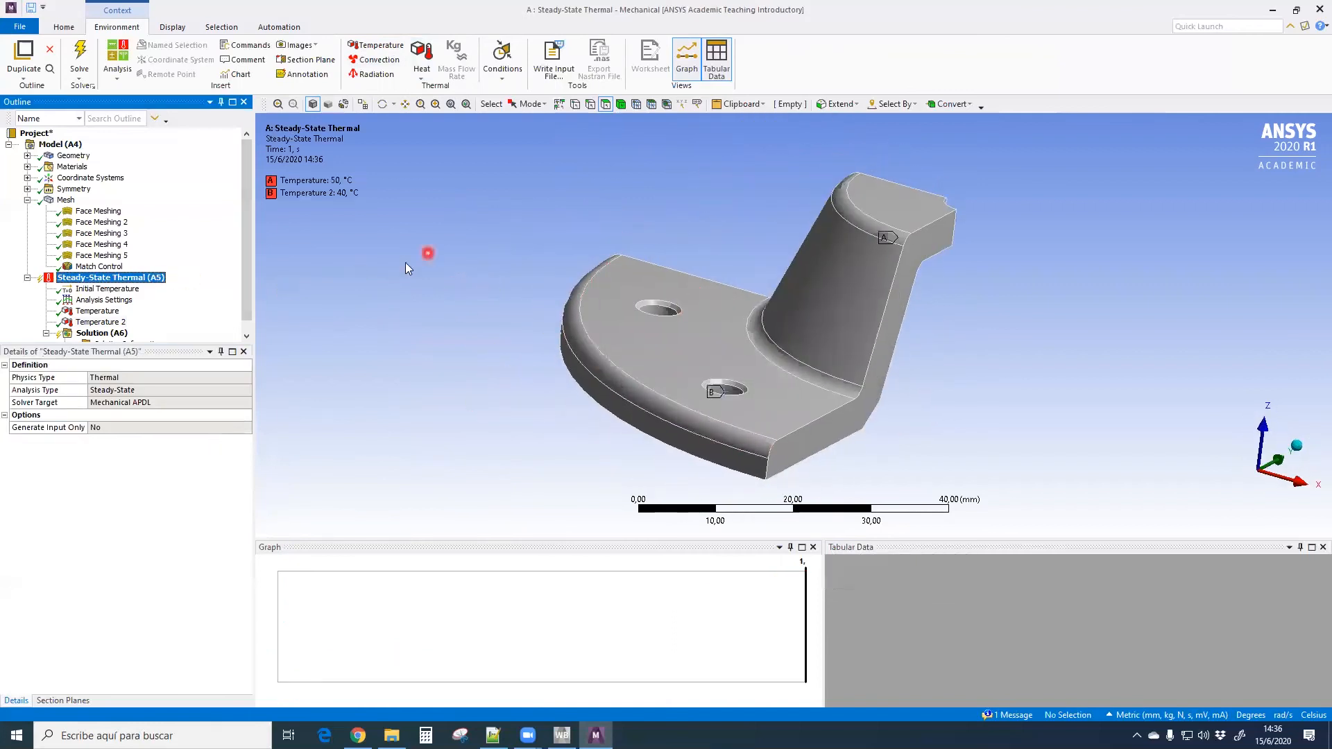
{"action": "left_click", "coordinate": [387, 59]}
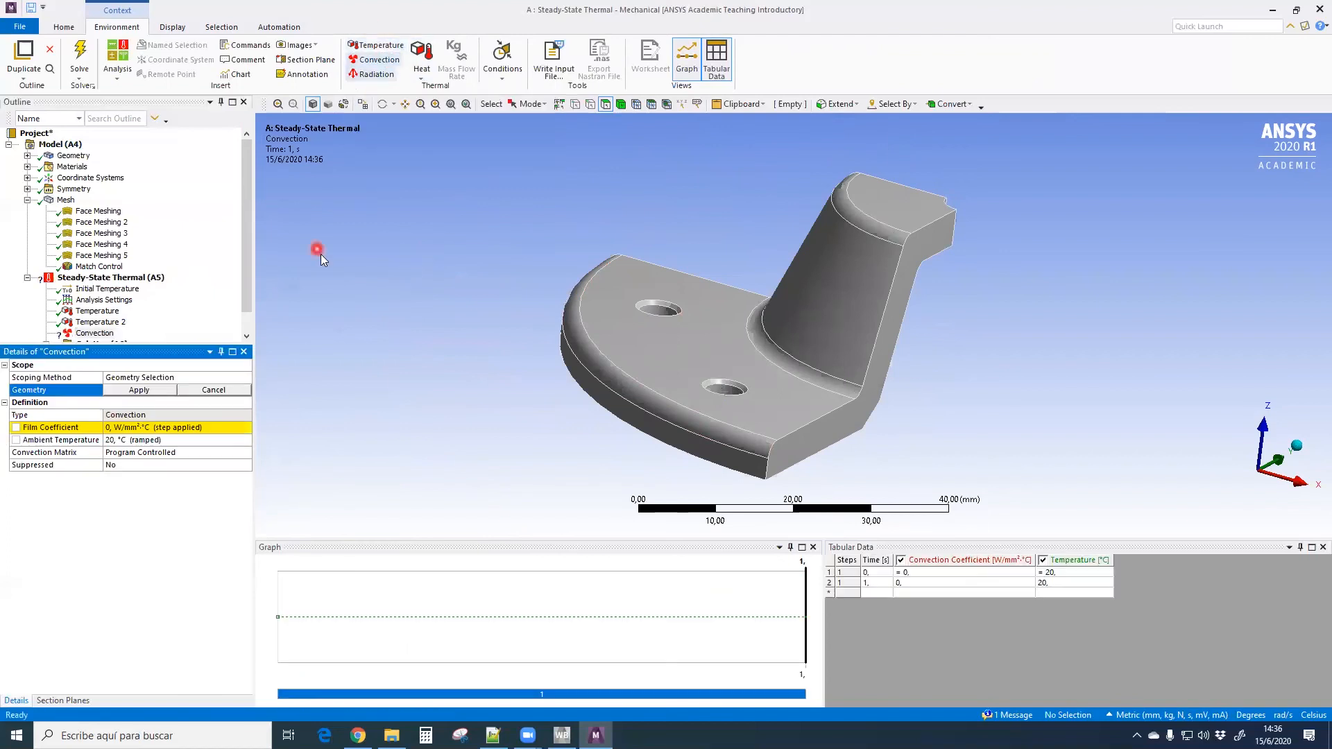
{"action": "left_click", "coordinate": [904, 198]}
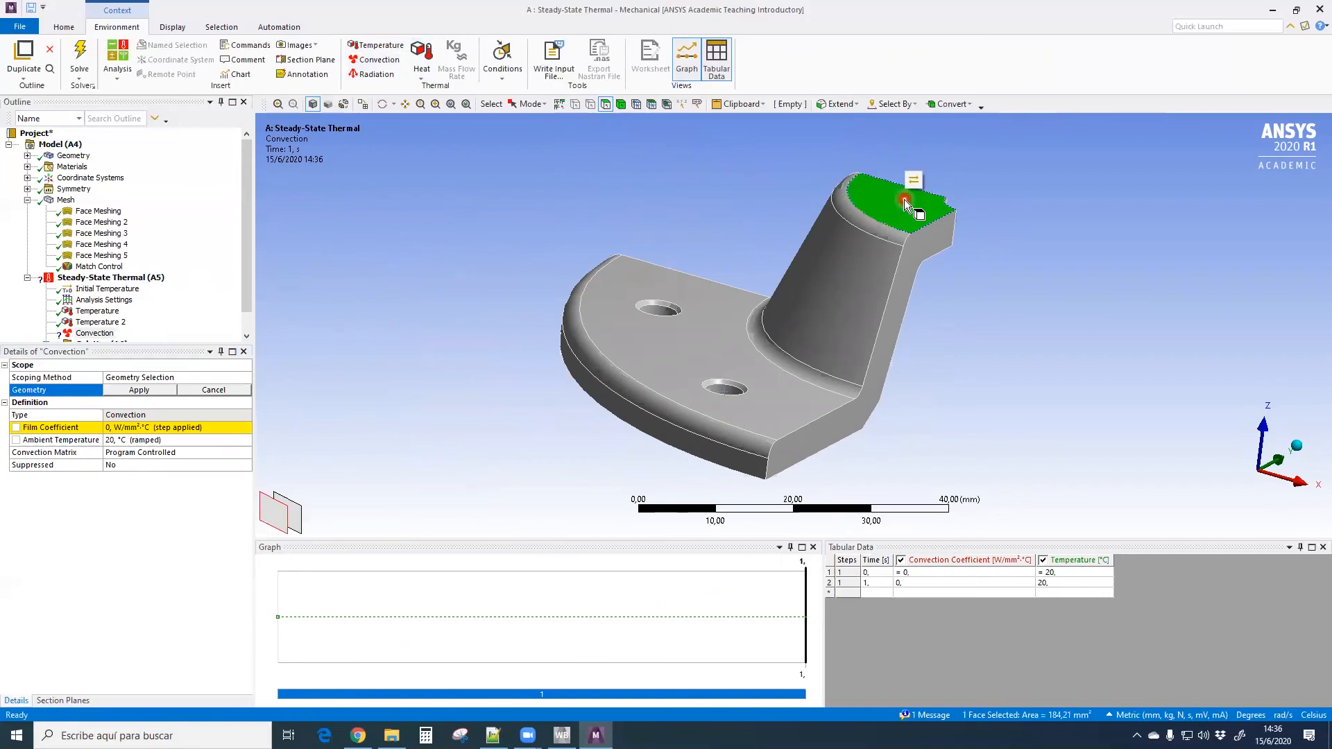
{"action": "left_click", "coordinate": [840, 104]}
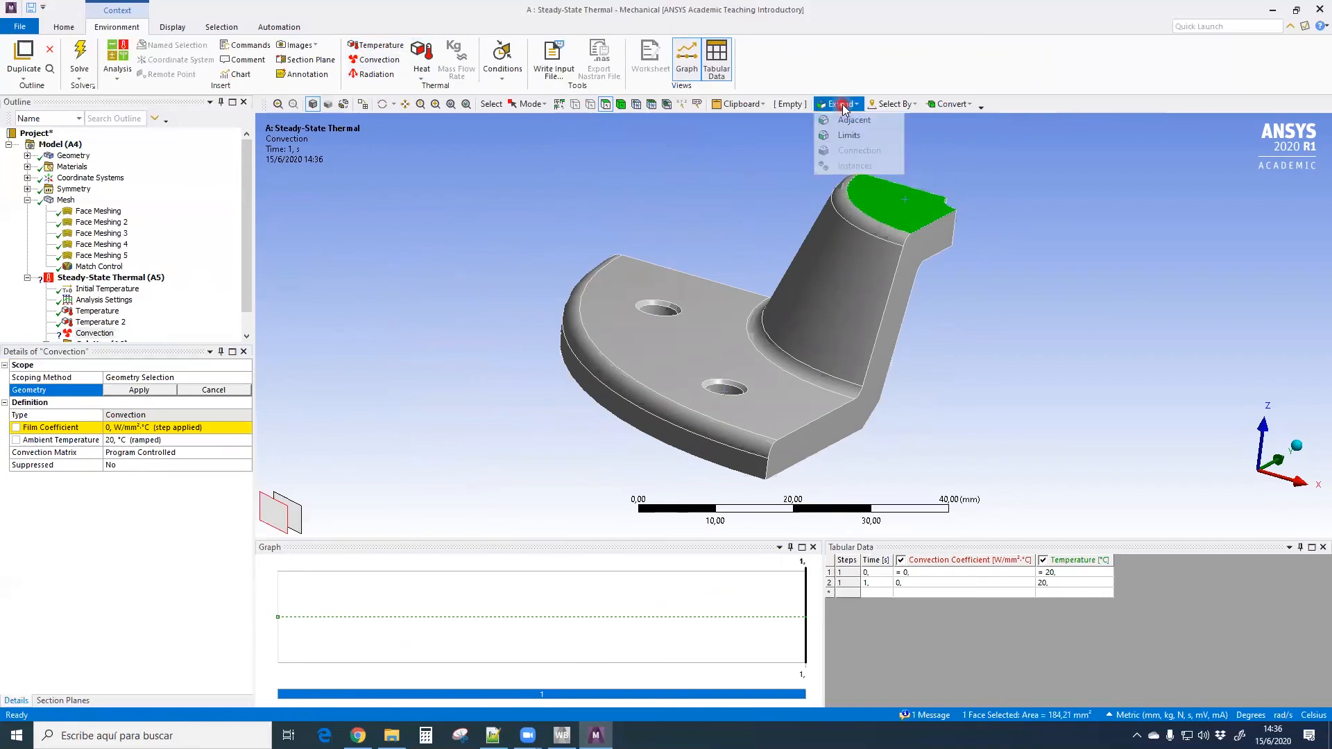
{"action": "left_click", "coordinate": [852, 135]}
{"action": "middle_click_drag", "start_coordinate": [544, 430], "coordinate": [529, 427]}
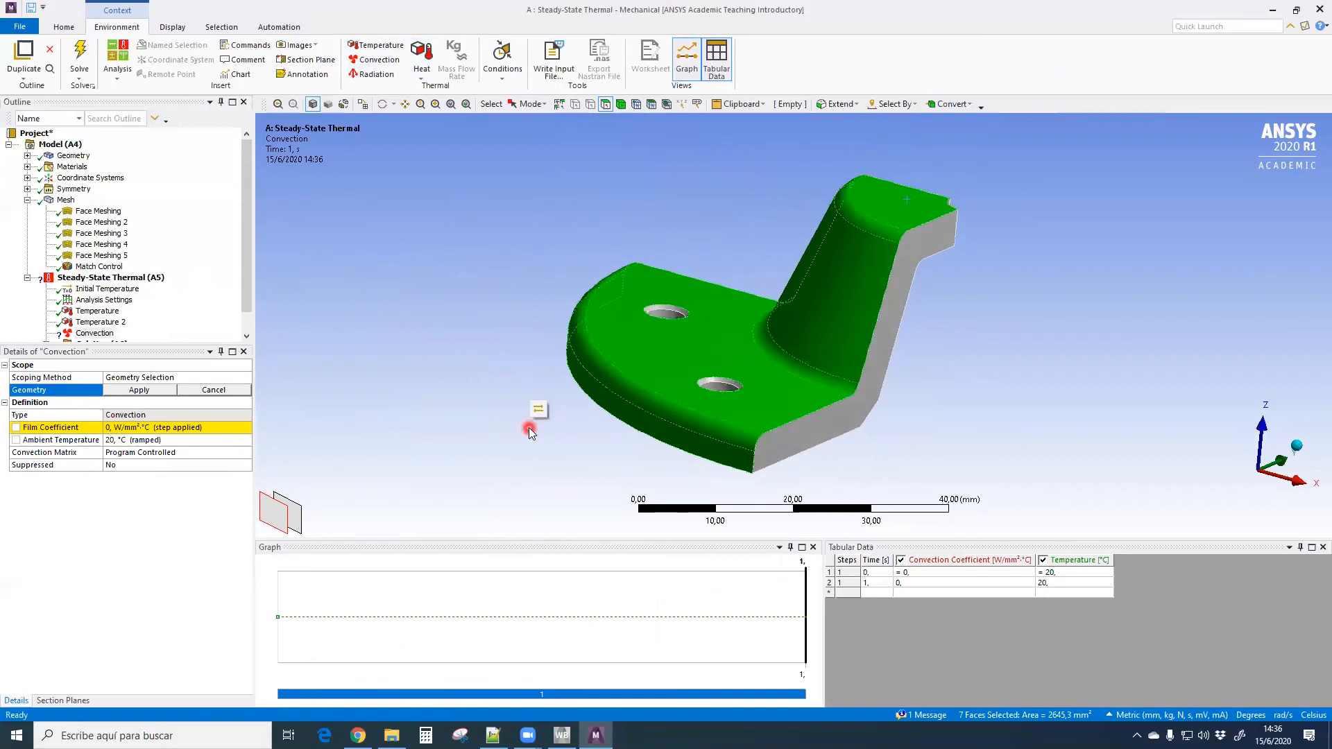
{"action": "left_click", "coordinate": [142, 389]}
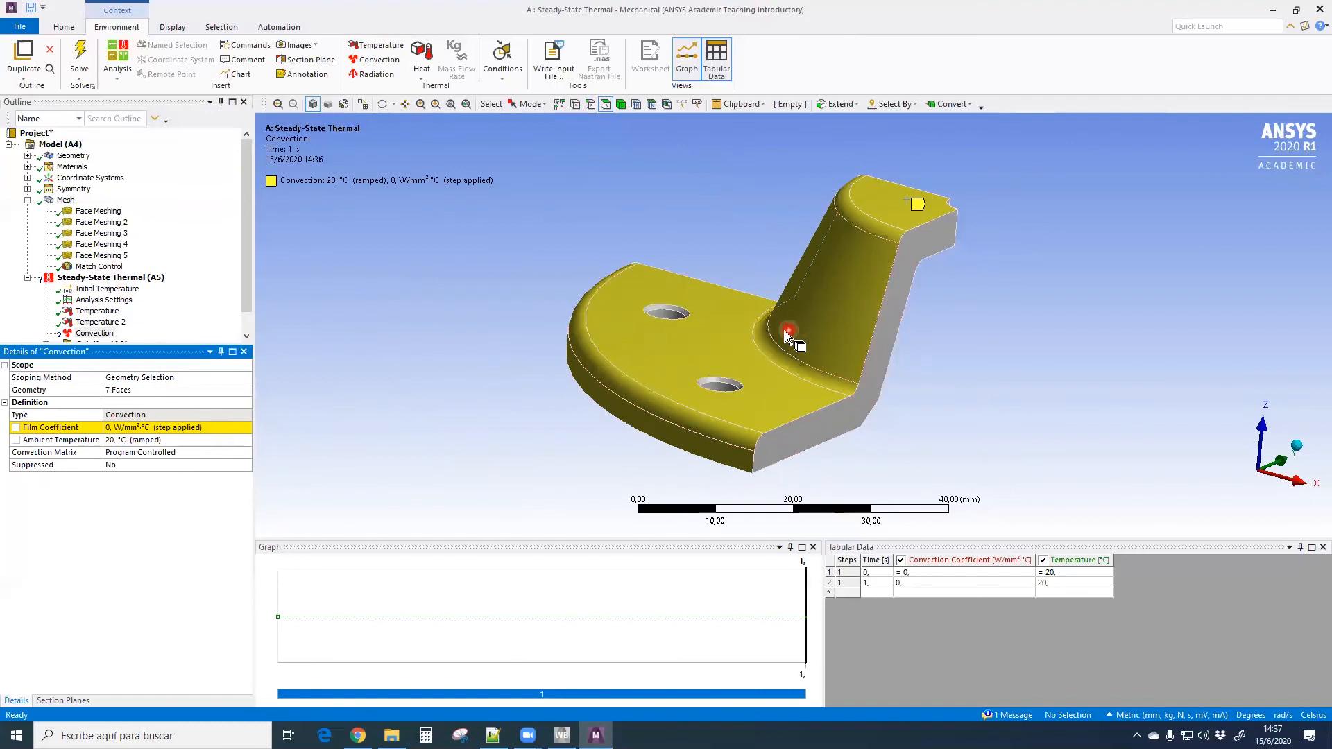
Import the temperature-dependent film coefficient Stagnant Air - Simplified Case for the convection load
{"action": "left_click", "coordinate": [243, 428]}
{"action": "left_click", "coordinate": [246, 428]}
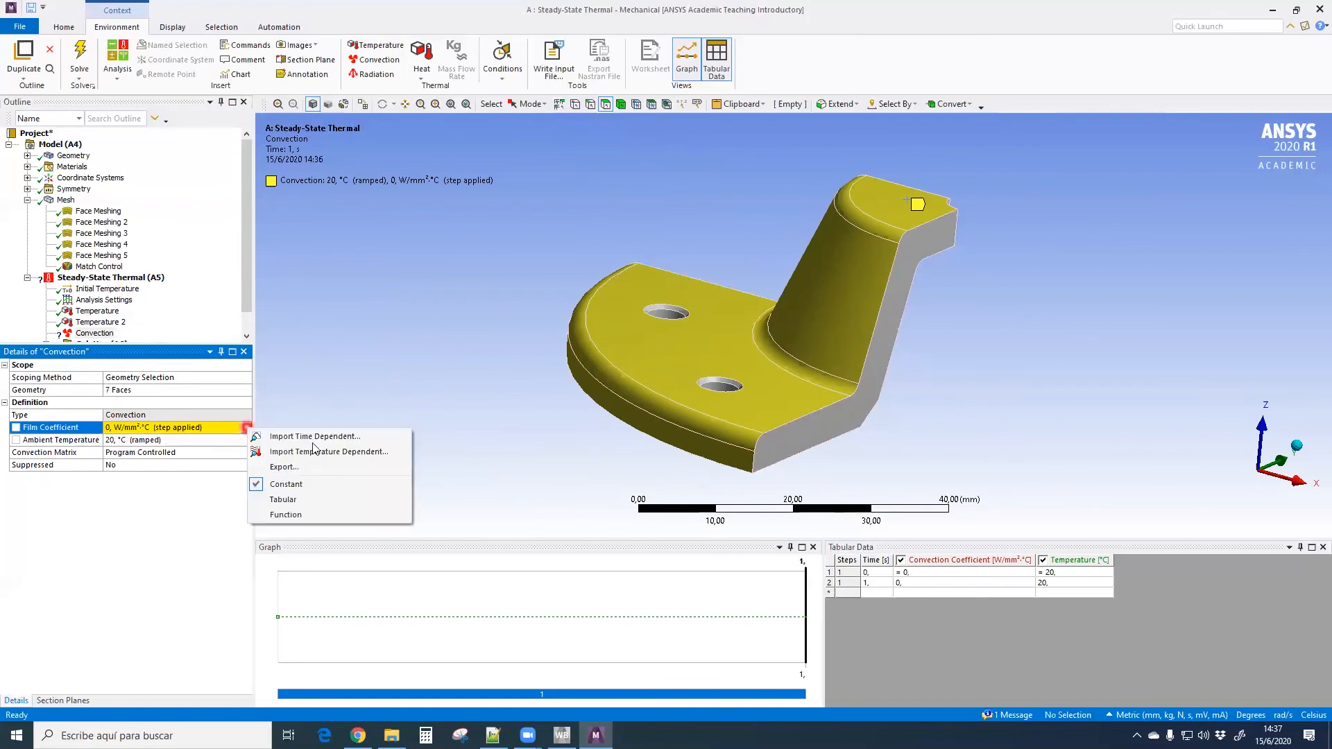
{"action": "left_click", "coordinate": [368, 452]}
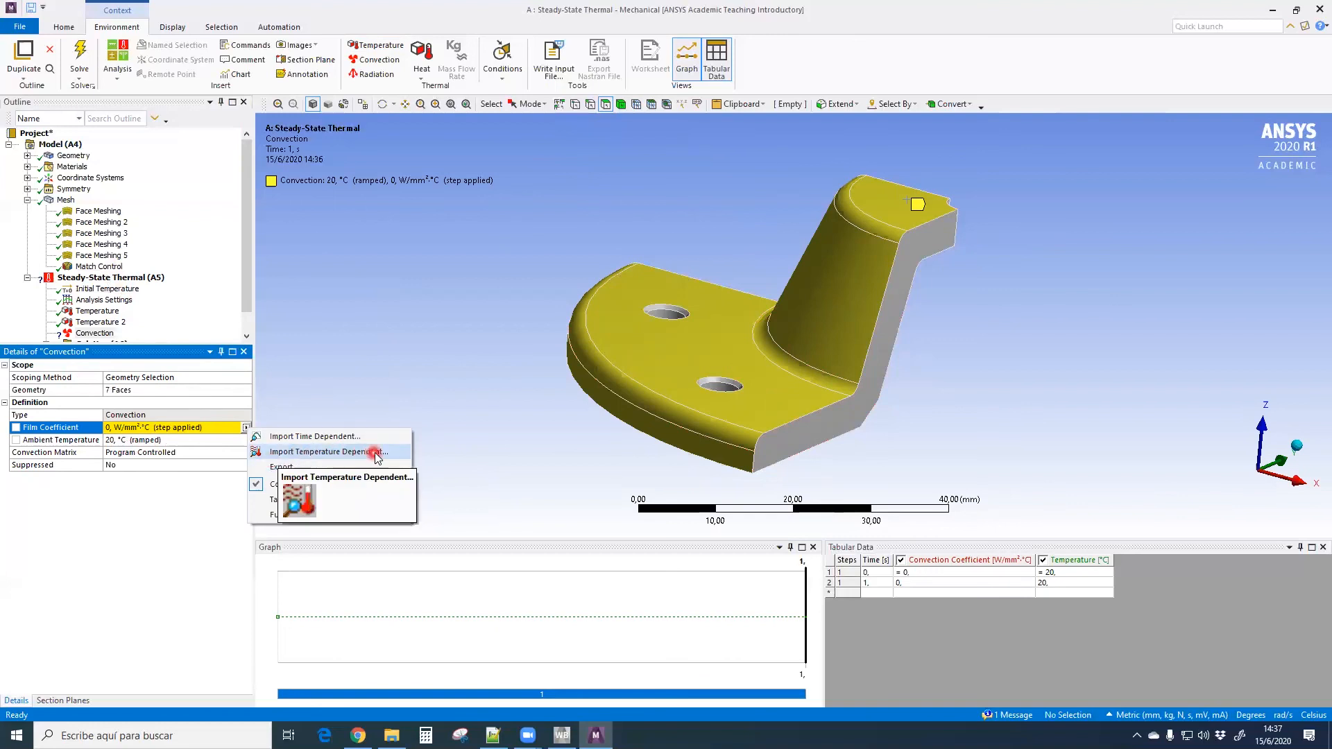
{"action": "left_click", "coordinate": [375, 452]}
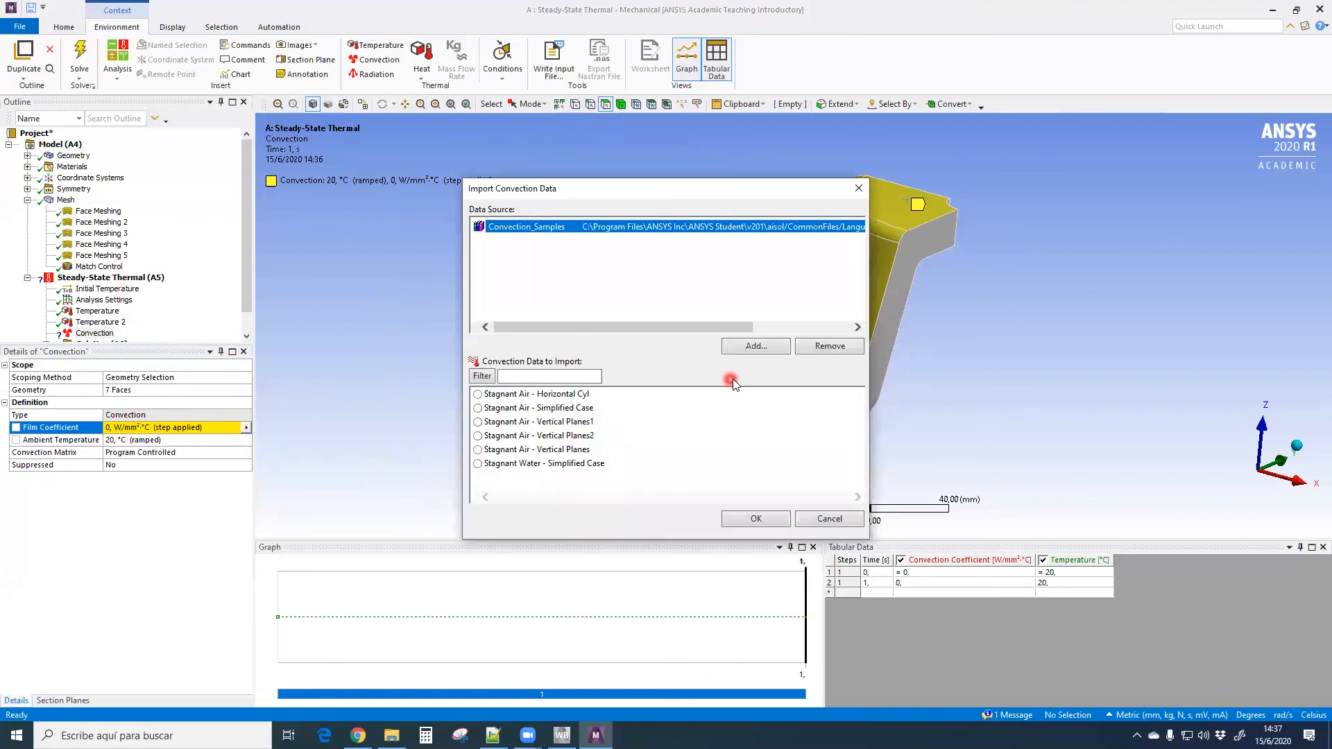
{"action": "left_click", "coordinate": [478, 407]}
{"action": "left_click", "coordinate": [756, 520]}
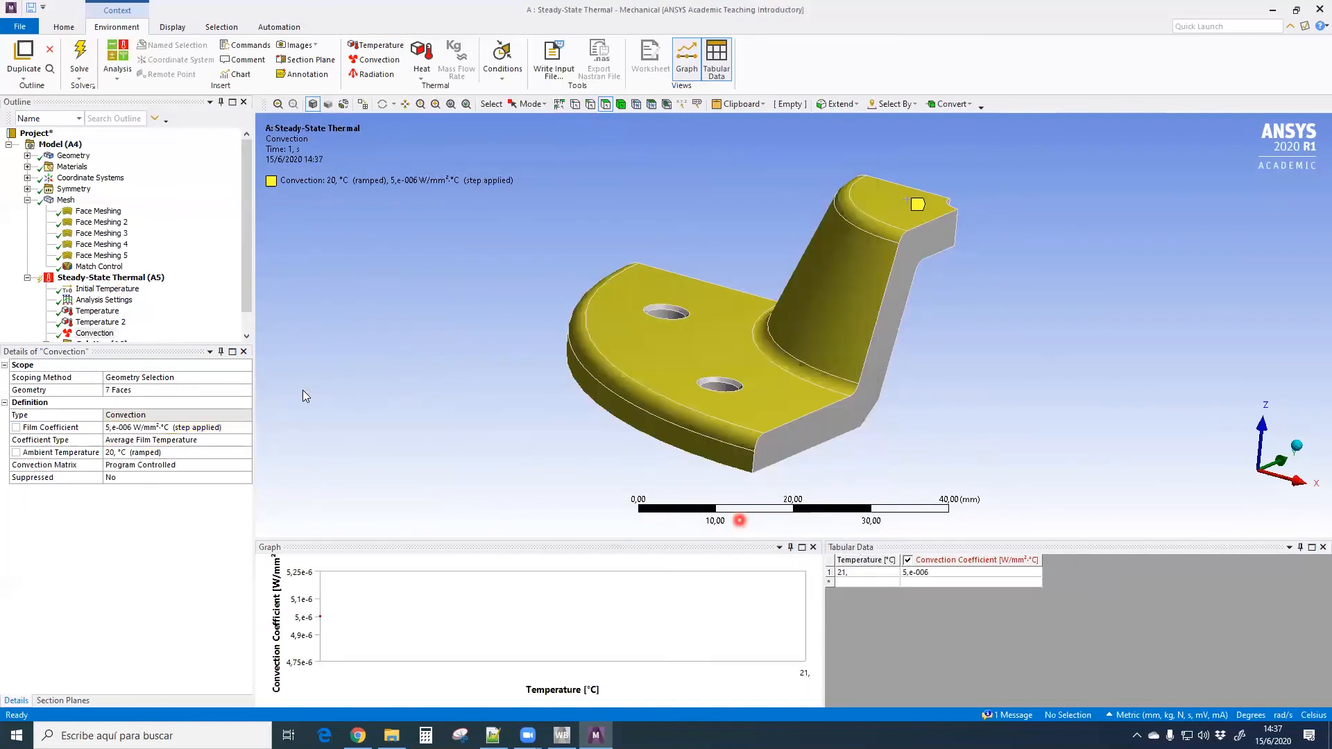
Check the convection film coefficient in Metric (m, kg, N, s, V, A) units, and return to Metric (mm, kg, N, s, mV, mA)
{"action": "left_click", "coordinate": [210, 428]}
{"action": "left_click", "coordinate": [424, 452]}
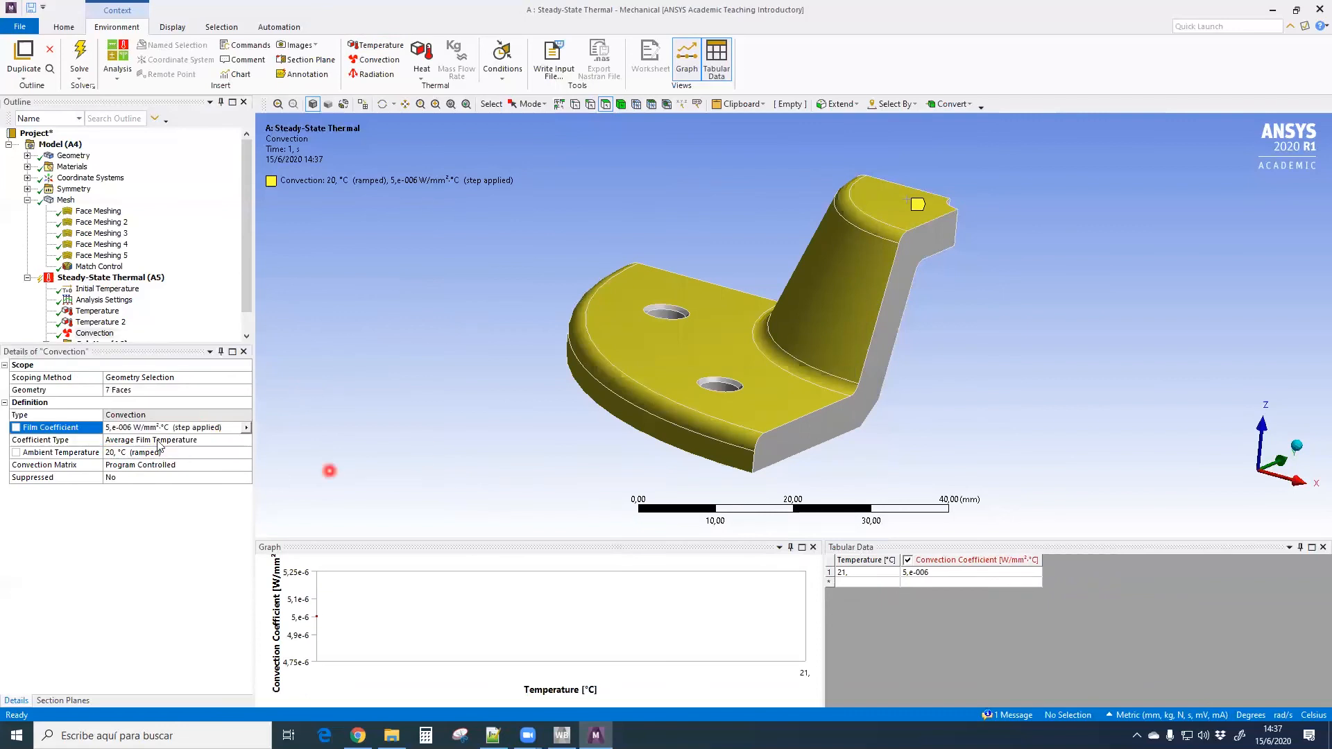
{"action": "left_click", "coordinate": [197, 429]}
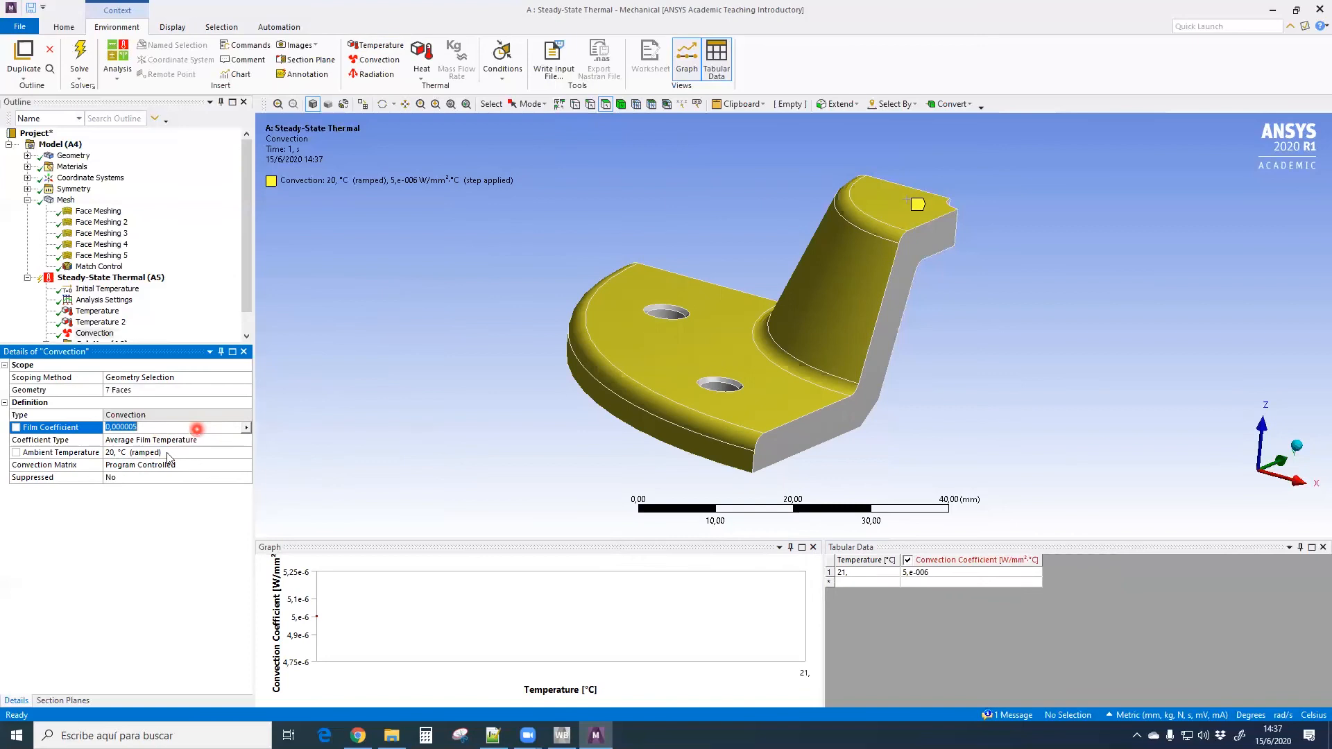
{"action": "left_click", "coordinate": [326, 437]}
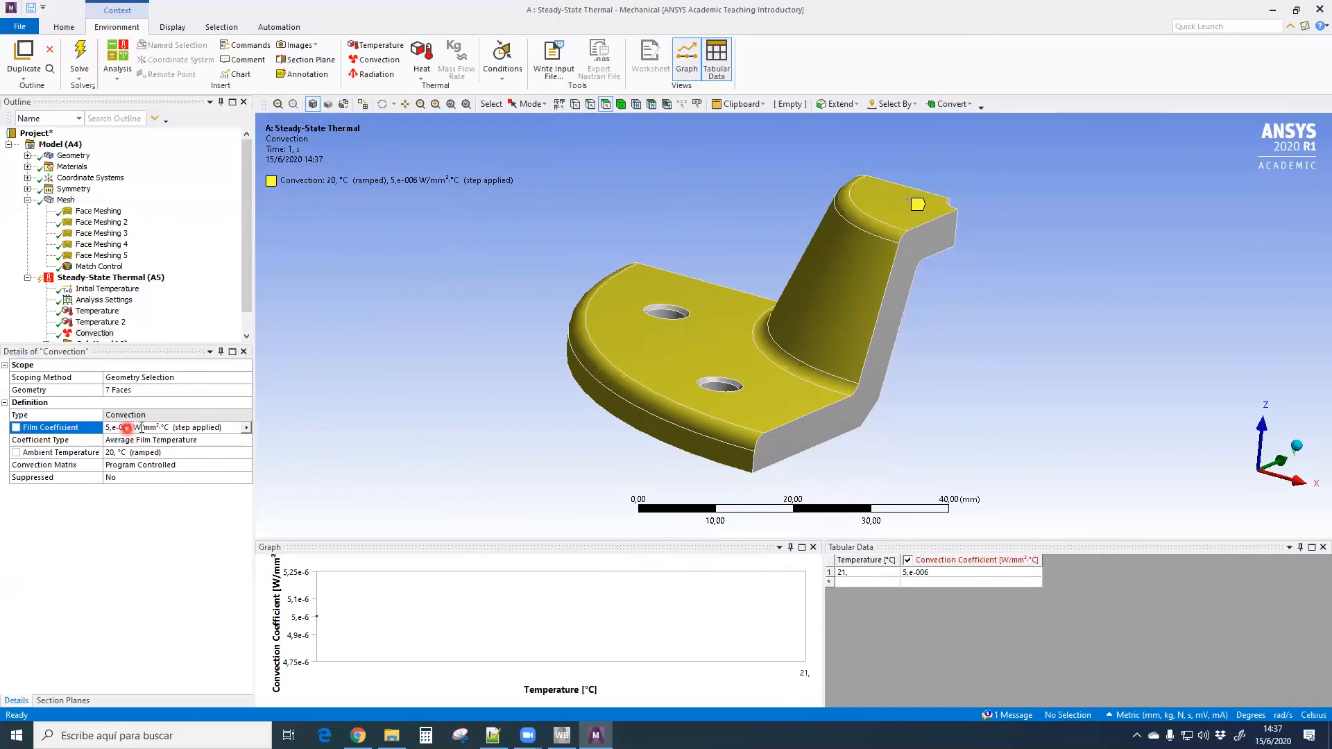
{"action": "left_click", "coordinate": [1156, 715]}
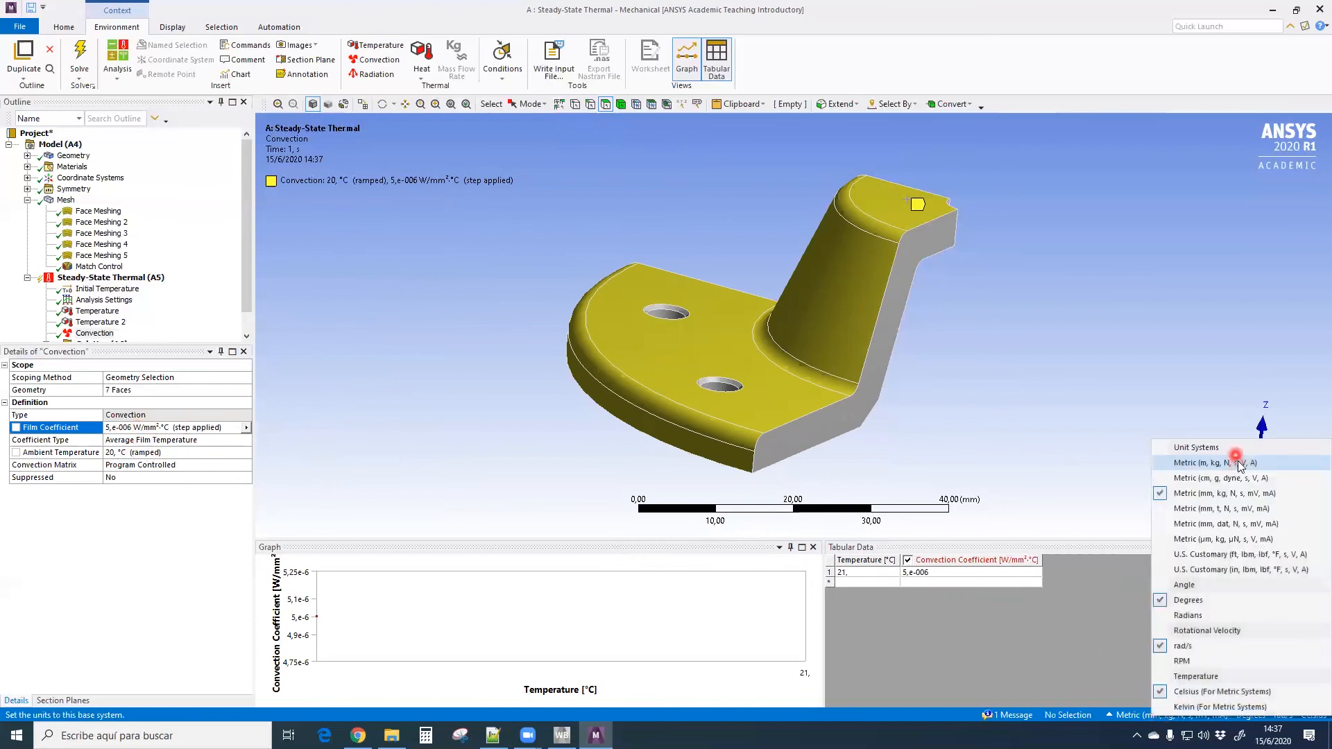
{"action": "left_click", "coordinate": [1232, 462]}
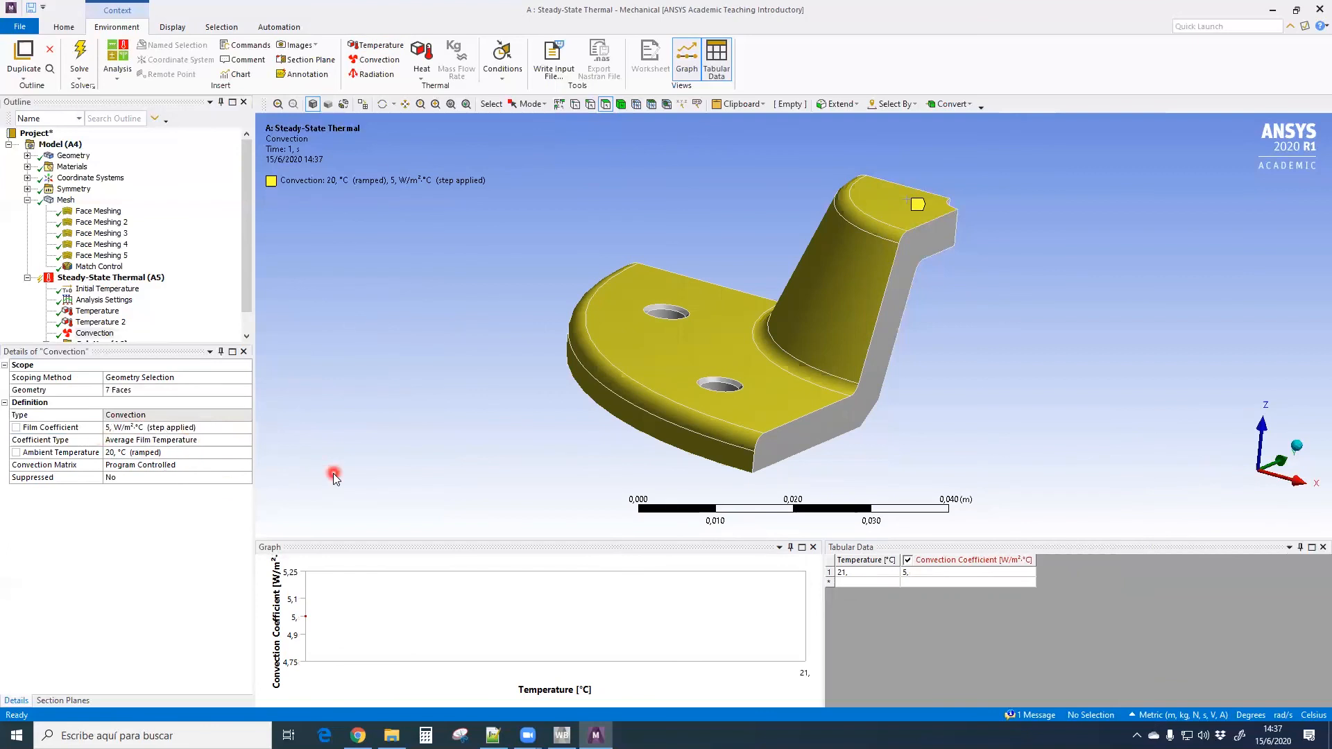
{"action": "left_click", "coordinate": [1207, 719]}
{"action": "left_click", "coordinate": [1204, 505]}
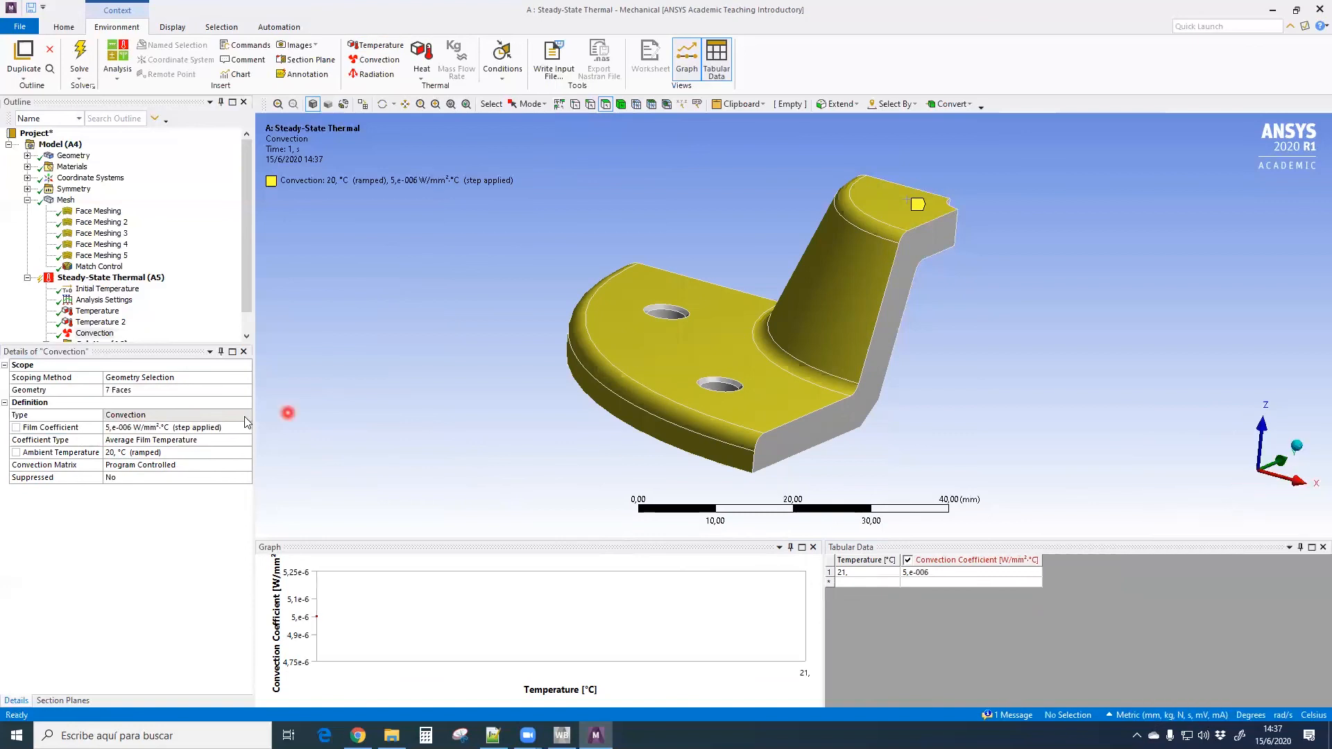
Review all the loads applied in the steady-state thermal environment on the cover's inner, outer and underside faces
{"action": "left_click_drag", "start_coordinate": [248, 250], "coordinate": [247, 268]}
{"action": "left_click", "coordinate": [364, 318]}
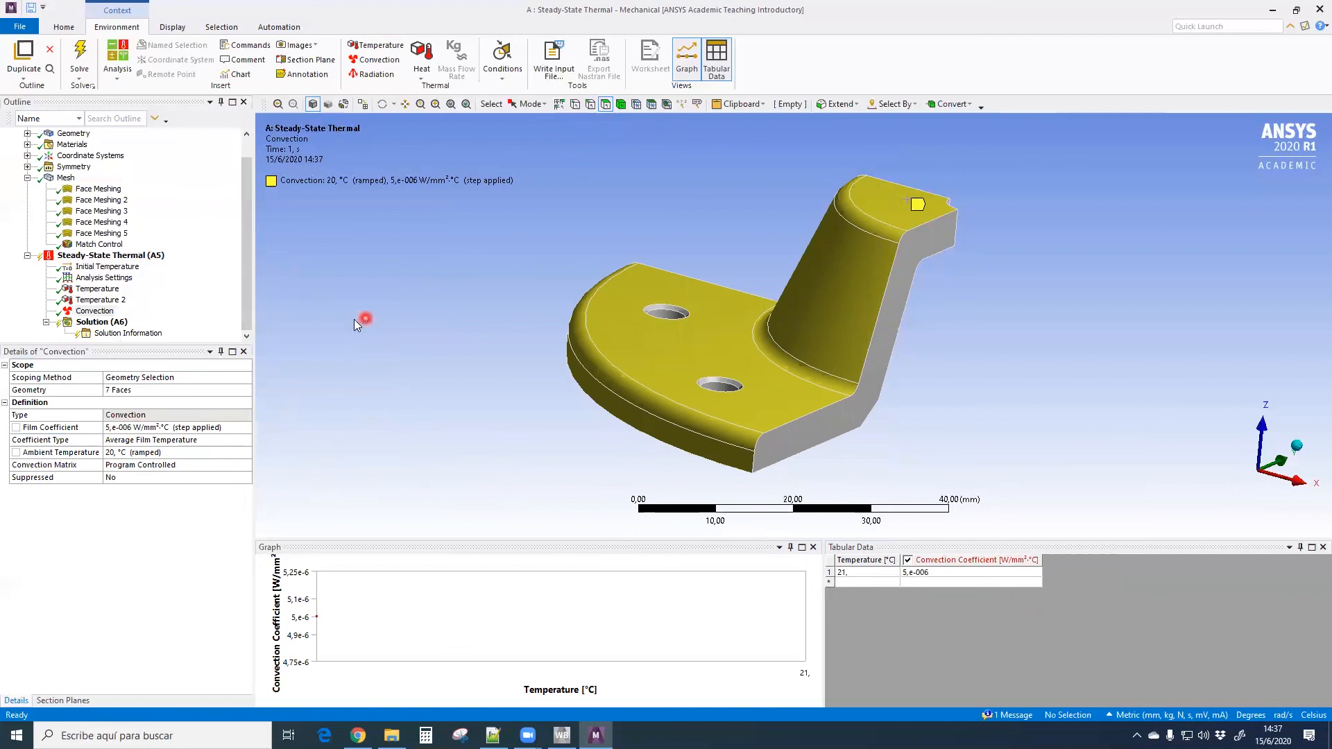
{"action": "left_click", "coordinate": [118, 256]}
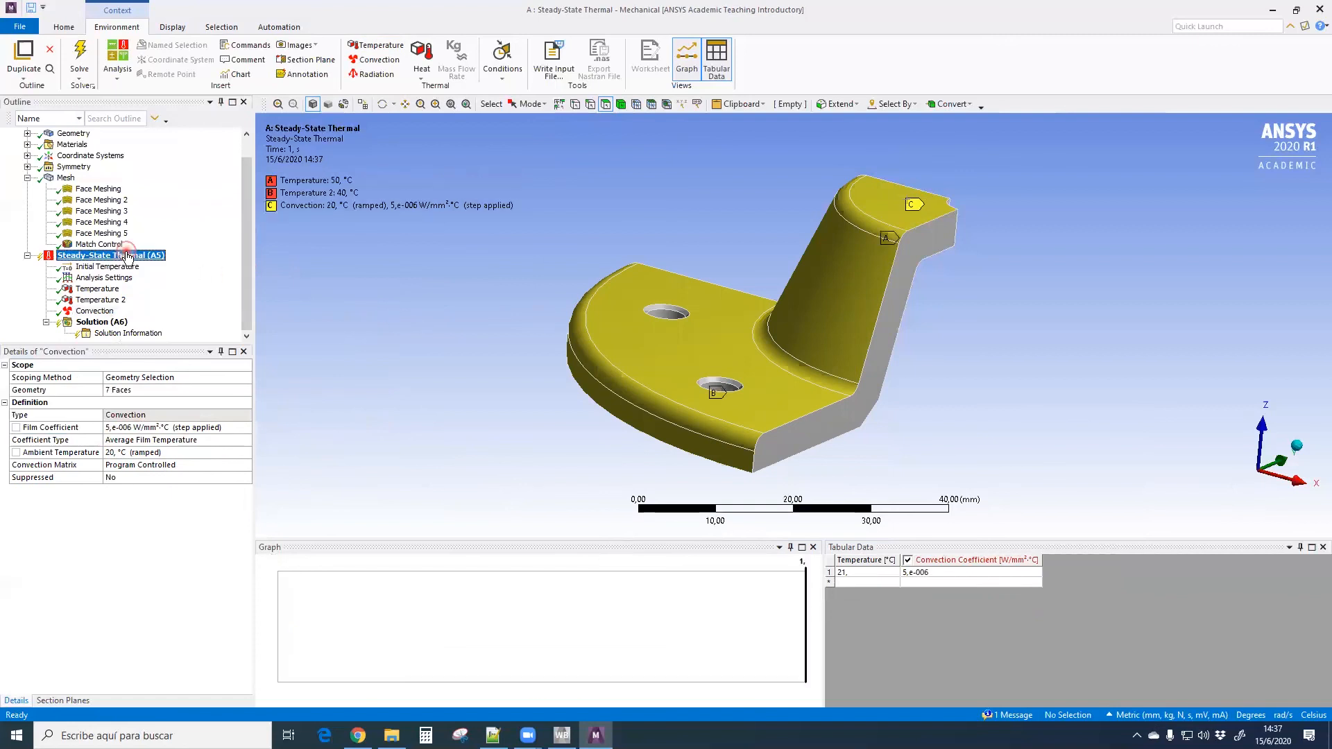
{"action": "middle_click_drag", "start_coordinate": [374, 297], "coordinate": [335, 301]}
{"action": "middle_click_drag", "start_coordinate": [534, 326], "coordinate": [688, 261]}
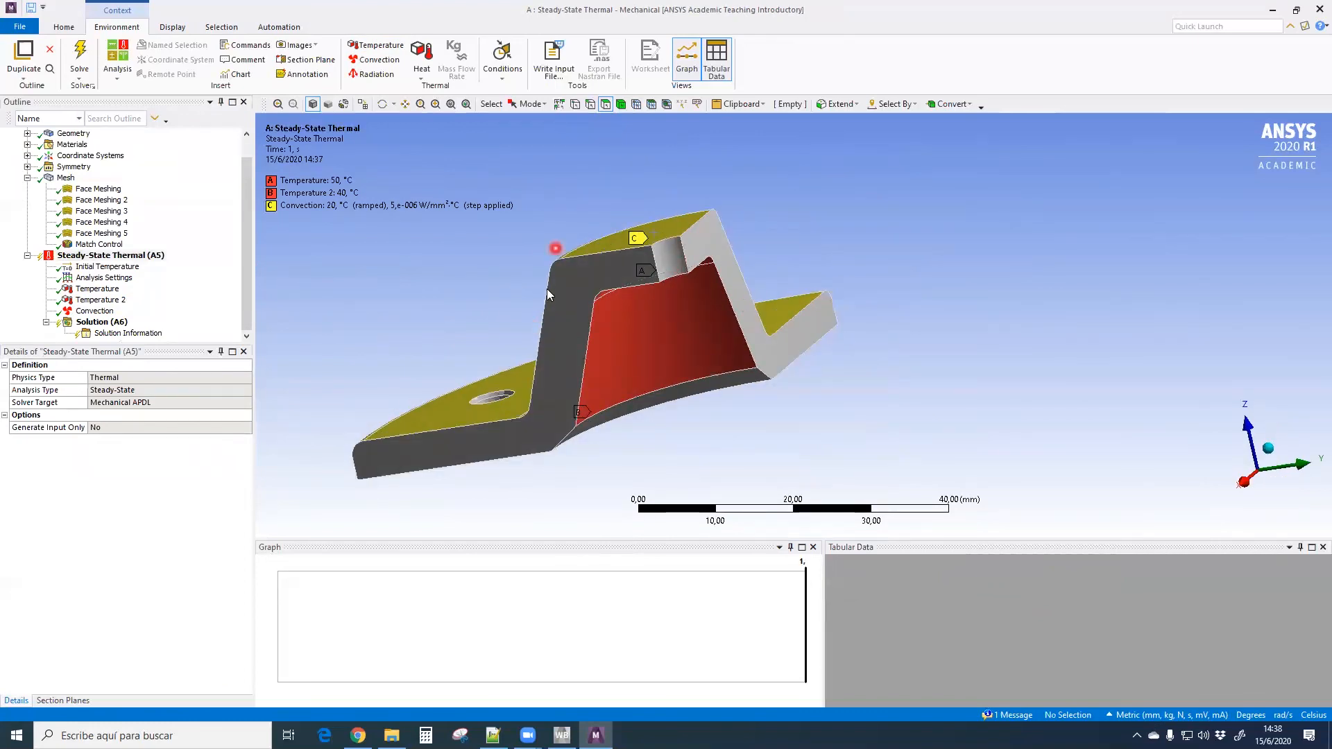
{"action": "middle_click_drag", "start_coordinate": [314, 400], "coordinate": [775, 388]}
{"action": "scroll", "coordinate": [617, 415], "scroll_direction": "up", "scroll_amount": 2}
{"action": "middle_click_drag", "start_coordinate": [676, 406], "coordinate": [617, 308], "text": "ctrl"}
{"action": "scroll", "coordinate": [635, 343], "scroll_direction": "up", "scroll_amount": 3}
{"action": "middle_click_drag", "start_coordinate": [797, 390], "coordinate": [928, 442]}
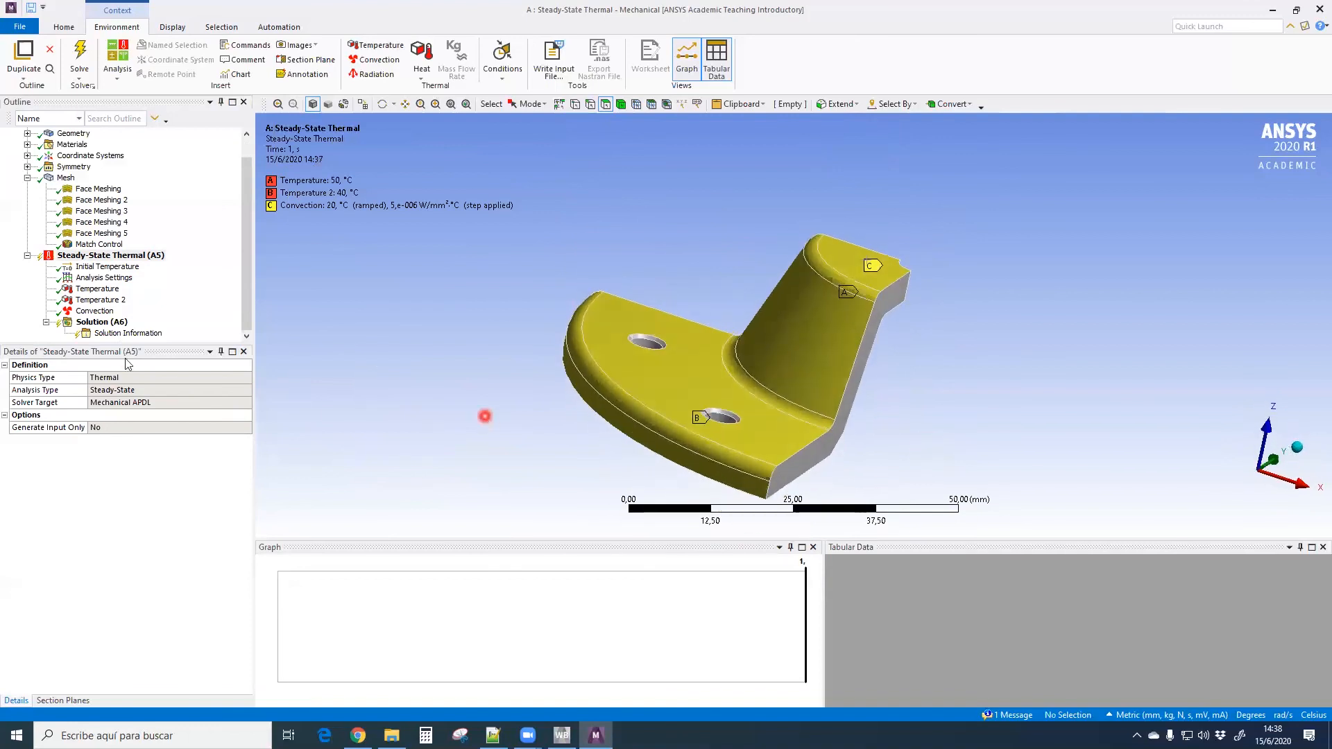
Add Temperature and Total Heat Flux results for all bodies to the solution
{"action": "left_click", "coordinate": [102, 321]}
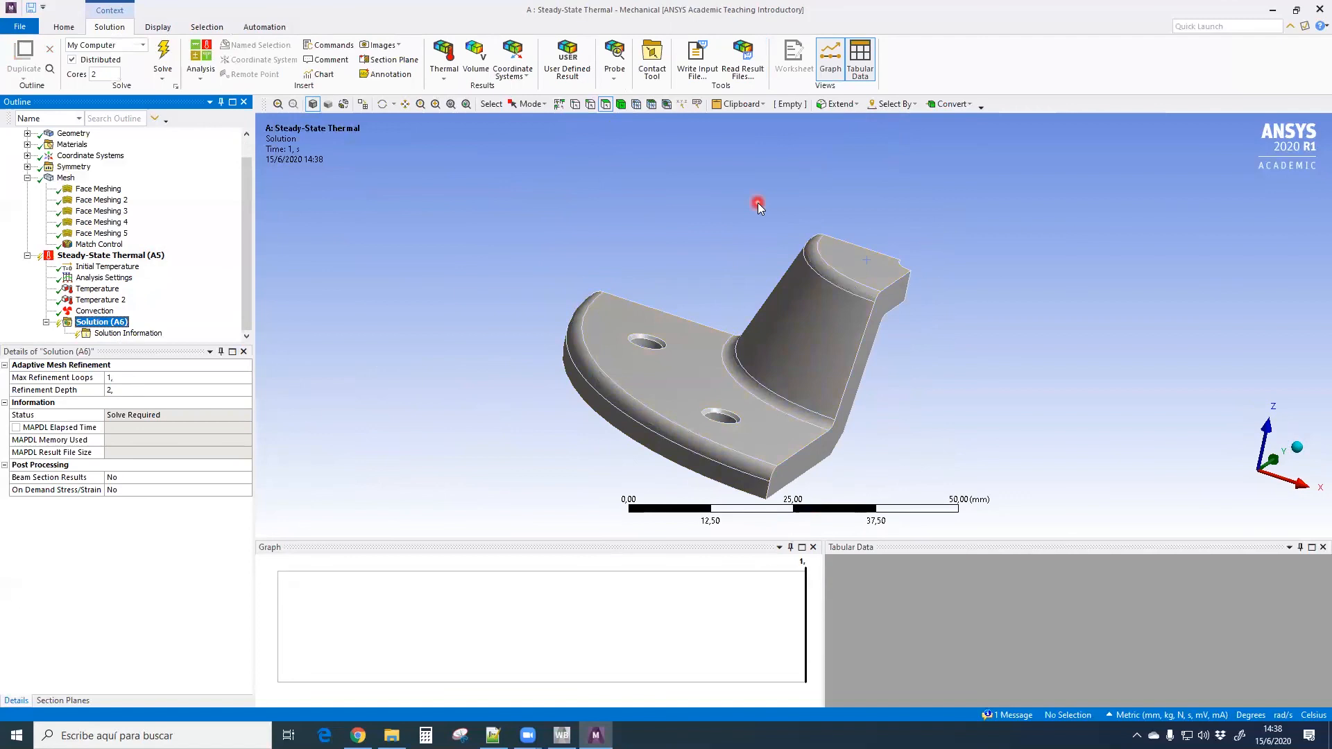
{"action": "left_click", "coordinate": [443, 62]}
{"action": "left_click", "coordinate": [463, 90]}
{"action": "left_click", "coordinate": [444, 61]}
{"action": "left_click", "coordinate": [485, 106]}
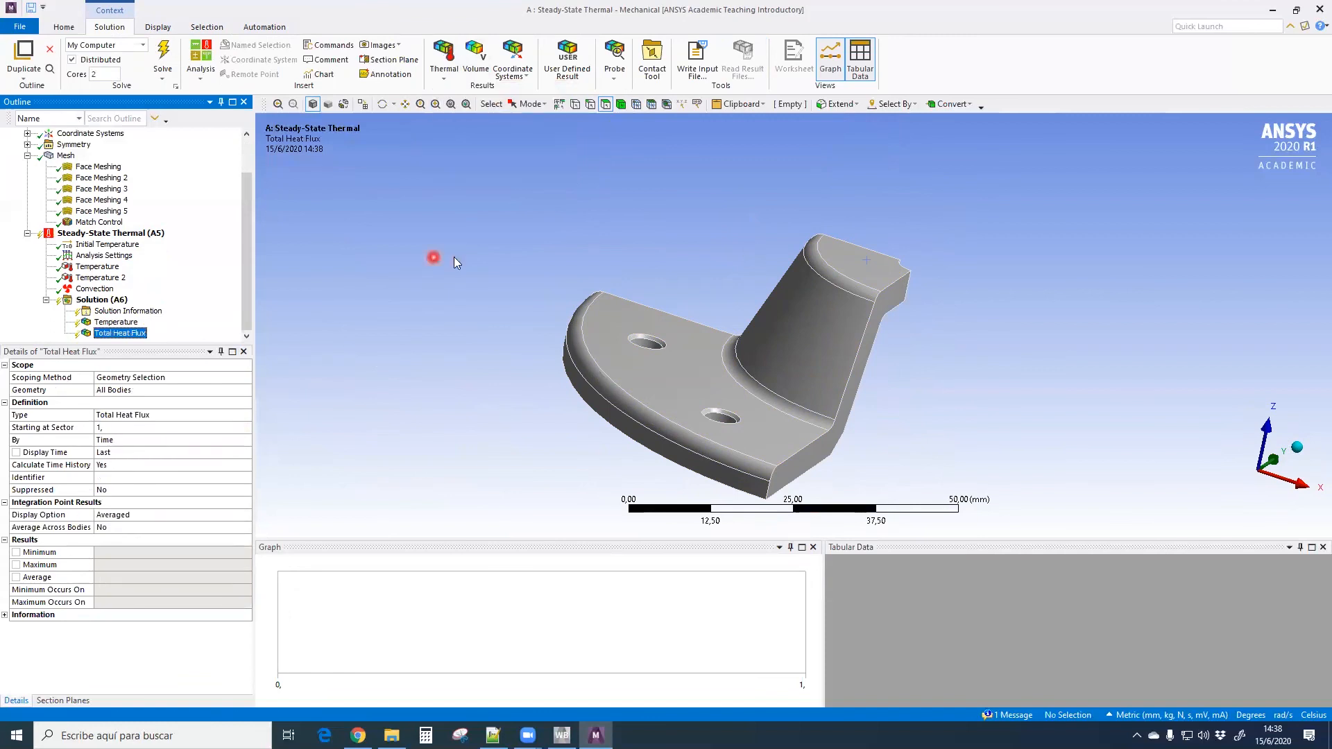
Solve the steady-state thermal analysis
{"action": "middle_click_drag", "start_coordinate": [431, 297], "coordinate": [326, 288]}
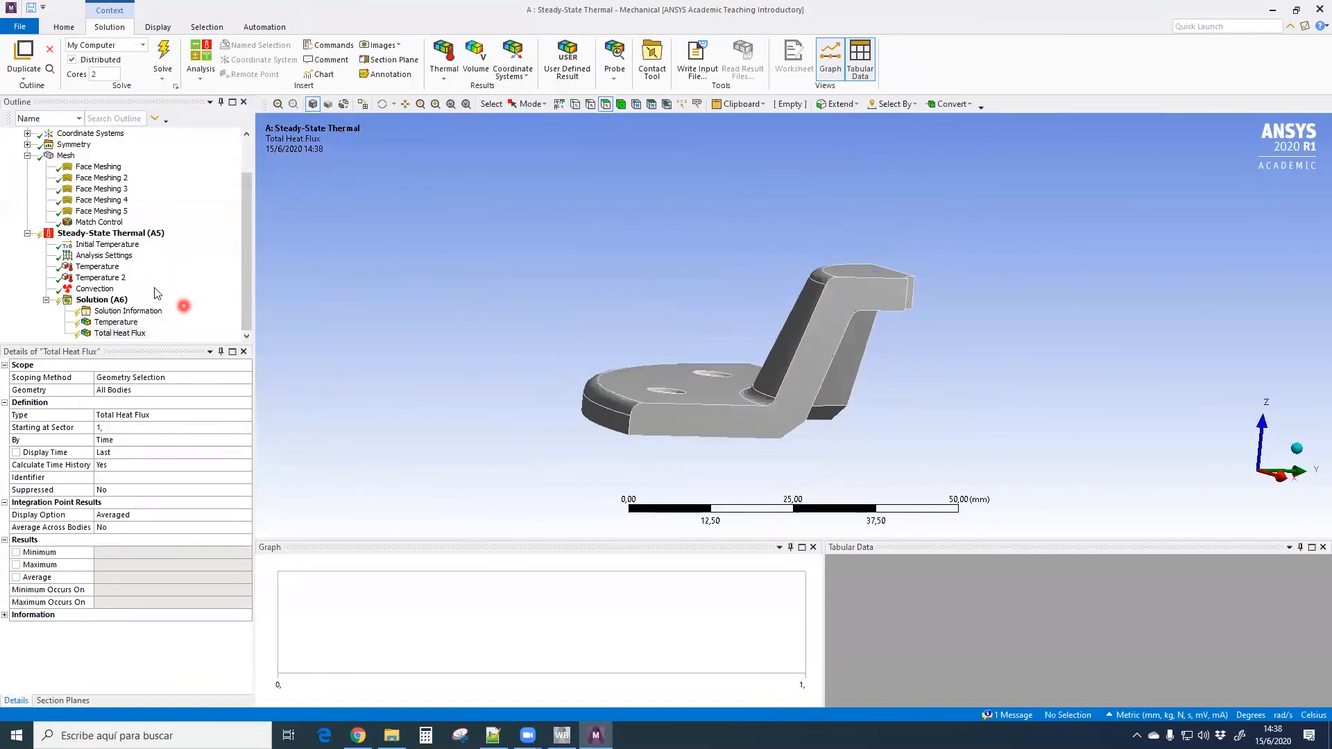
{"action": "scroll", "coordinate": [219, 286], "scroll_direction": "up", "scroll_amount": 2}
{"action": "scroll", "coordinate": [219, 286], "scroll_direction": "down", "scroll_amount": 2}
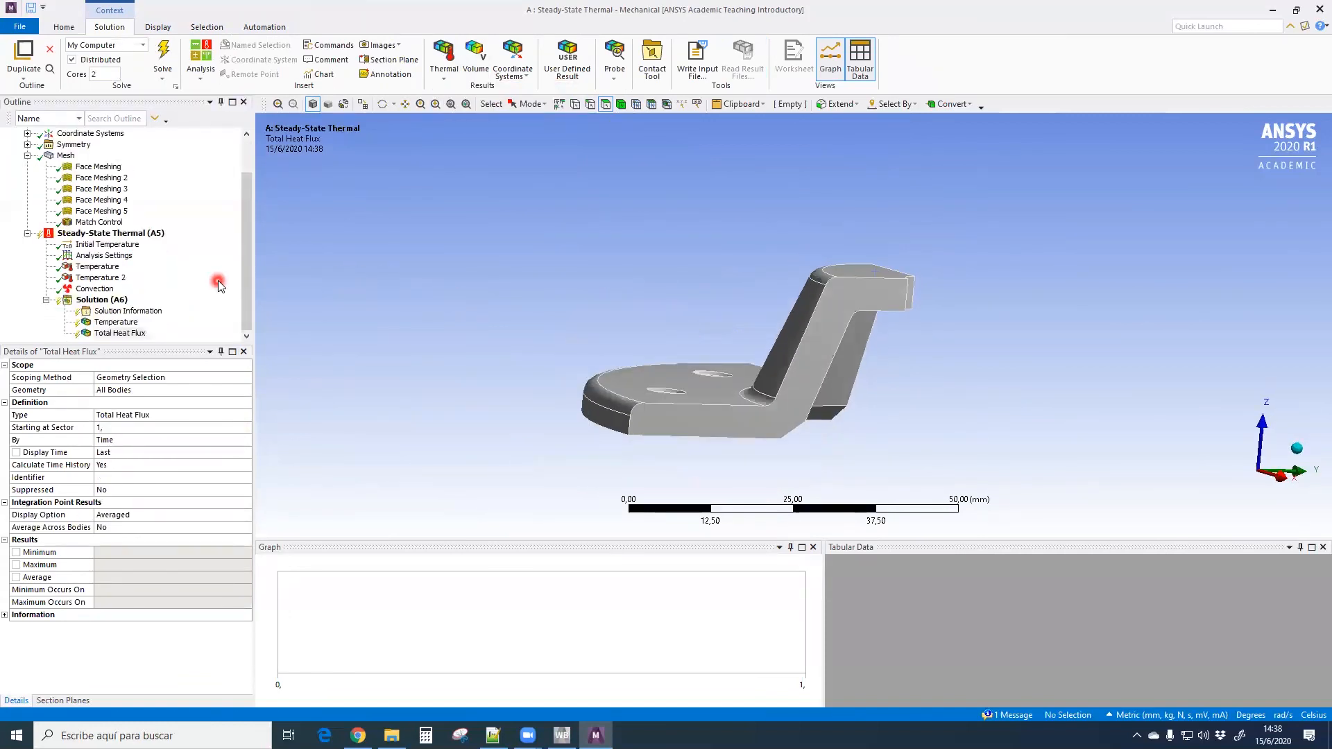
{"action": "left_click", "coordinate": [146, 234]}
{"action": "left_click", "coordinate": [79, 55]}
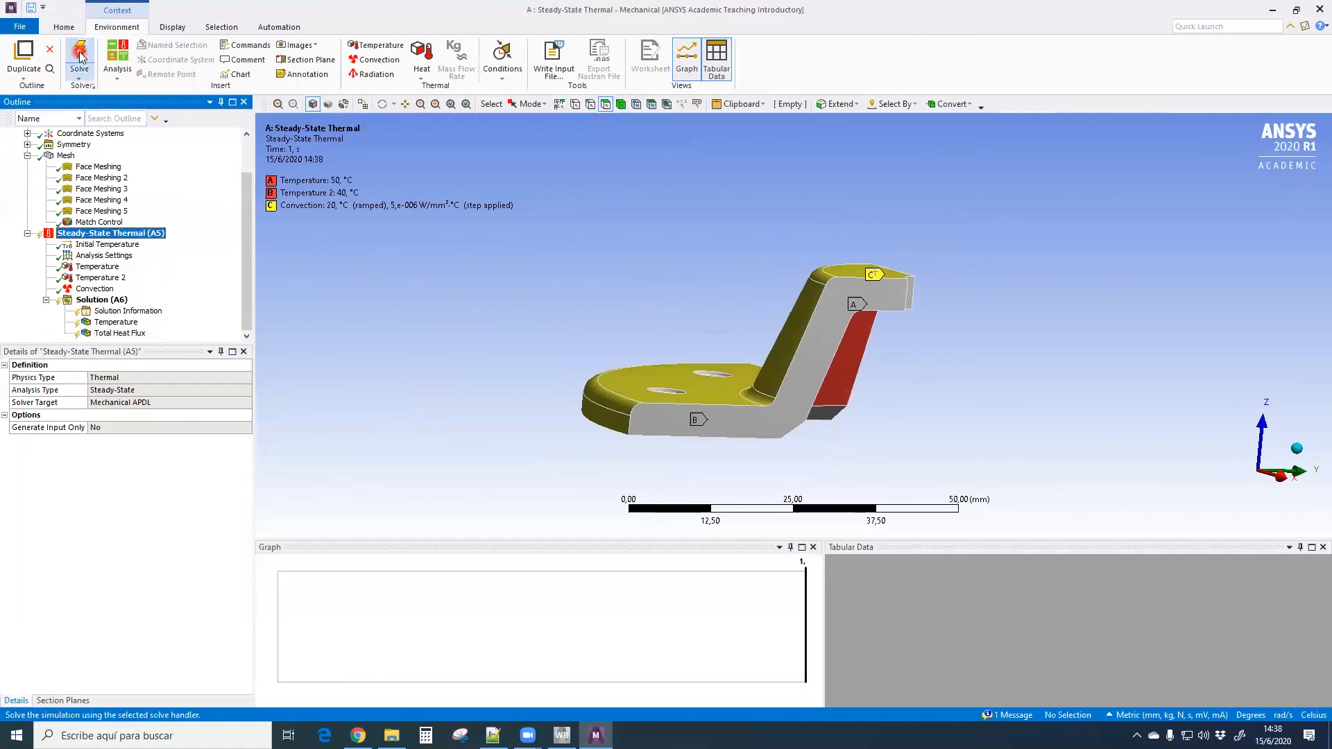